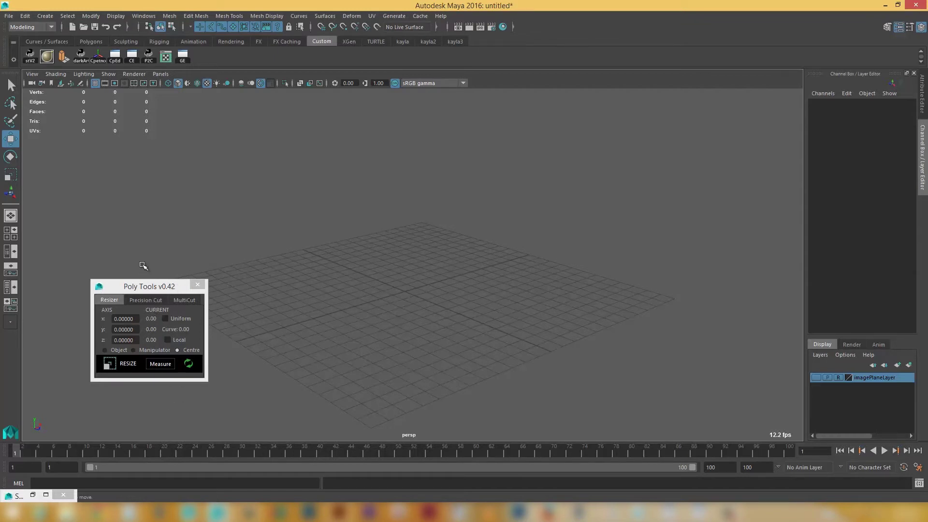
pyautogui.click(143, 300)
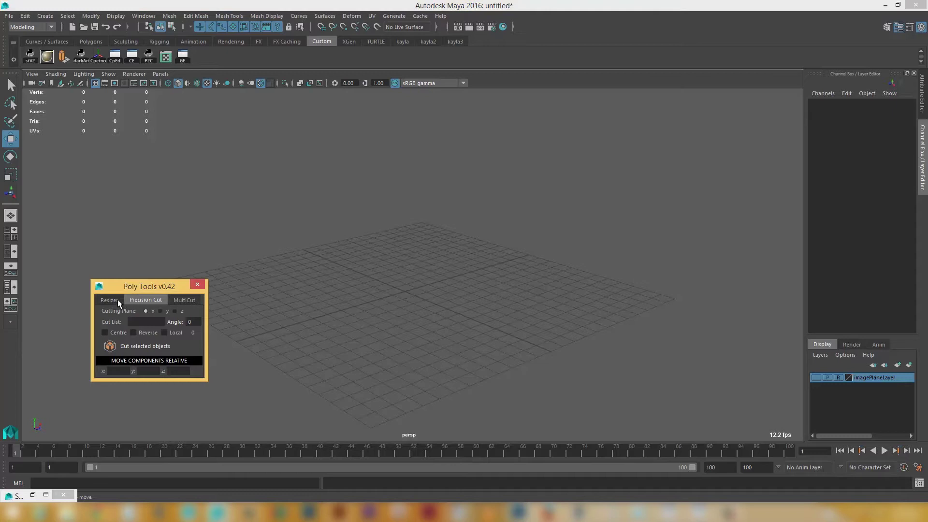
pyautogui.click(117, 300)
pyautogui.click(136, 298)
pyautogui.click(115, 301)
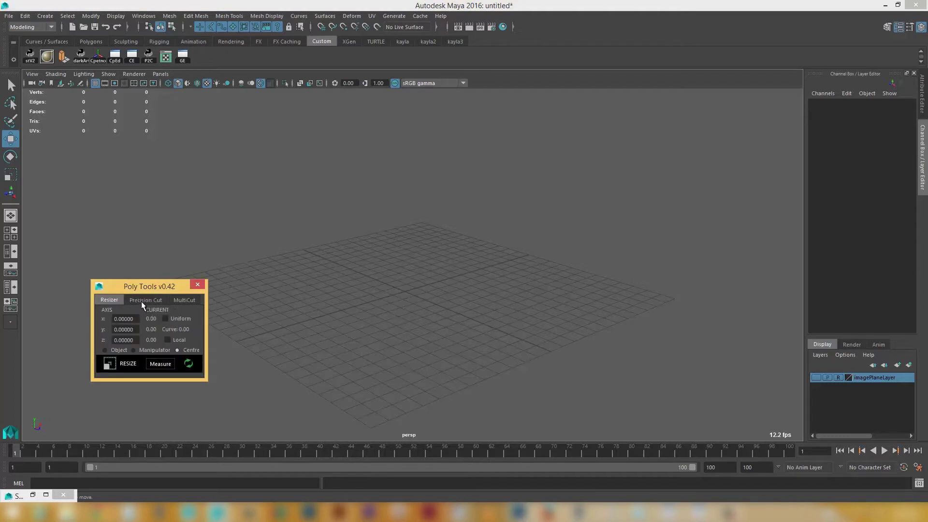
pyautogui.click(142, 300)
pyautogui.click(186, 300)
pyautogui.click(158, 301)
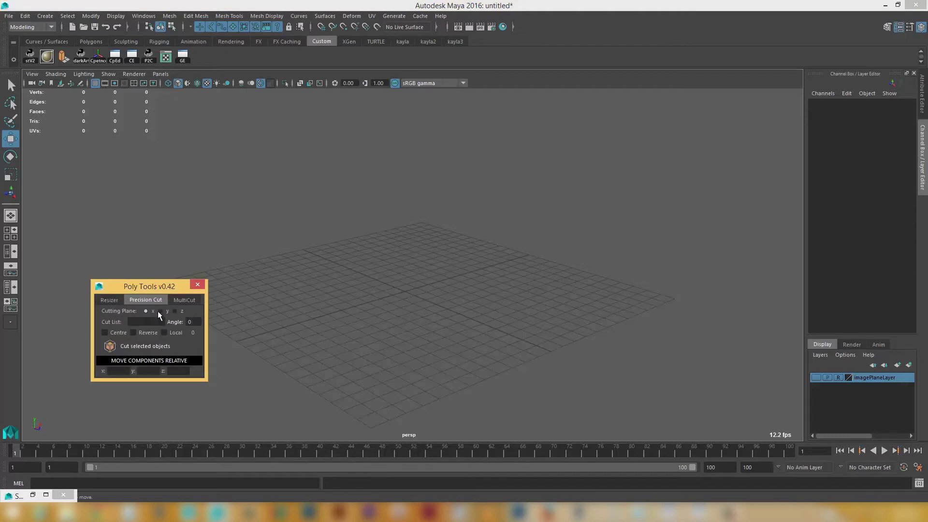
# - Create a polygon cube at the origin and scale it uniformly to about 4.1
pyautogui.click(379, 305)
pyautogui.scroll(3, 378, 302)
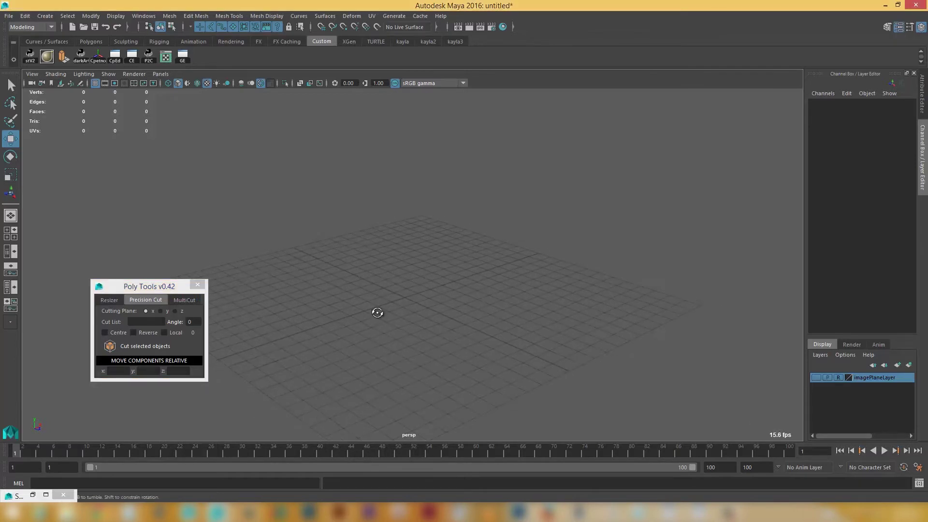
pyautogui.keyDown('shift'); pyautogui.moveTo(384, 289); pyautogui.dragTo(356, 222, button='right'); pyautogui.keyUp('shift')
pyautogui.press('r')
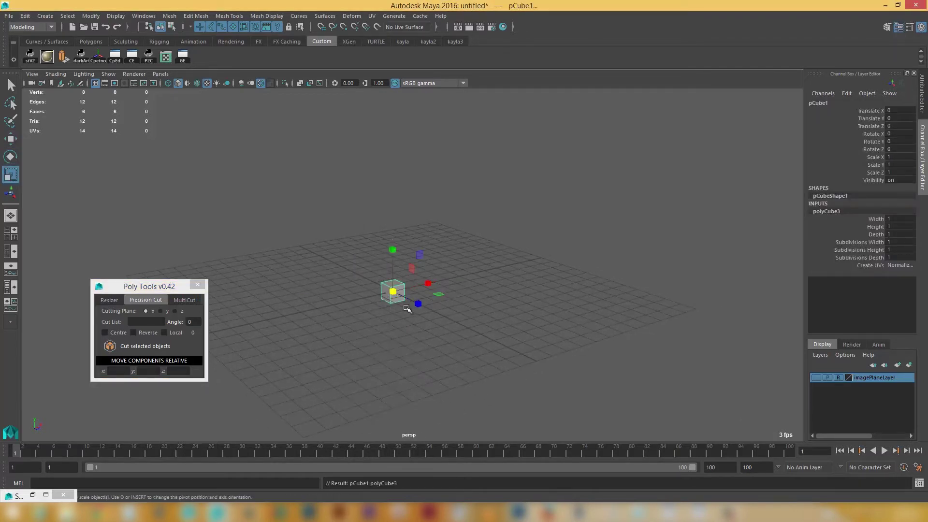
pyautogui.moveTo(393, 291); pyautogui.dragTo(442, 297)
pyautogui.keyDown('alt'); pyautogui.moveTo(425, 321); pyautogui.dragTo(392, 336); pyautogui.keyUp('alt')
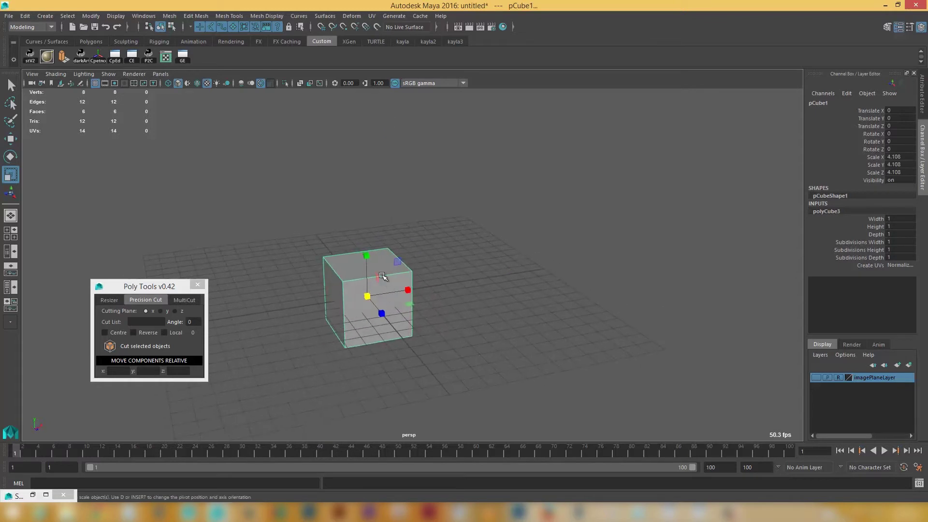
# - Raise the cube to about 2.9 in Y and scale it uniformly to about 5.5
pyautogui.press('w')
pyautogui.moveTo(367, 253); pyautogui.dragTo(366, 210)
pyautogui.press('r')
pyautogui.moveTo(371, 265); pyautogui.dragTo(384, 255)
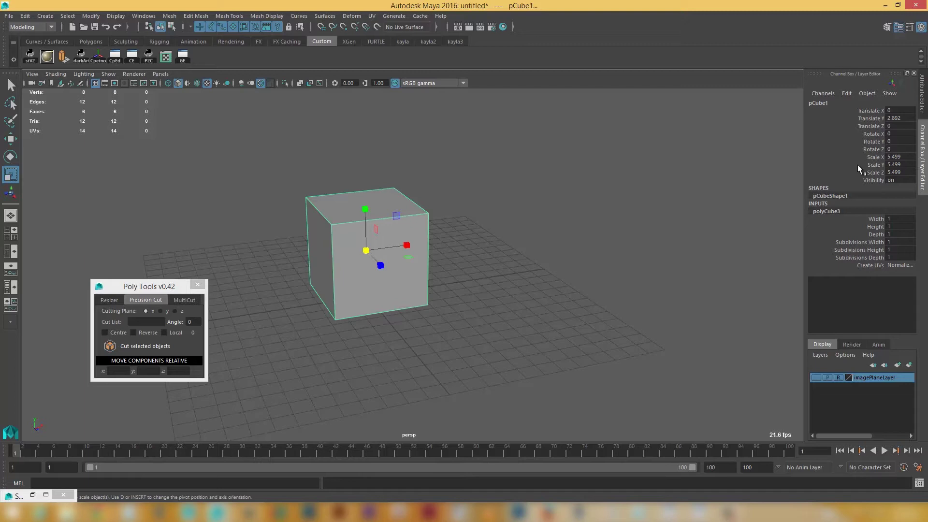
pyautogui.keyDown('alt'); pyautogui.moveTo(424, 289); pyautogui.dragTo(530, 133); pyautogui.keyUp('alt')
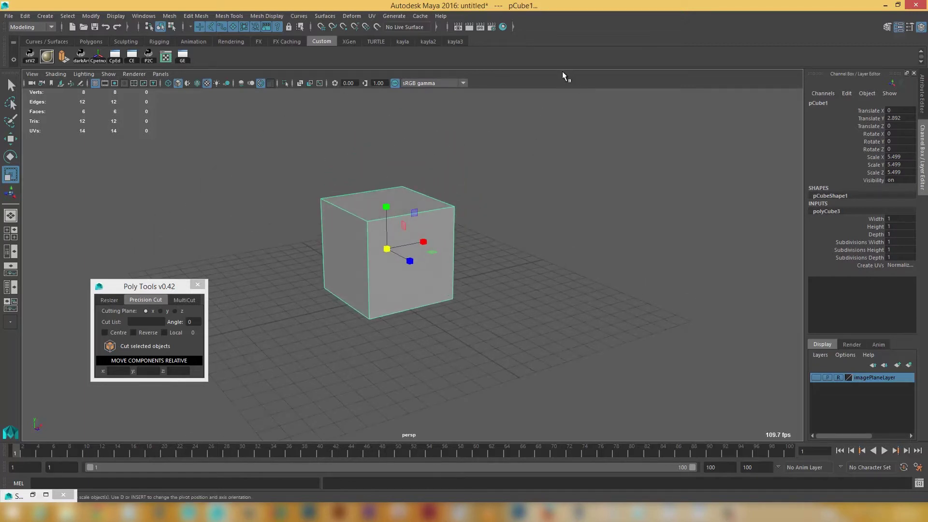
# - Freeze the cube's transformations and delete its construction history, keeping the cube selected
pyautogui.hotkey('ctrl', 'f')
pyautogui.hotkey('alt', 'shift', 'd')
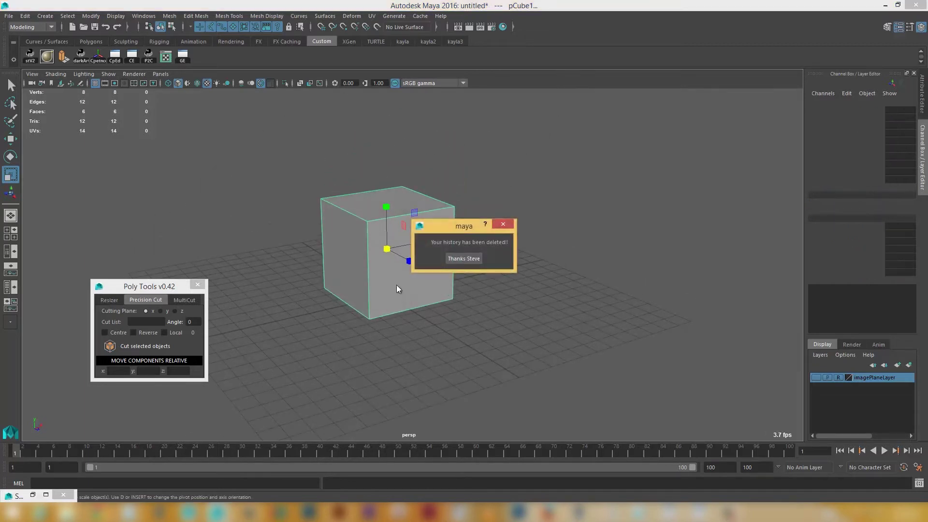
pyautogui.click(455, 257)
pyautogui.click(464, 212)
pyautogui.click(429, 218)
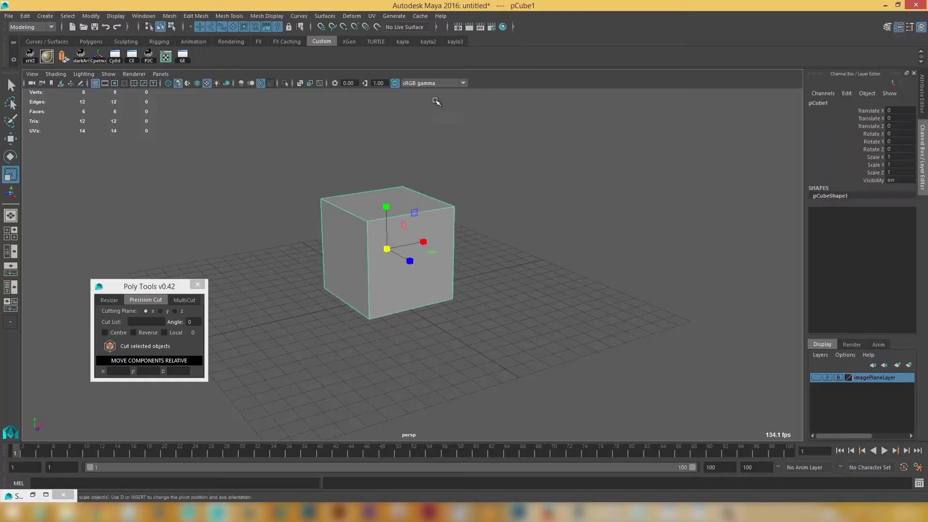
pyautogui.keyDown('alt'); pyautogui.moveTo(382, 199); pyautogui.dragTo(390, 163); pyautogui.keyUp('alt')
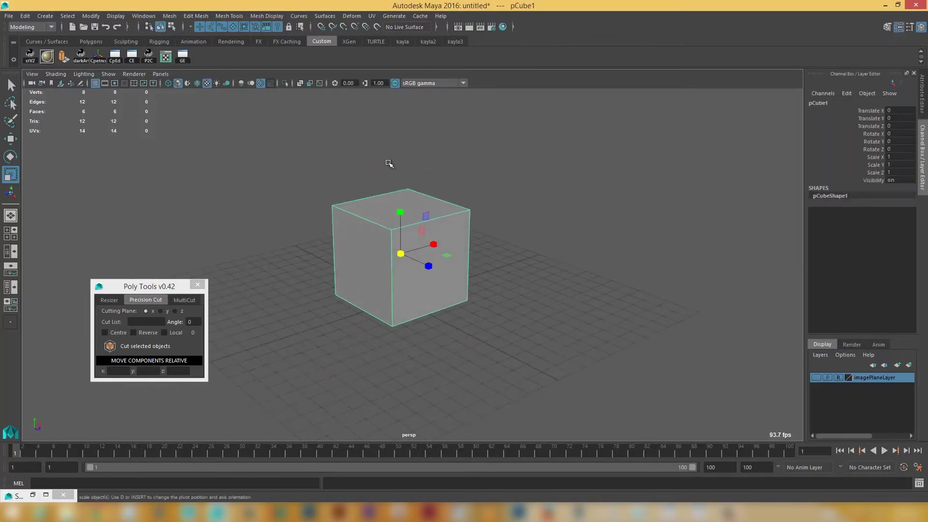
# - Read the cube's current X, Y and Z dimensions into the Poly Tools Resizer
pyautogui.keyDown('alt'); pyautogui.moveTo(366, 283); pyautogui.dragTo(207, 267); pyautogui.keyUp('alt')
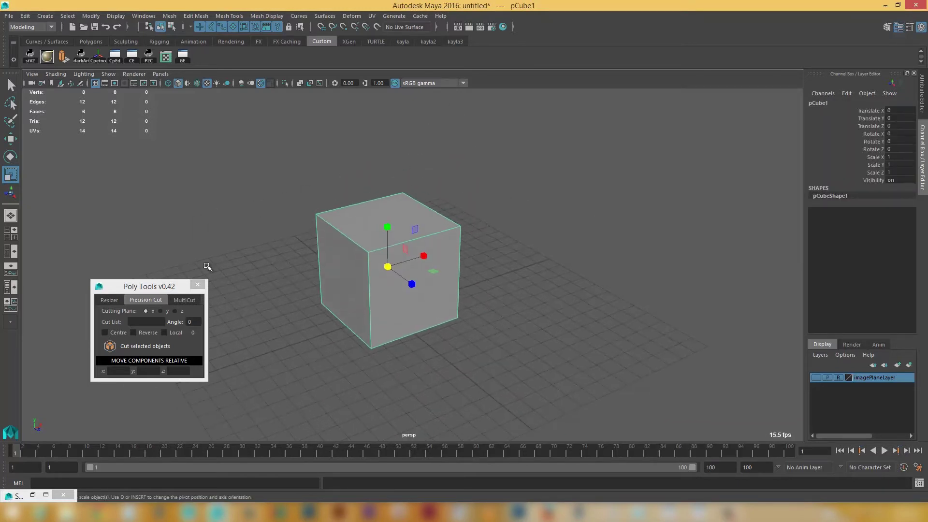
pyautogui.click(109, 300)
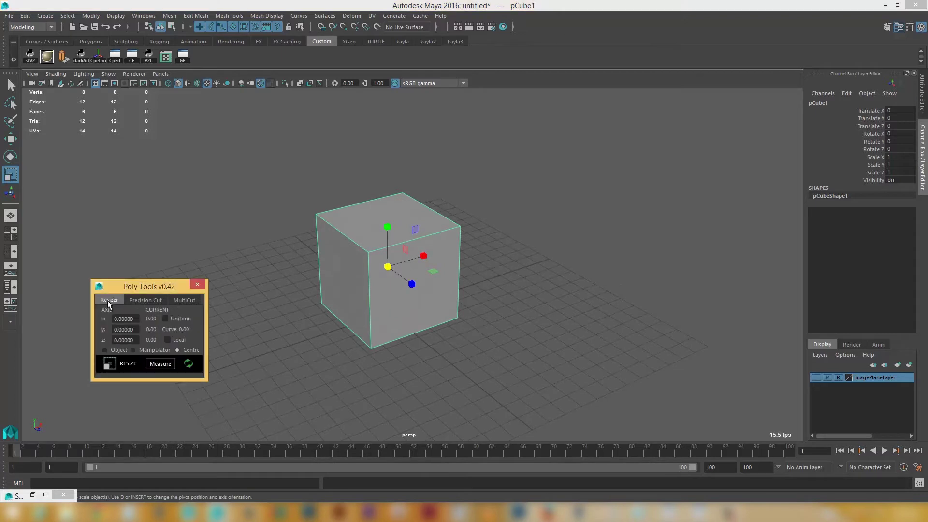
pyautogui.click(188, 363)
pyautogui.moveTo(349, 319)
pyautogui.keyDown('alt'); pyautogui.mouseDown()
pyautogui.moveTo(342, 315)
pyautogui.moveTo(362, 329)
pyautogui.mouseUp(); pyautogui.keyUp('alt')
pyautogui.keyDown('alt'); pyautogui.moveTo(331, 300); pyautogui.dragTo(311, 290); pyautogui.keyUp('alt')
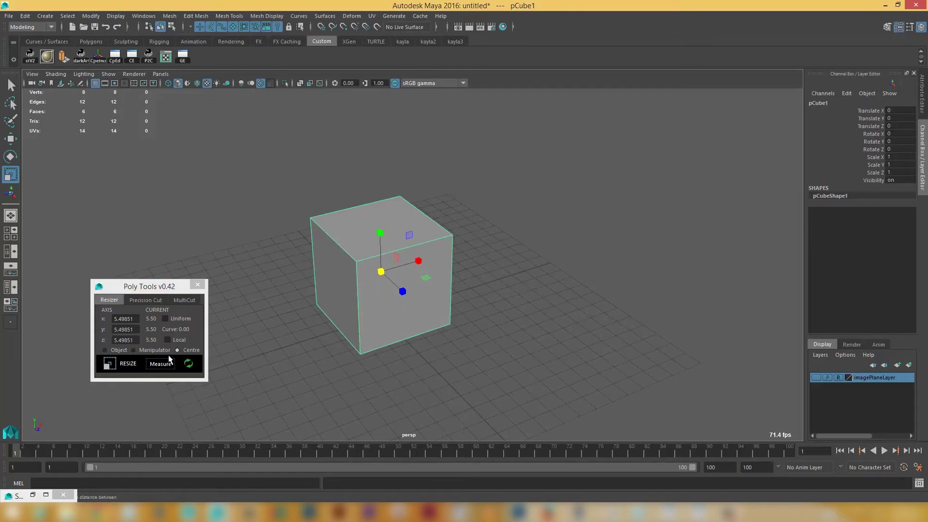
pyautogui.keyDown('alt'); pyautogui.moveTo(329, 313); pyautogui.dragTo(323, 259); pyautogui.keyUp('alt')
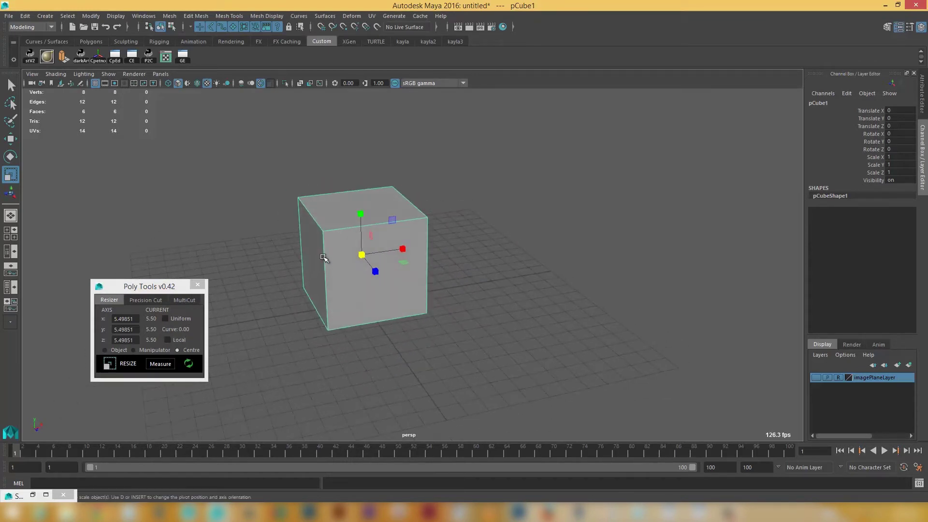
# - Precision Cut the cube on the X plane with the cut list 0.2,0.4
pyautogui.click(152, 301)
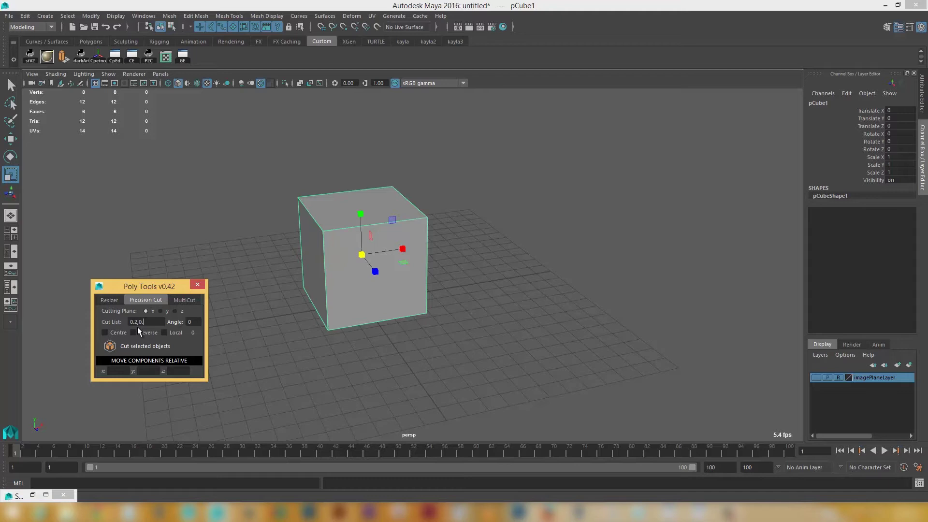
pyautogui.write('4')
pyautogui.press('Return')
pyautogui.keyDown('alt'); pyautogui.moveTo(375, 317); pyautogui.dragTo(368, 347); pyautogui.keyUp('alt')
pyautogui.keyDown('alt'); pyautogui.moveTo(310, 293); pyautogui.dragTo(321, 315, button='middle'); pyautogui.keyUp('alt')
pyautogui.keyDown('alt'); pyautogui.moveTo(321, 315); pyautogui.dragTo(296, 294); pyautogui.keyUp('alt')
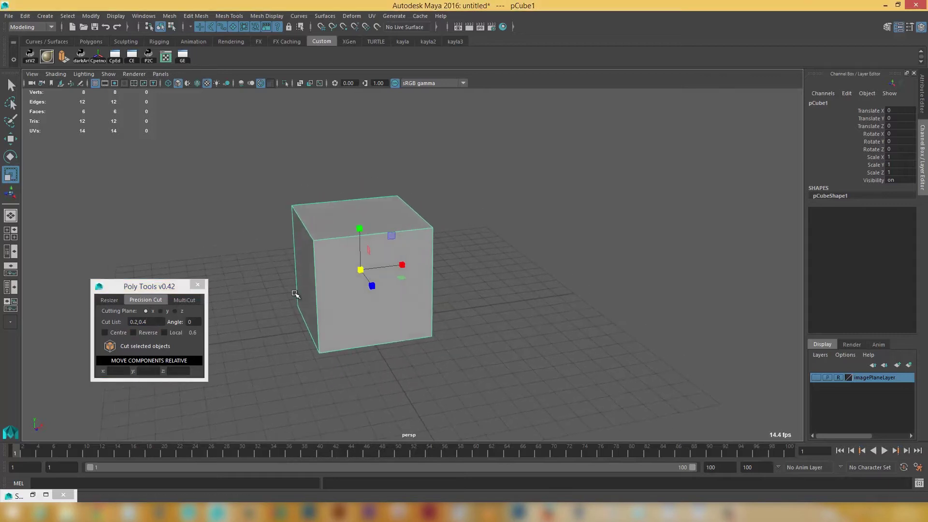
pyautogui.keyDown('alt'); pyautogui.moveTo(296, 295); pyautogui.dragTo(315, 332, button='right'); pyautogui.keyUp('alt')
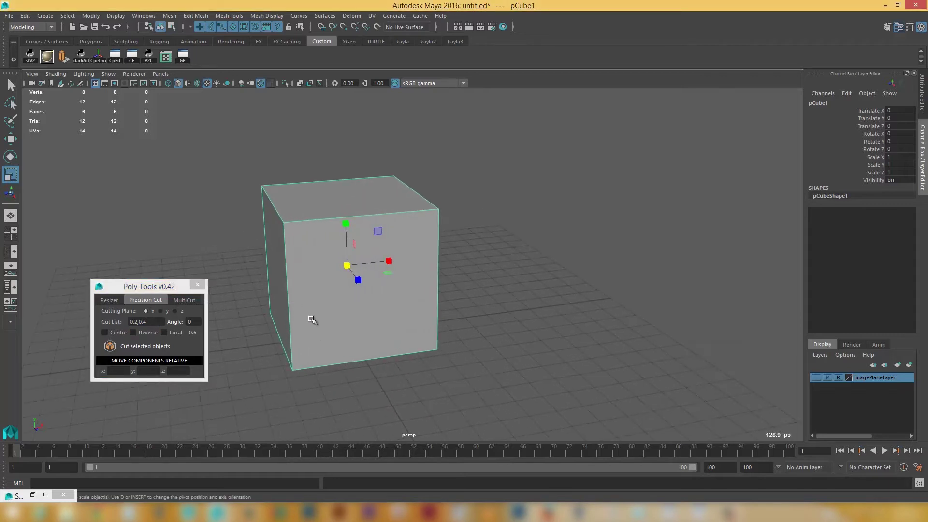
pyautogui.keyDown('alt'); pyautogui.moveTo(311, 319); pyautogui.dragTo(278, 244); pyautogui.keyUp('alt')
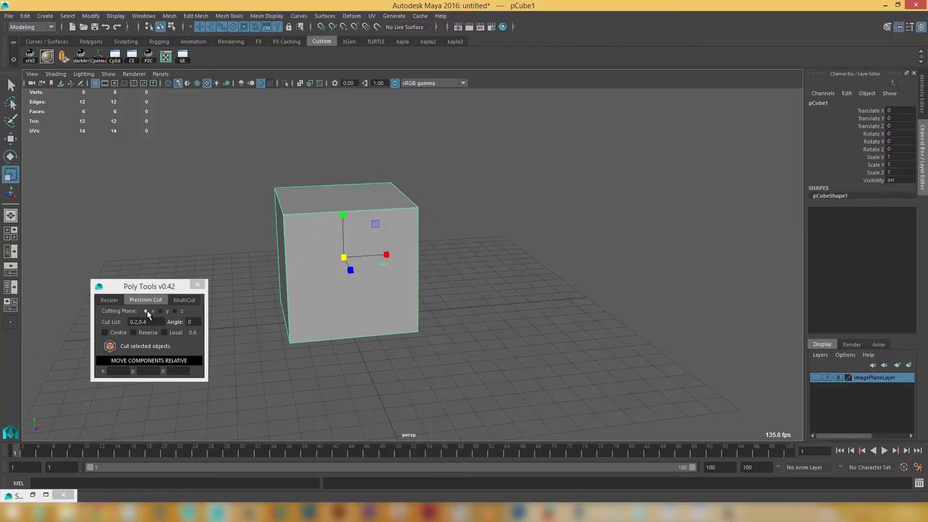
pyautogui.click(139, 345)
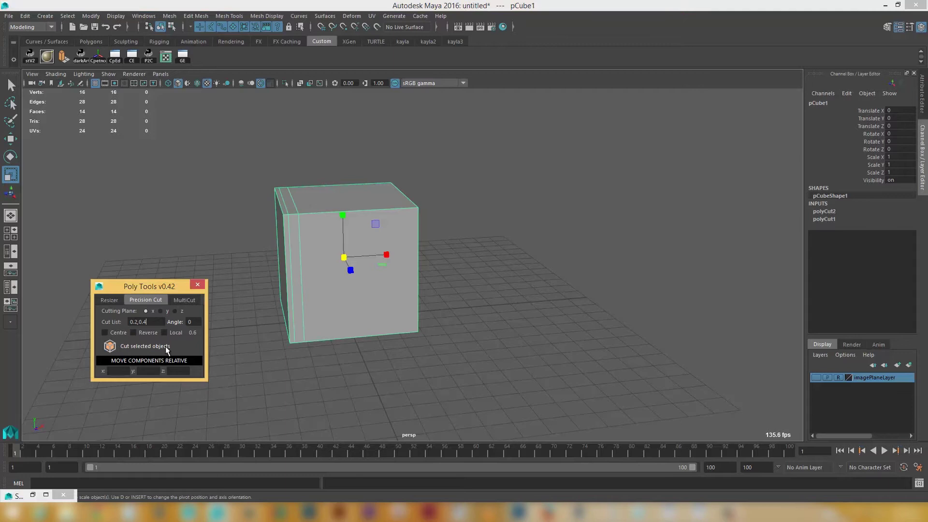
# - Select the narrow outermost strip on the cube's front face and measure its dimensions with the Resizer
pyautogui.keyDown('alt'); pyautogui.moveTo(283, 292); pyautogui.dragTo(320, 319); pyautogui.keyUp('alt')
pyautogui.moveTo(303, 248); pyautogui.dragTo(308, 258, button='right')
pyautogui.click(304, 253)
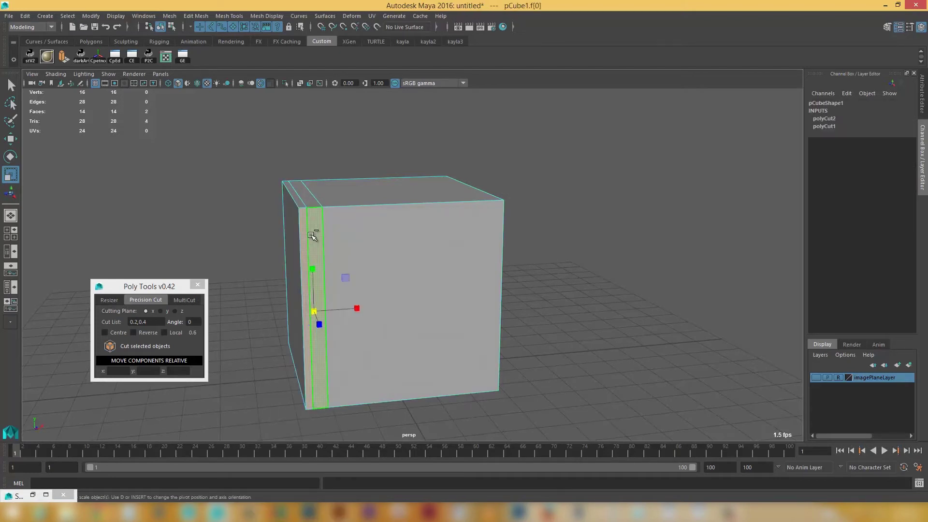
pyautogui.click(299, 205)
pyautogui.click(301, 232)
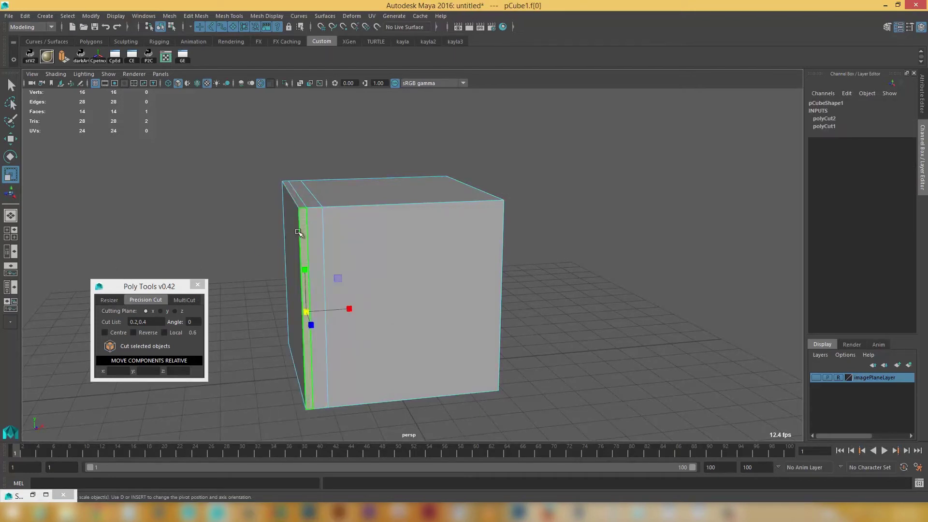
pyautogui.click(115, 301)
pyautogui.click(160, 364)
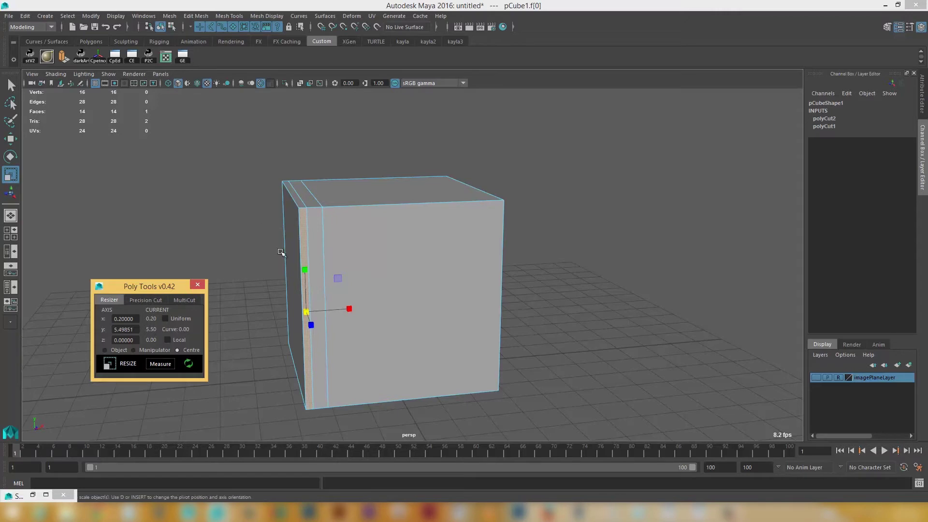
# - Select both narrow strips on the cube's front face and measure their combined width
pyautogui.click(311, 241)
pyautogui.keyDown('shift'); pyautogui.click(305, 240); pyautogui.keyUp('shift')
pyautogui.click(188, 363)
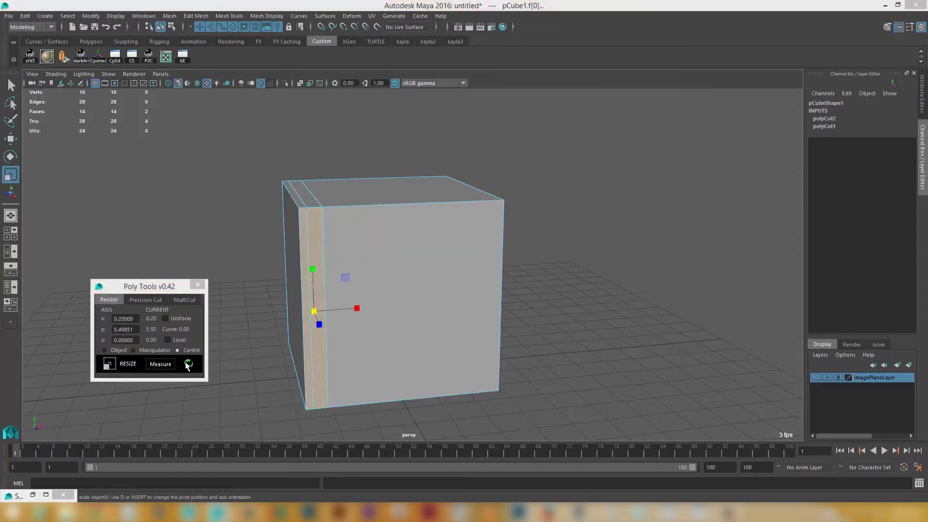
pyautogui.moveTo(133, 319); pyautogui.dragTo(109, 328)
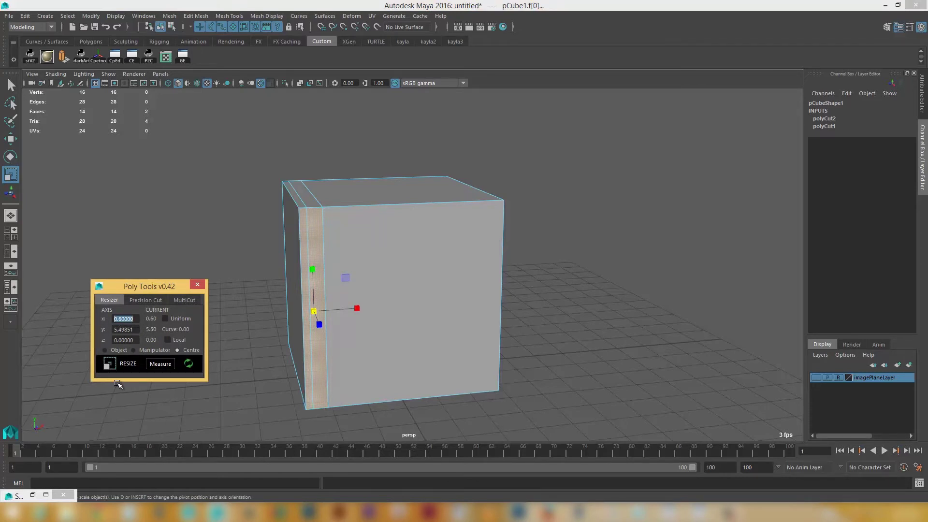
# - Return to object selection of the cube and undo its X-plane cuts
pyautogui.click(158, 300)
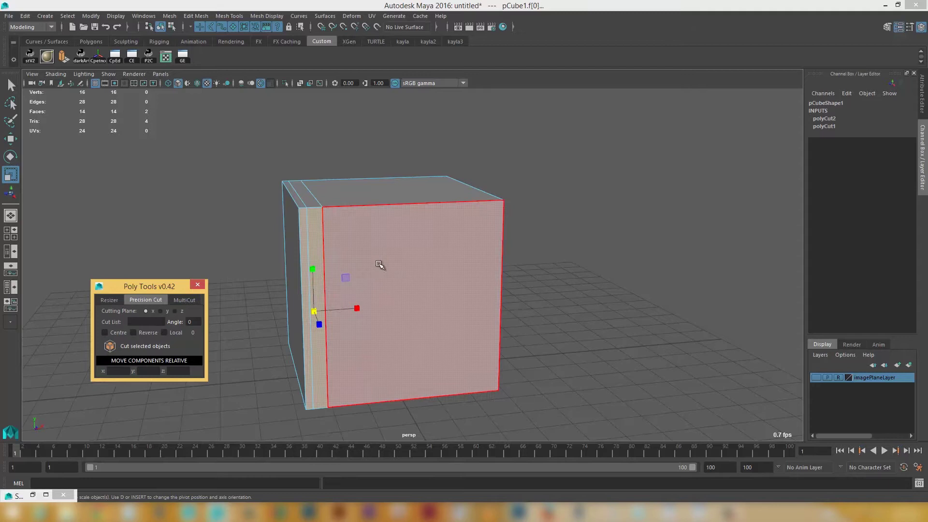
pyautogui.moveTo(377, 252); pyautogui.dragTo(410, 235, button='right')
pyautogui.click(395, 259)
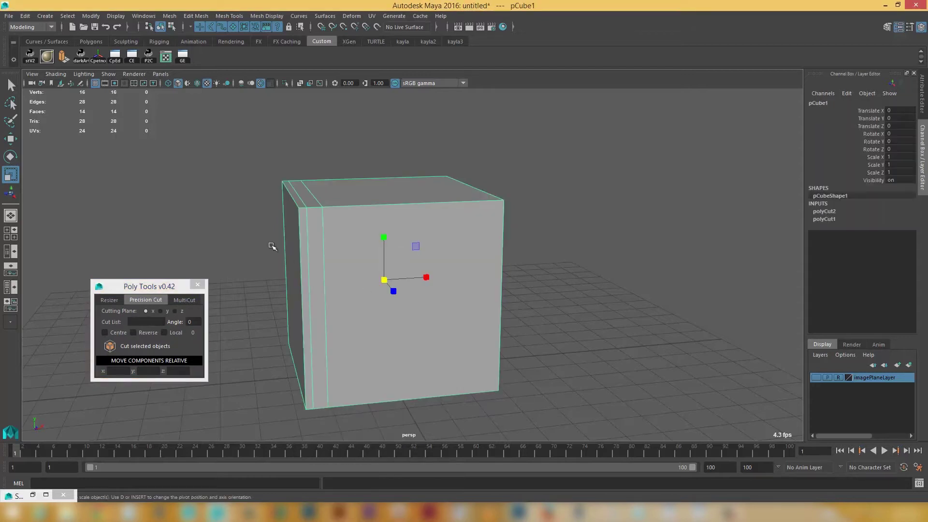
pyautogui.keyDown('alt'); pyautogui.moveTo(326, 391); pyautogui.dragTo(314, 343); pyautogui.keyUp('alt')
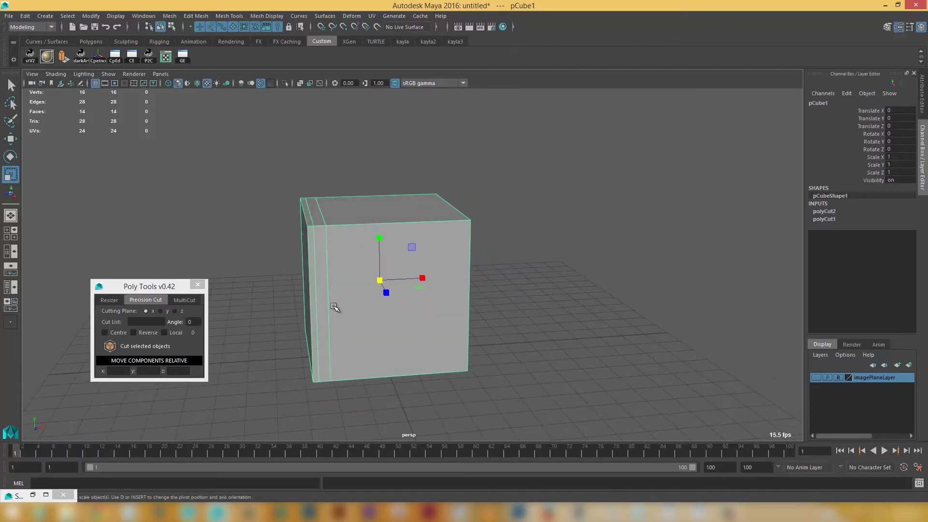
pyautogui.hotkey('ctrl', 'z')
pyautogui.hotkey('ctrl', 'z')
pyautogui.hotkey('ctrl', 'z')
pyautogui.hotkey('ctrl', 'z')
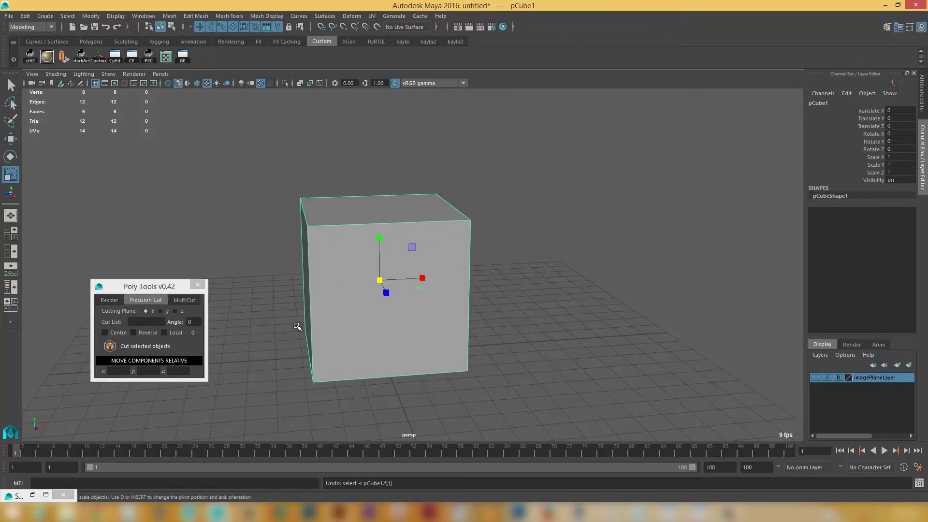
# - Cut the cube on the X plane with the cut list 0.2,0.4, and repeat the cuts from the opposite side with Reverse enabled
pyautogui.click(139, 320)
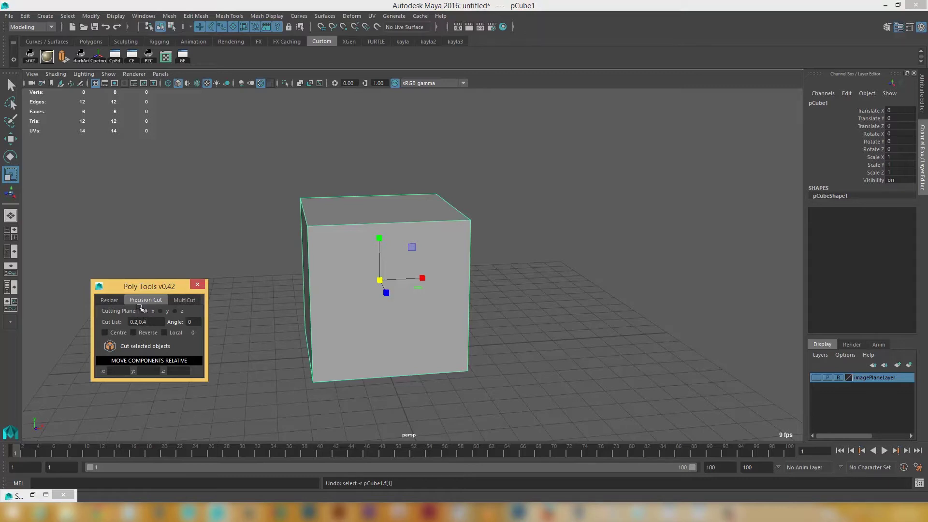
pyautogui.click(160, 342)
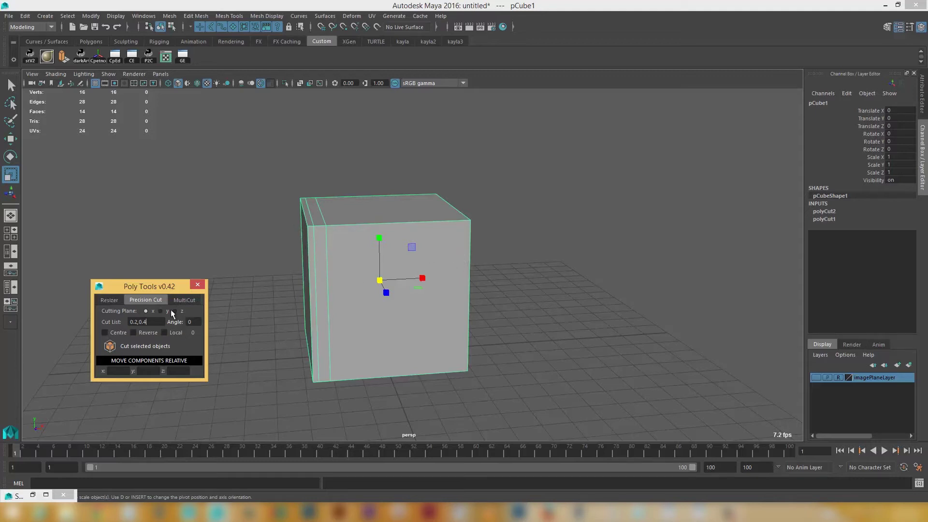
pyautogui.click(146, 344)
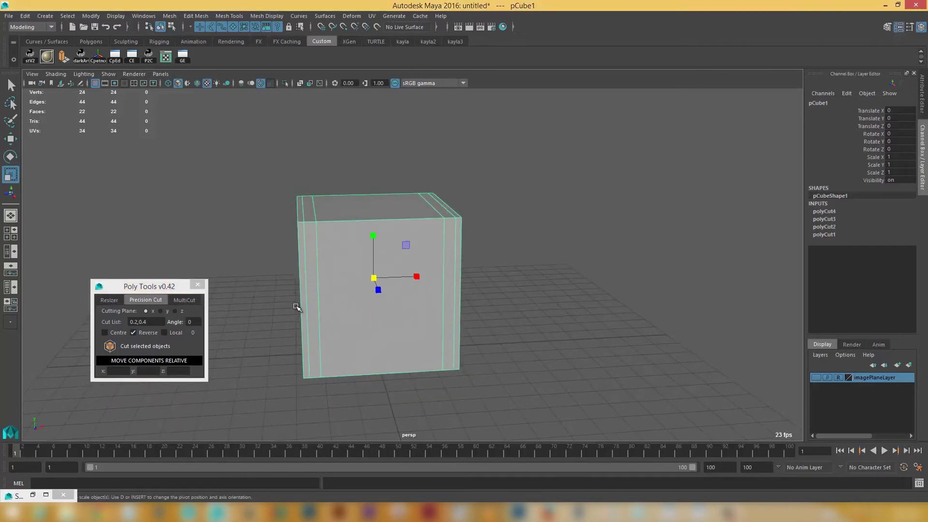
pyautogui.scroll(-1, 327, 328)
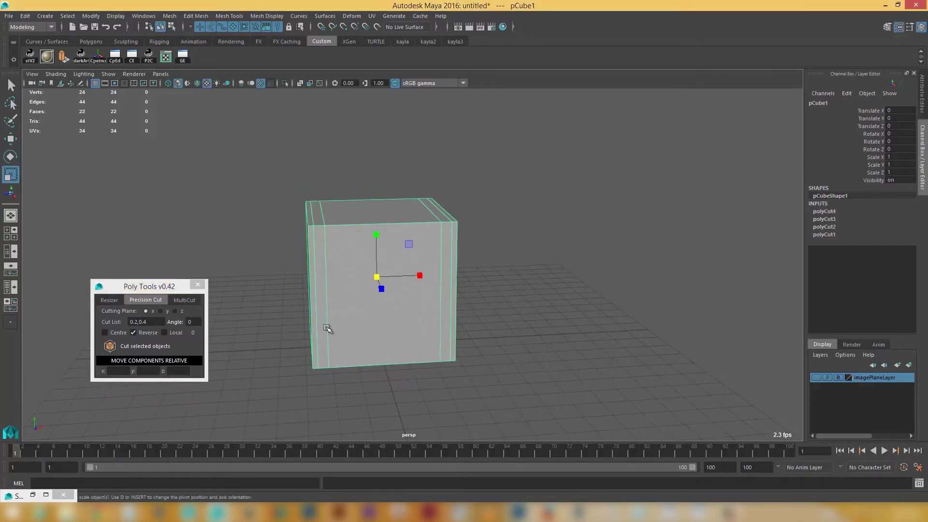
pyautogui.scroll(1, 321, 320)
pyautogui.keyDown('alt'); pyautogui.moveTo(319, 315); pyautogui.dragTo(319, 313); pyautogui.keyUp('alt')
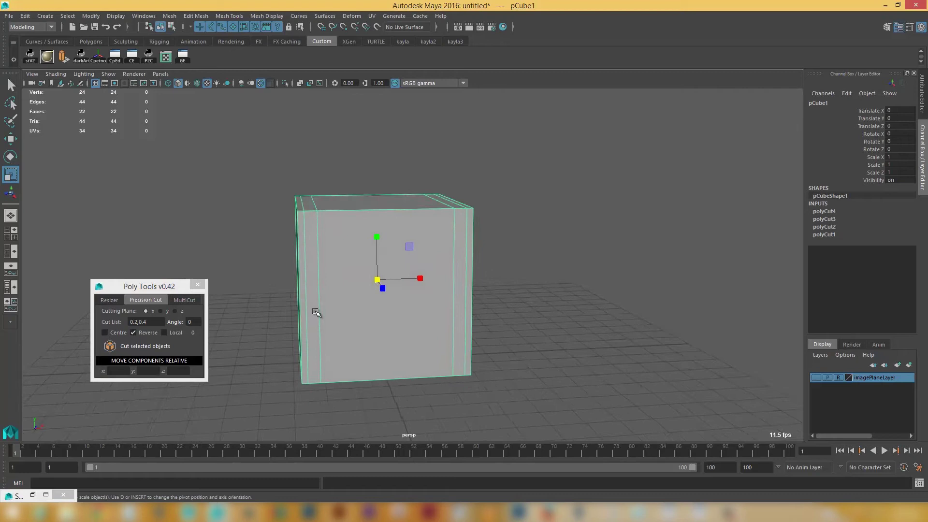
# - Cut the cube on the Y plane with the same cut list from the reversed side, then from the opposite side with Reverse disabled
pyautogui.click(159, 312)
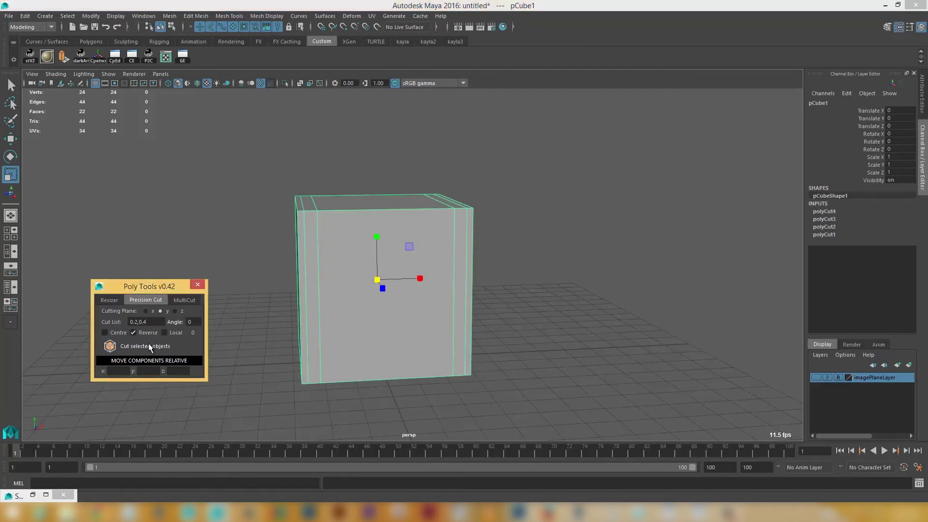
pyautogui.click(147, 347)
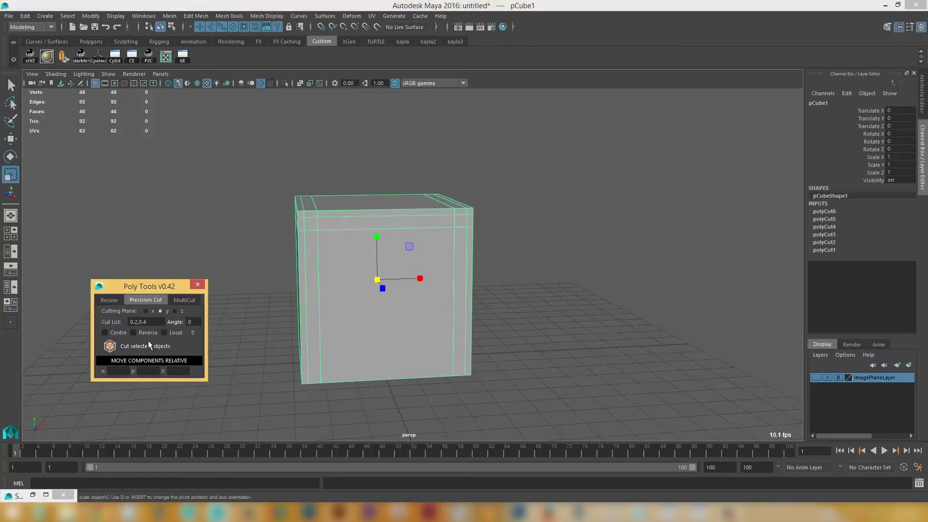
pyautogui.click(149, 345)
pyautogui.keyDown('alt'); pyautogui.moveTo(221, 369); pyautogui.dragTo(319, 203); pyautogui.keyUp('alt')
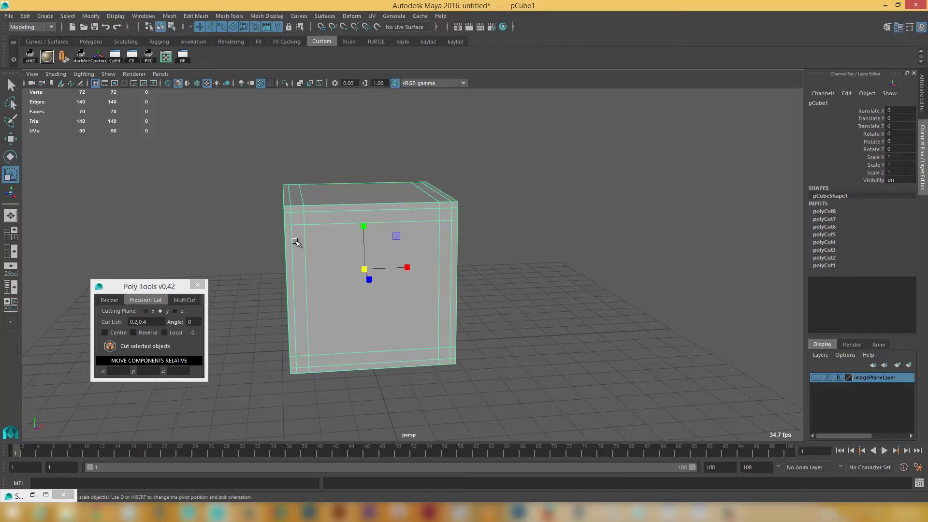
# - Select the inner ring of narrow faces that frames the centre of the cube's front side
pyautogui.moveTo(297, 220); pyautogui.dragTo(297, 244, button='right')
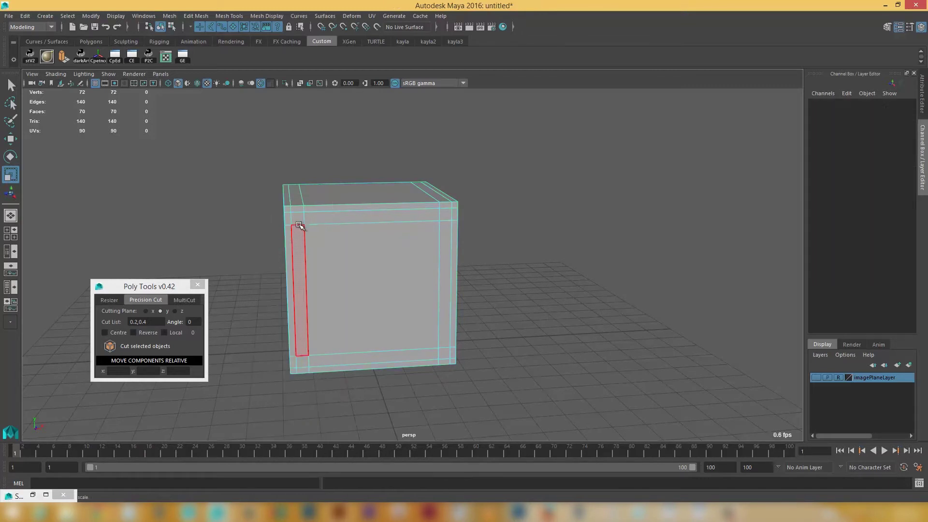
pyautogui.click(299, 218)
pyautogui.keyDown('shift'); pyautogui.doubleClick(303, 362); pyautogui.keyUp('shift')
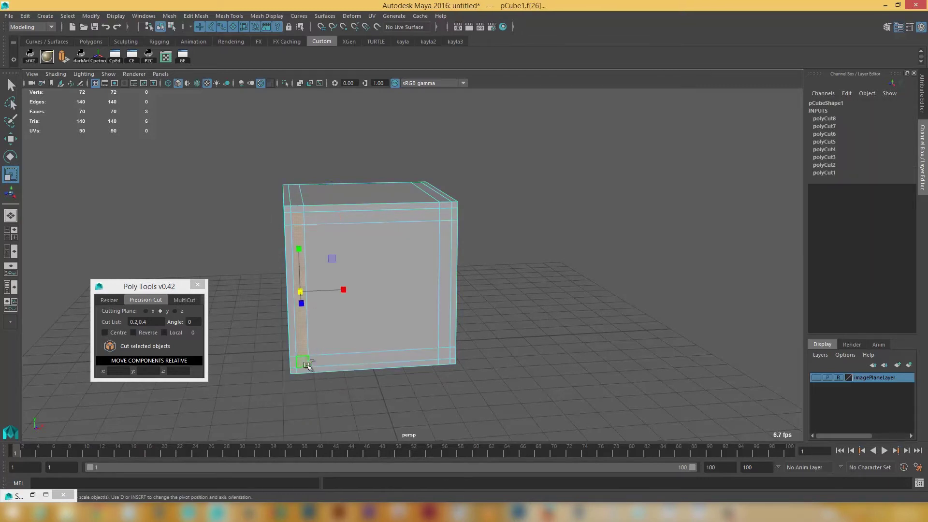
pyautogui.keyDown('shift'); pyautogui.doubleClick(453, 353); pyautogui.keyUp('shift')
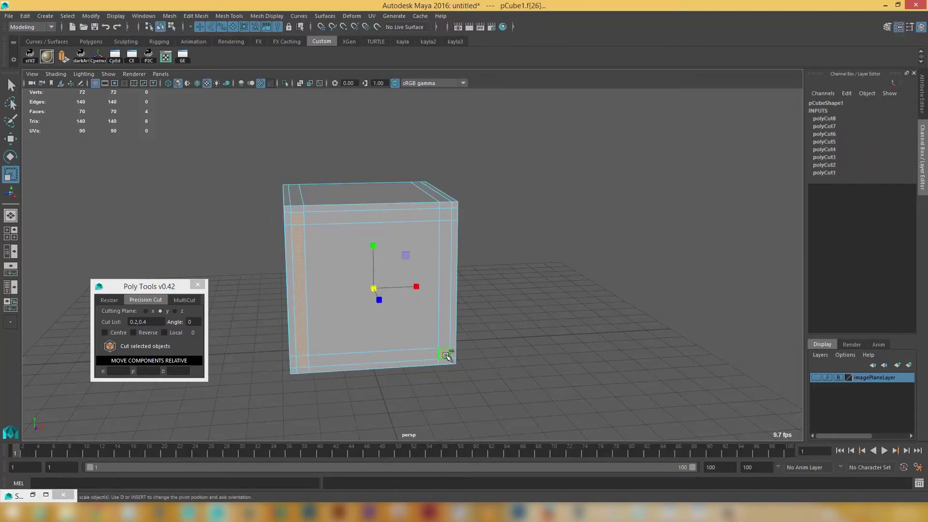
pyautogui.keyDown('shift'); pyautogui.click(424, 219); pyautogui.keyUp('shift')
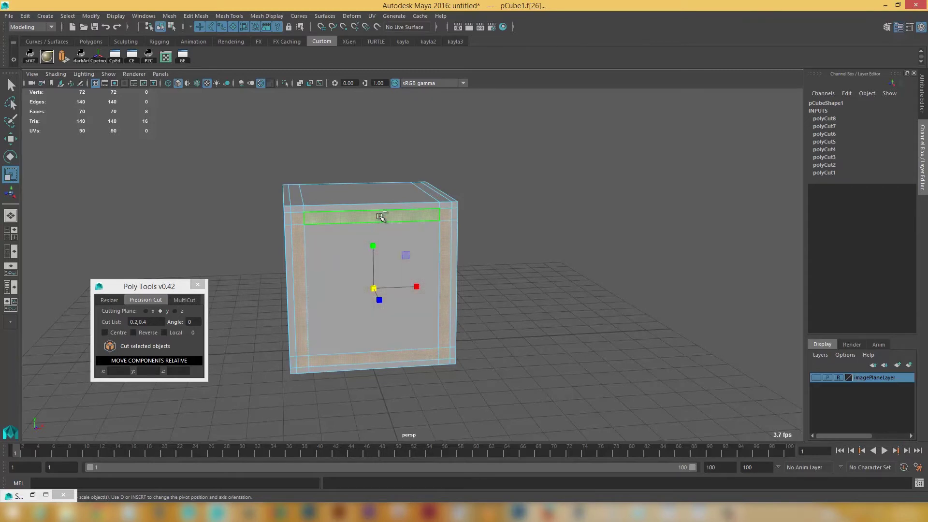
# - Extrude the selected frame faces and pull them outward from the cube's front
pyautogui.keyDown('shift'); pyautogui.moveTo(380, 217); pyautogui.dragTo(379, 242, button='right'); pyautogui.keyUp('shift')
pyautogui.keyDown('alt'); pyautogui.moveTo(395, 261); pyautogui.dragTo(402, 294); pyautogui.keyUp('alt')
pyautogui.press('w')
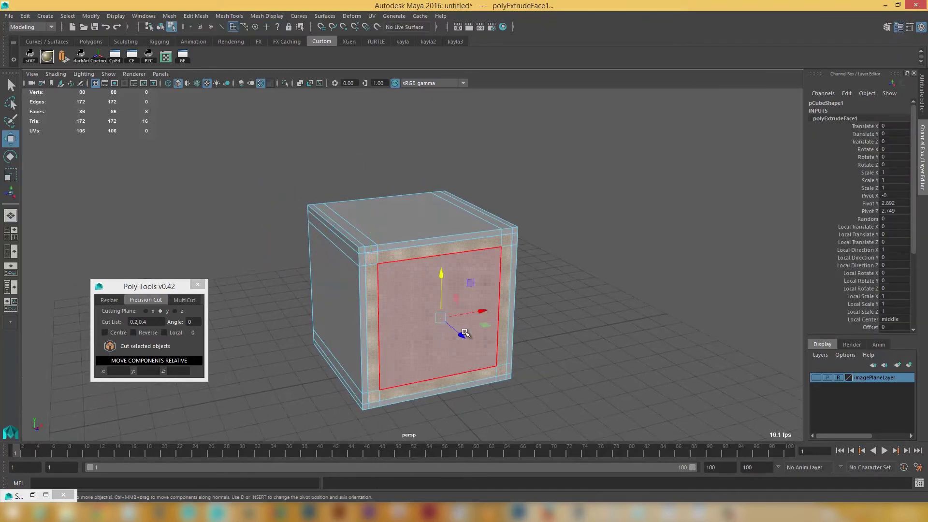
pyautogui.moveTo(465, 333); pyautogui.dragTo(470, 344)
pyautogui.keyDown('alt'); pyautogui.moveTo(435, 310); pyautogui.dragTo(422, 292); pyautogui.keyUp('alt')
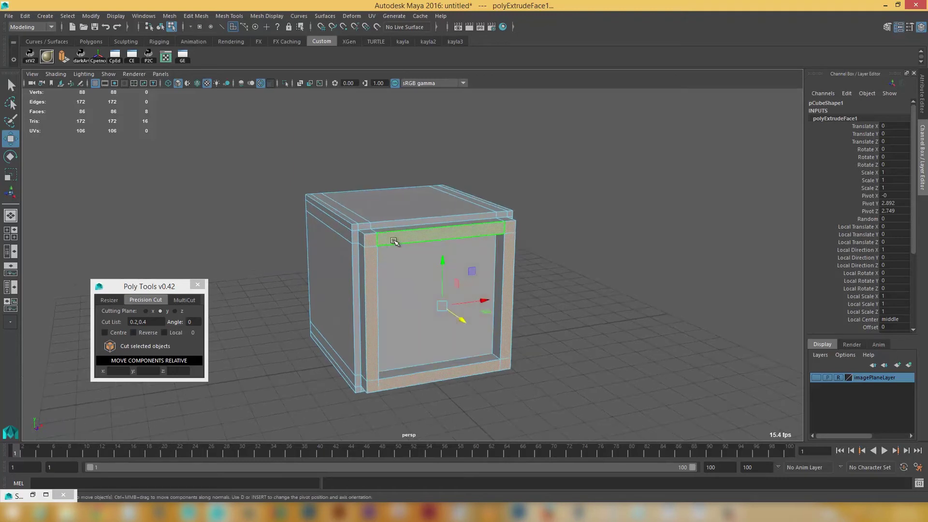
pyautogui.keyDown('alt'); pyautogui.moveTo(386, 242); pyautogui.dragTo(353, 286); pyautogui.keyUp('alt')
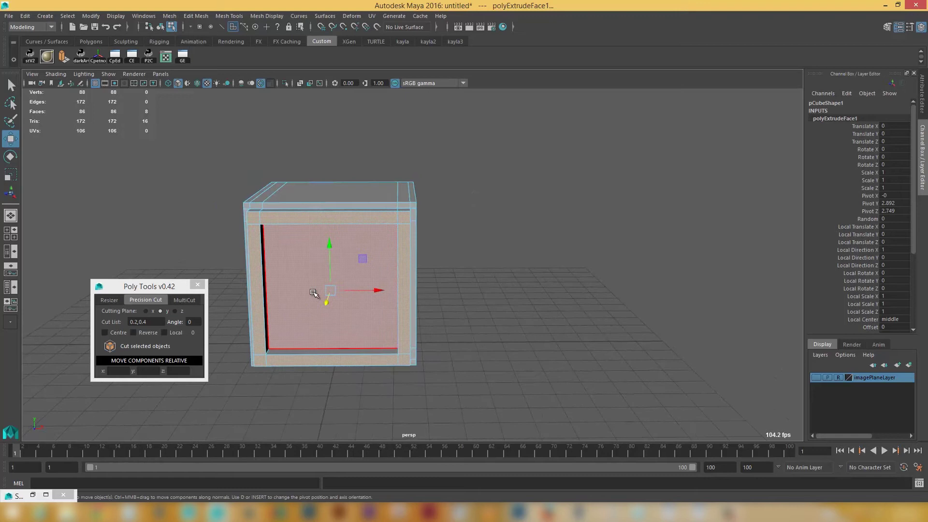
# - Return to object selection and delete the cube with the extruded frame
pyautogui.moveTo(332, 212); pyautogui.dragTo(352, 198, button='right')
pyautogui.click(351, 198)
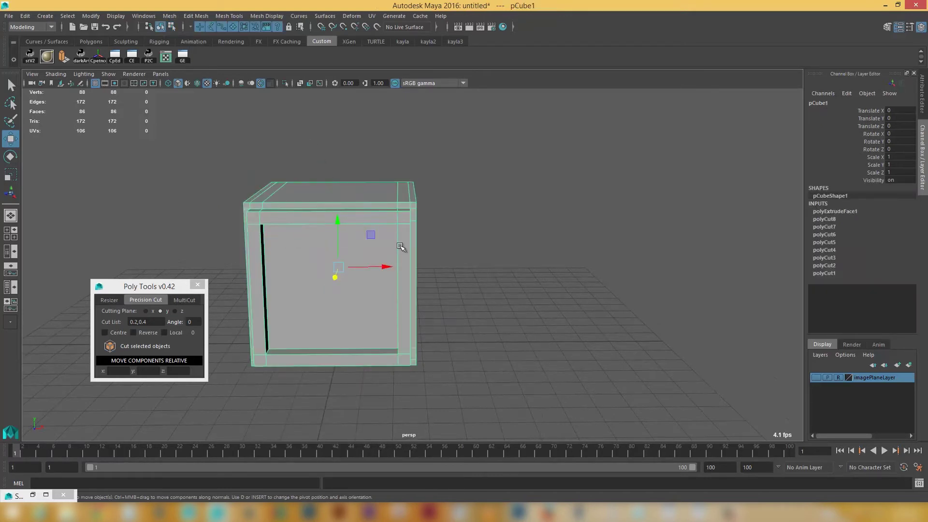
pyautogui.press('Delete')
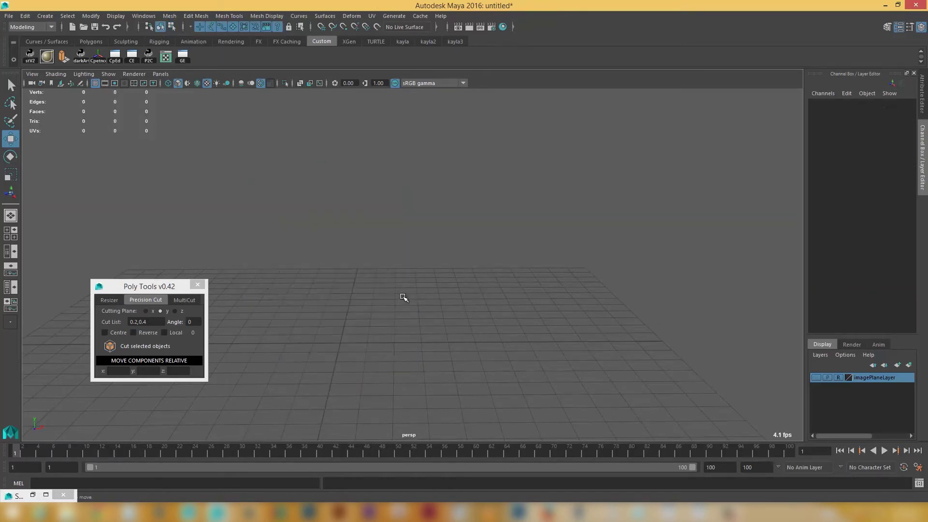
# - Create a new polygon cube at the origin and scale it uniformly to about 5.448
pyautogui.keyDown('shift'); pyautogui.rightClick(342, 317); pyautogui.keyUp('shift')
pyautogui.keyDown('alt'); pyautogui.moveTo(341, 344); pyautogui.dragTo(342, 332); pyautogui.keyUp('alt')
pyautogui.keyDown('shift'); pyautogui.rightClick(343, 327); pyautogui.keyUp('shift')
pyautogui.keyDown('shift'); pyautogui.moveTo(343, 328); pyautogui.dragTo(341, 352, button='right'); pyautogui.keyUp('shift')
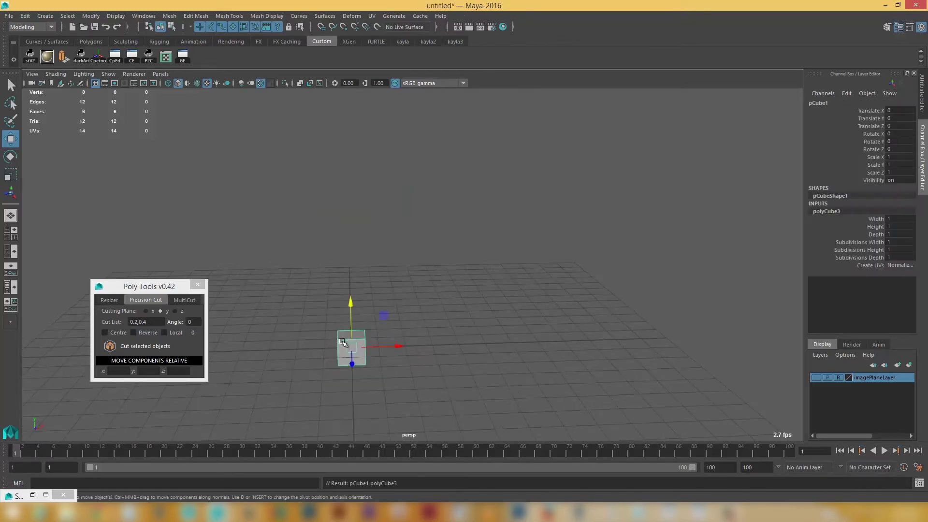
pyautogui.press('r')
pyautogui.moveTo(352, 347); pyautogui.dragTo(459, 324)
pyautogui.keyDown('alt'); pyautogui.moveTo(365, 334); pyautogui.dragTo(374, 267, button='middle'); pyautogui.keyUp('alt')
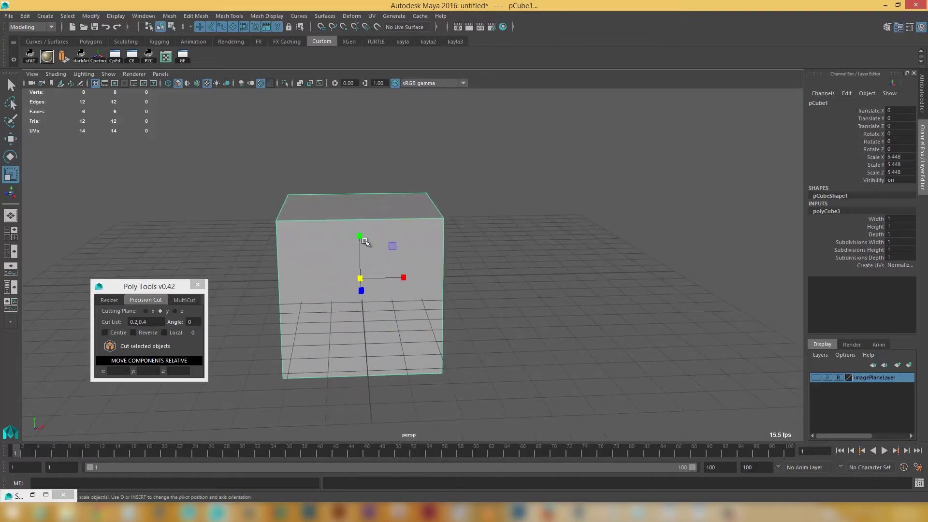
# - Flatten the cube to a Y scale of about 2.07 and raise it to about 1.7 in Y
pyautogui.moveTo(361, 238); pyautogui.dragTo(359, 188)
pyautogui.press('w')
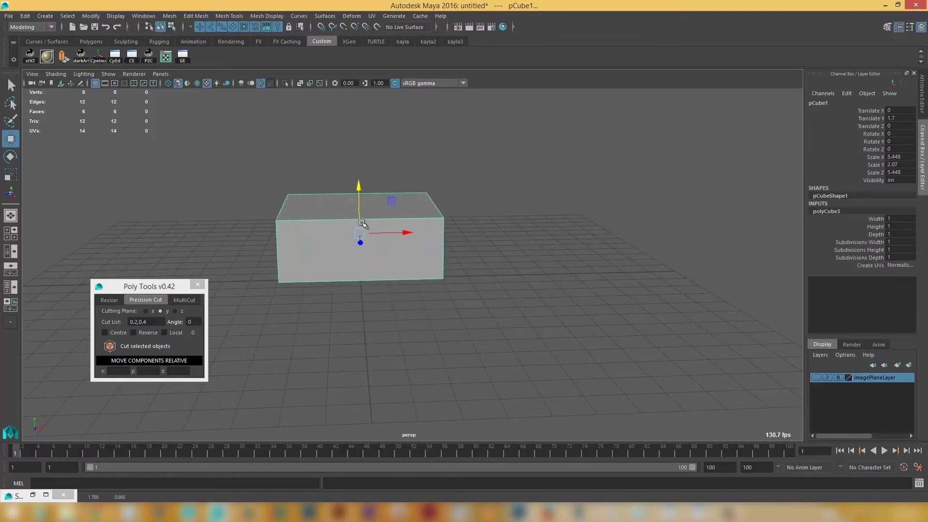
pyautogui.keyDown('alt'); pyautogui.moveTo(365, 276); pyautogui.dragTo(369, 253); pyautogui.keyUp('alt')
pyautogui.keyDown('alt'); pyautogui.moveTo(369, 253); pyautogui.dragTo(365, 269, button='right'); pyautogui.keyUp('alt')
pyautogui.keyDown('alt'); pyautogui.moveTo(364, 269); pyautogui.dragTo(342, 295); pyautogui.keyUp('alt')
pyautogui.scroll(-1, 342, 294)
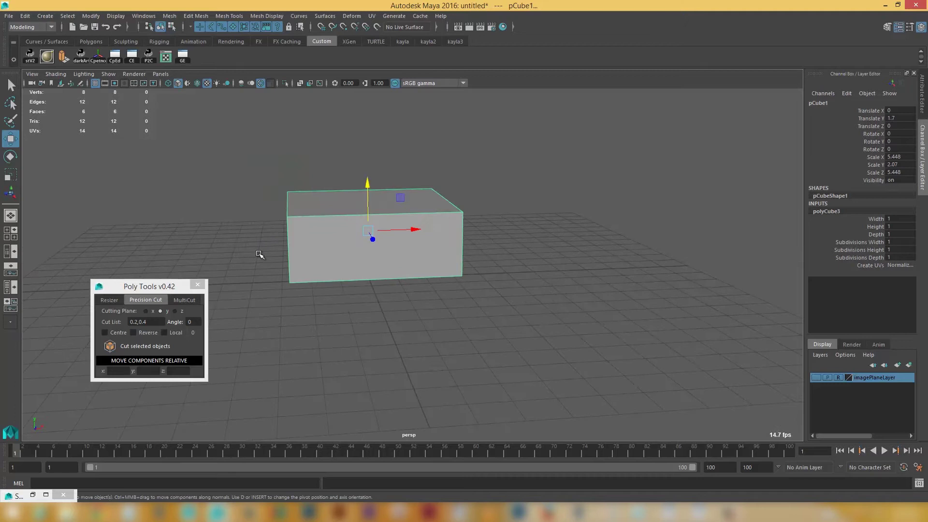
# - Cut the box on the Y plane with the cut list 0.2,0.4 at an angle of 10
pyautogui.click(139, 313)
pyautogui.write('10')
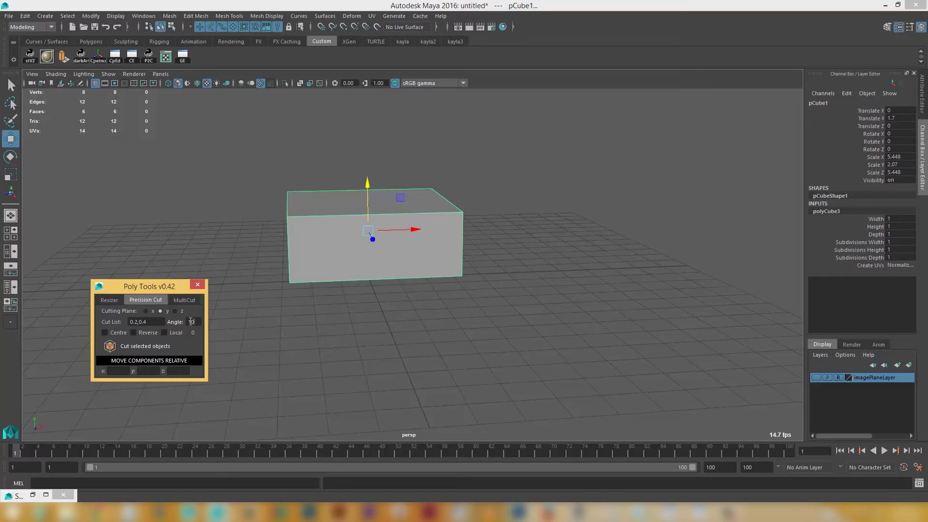
pyautogui.click(155, 350)
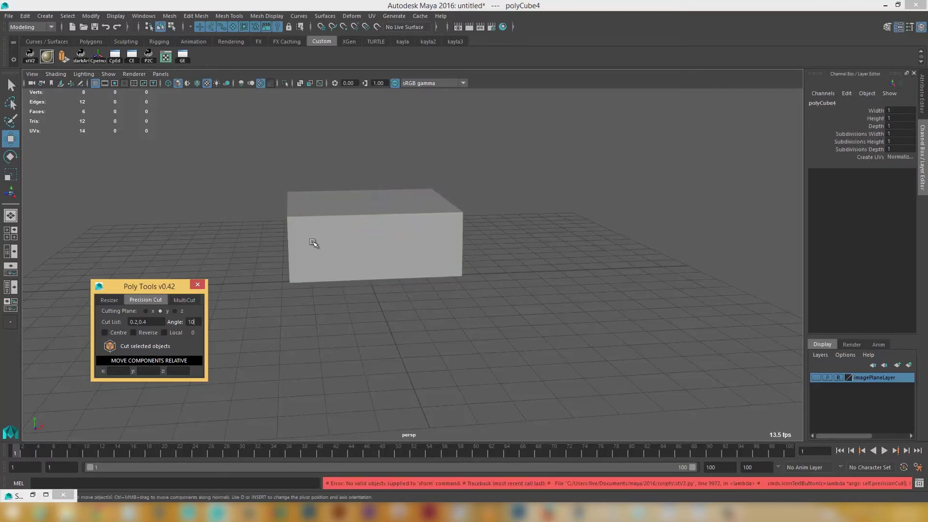
pyautogui.click(304, 243)
pyautogui.click(156, 346)
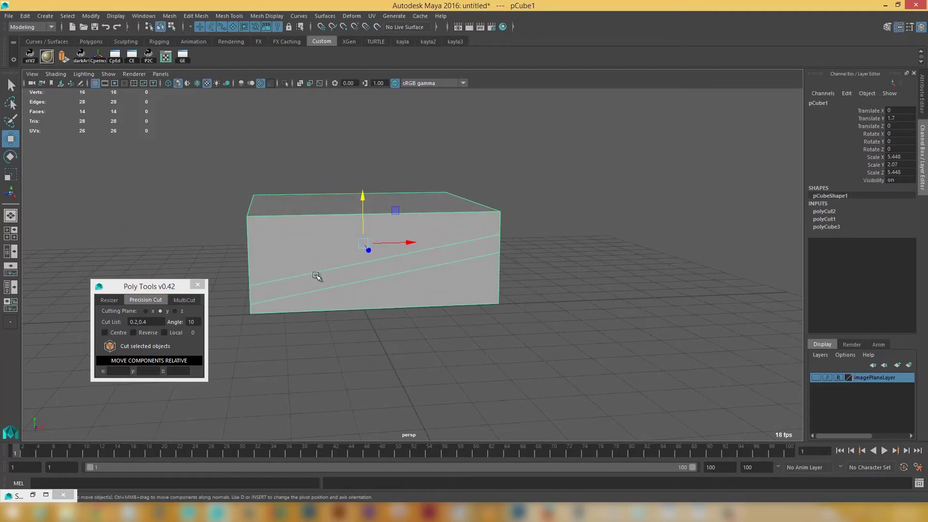
pyautogui.keyDown('alt'); pyautogui.moveTo(408, 338); pyautogui.dragTo(358, 312); pyautogui.keyUp('alt')
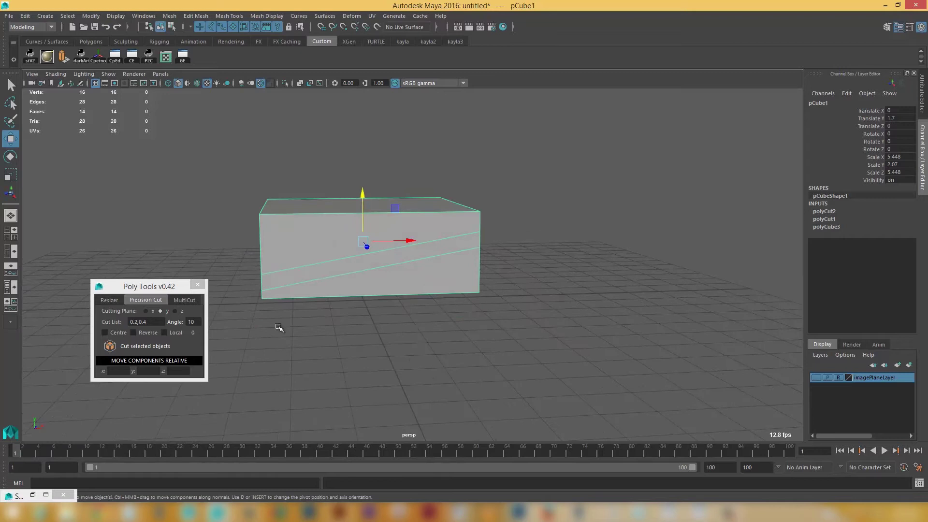
pyautogui.keyDown('alt'); pyautogui.moveTo(294, 295); pyautogui.dragTo(301, 298); pyautogui.keyUp('alt')
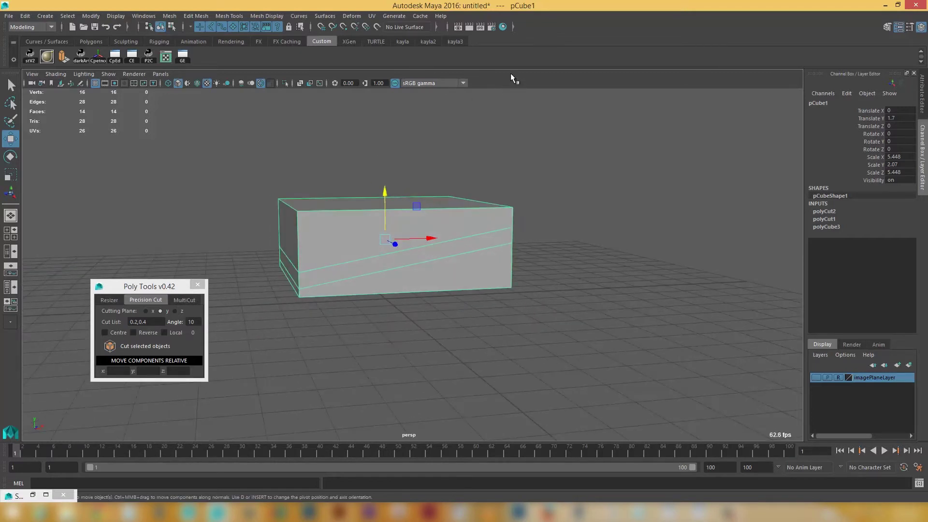
# - Undo the angled Y-plane cuts on the box
pyautogui.hotkey('ctrl', 'z')
pyautogui.hotkey('ctrl', 'z')
pyautogui.hotkey('ctrl', 'z')
# - Cut the box on the X plane with the cut list 0.2,0.4 at an angle of 10
pyautogui.click(145, 311)
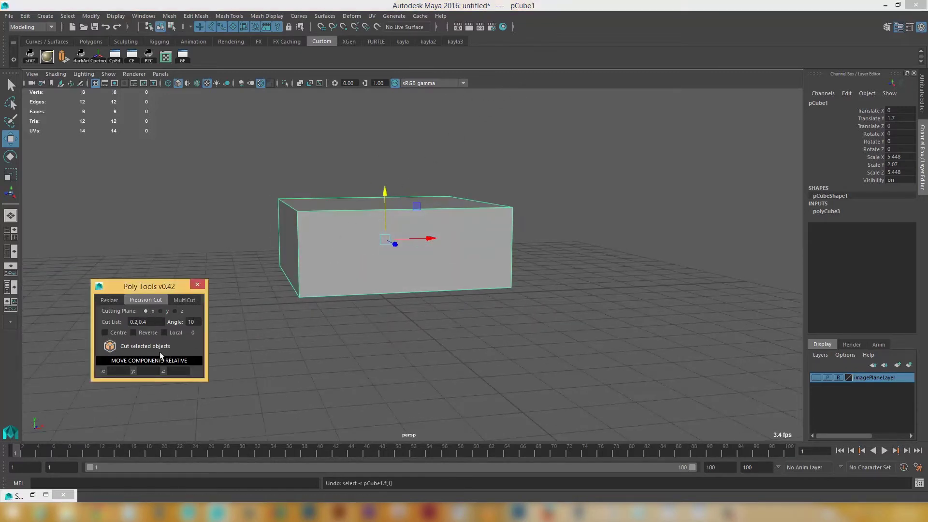
pyautogui.click(158, 347)
pyautogui.keyDown('alt'); pyautogui.moveTo(263, 305); pyautogui.dragTo(292, 271); pyautogui.keyUp('alt')
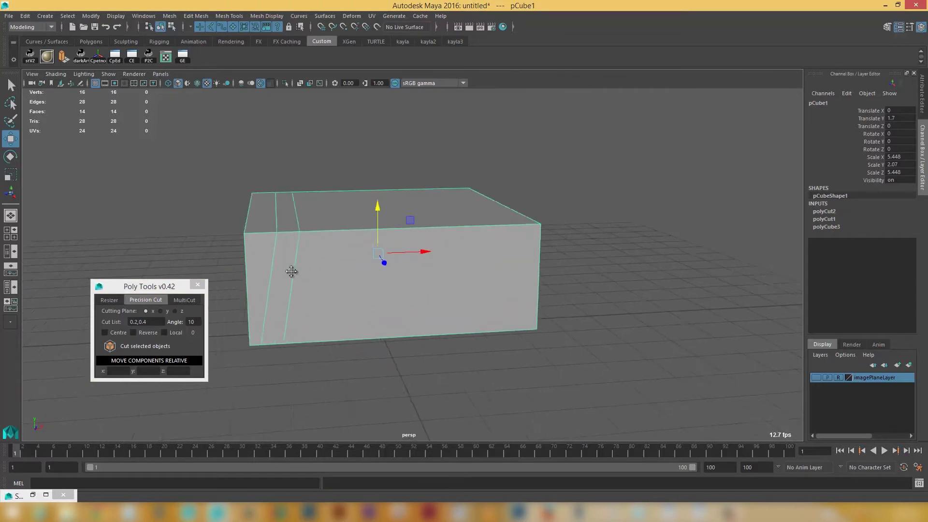
pyautogui.keyDown('alt'); pyautogui.moveTo(291, 271); pyautogui.dragTo(311, 274, button='middle'); pyautogui.keyUp('alt')
pyautogui.keyDown('alt'); pyautogui.moveTo(329, 255); pyautogui.dragTo(321, 327); pyautogui.keyUp('alt')
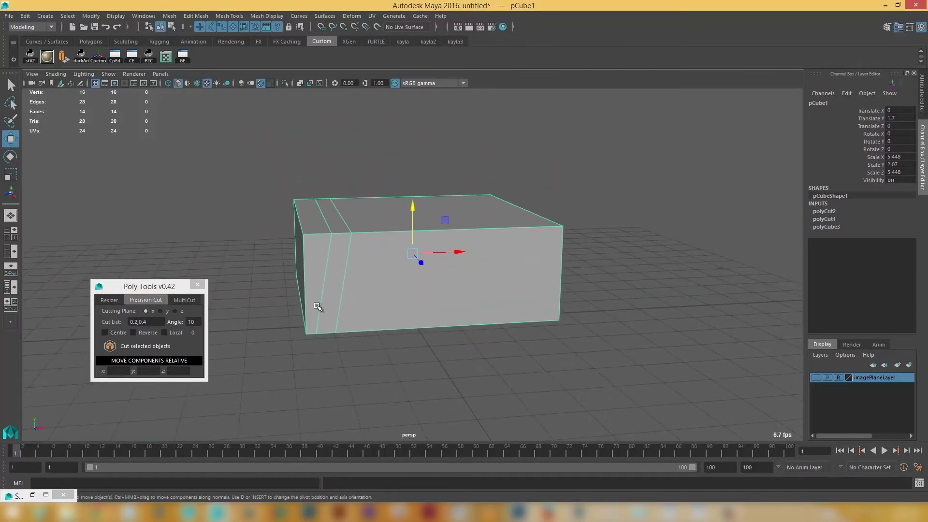
# - Measure the bottom edge between the box's front corner and the first angled cut with the Resizer, then return to object selection
pyautogui.moveTo(318, 234); pyautogui.dragTo(315, 203, button='right')
pyautogui.click(307, 341)
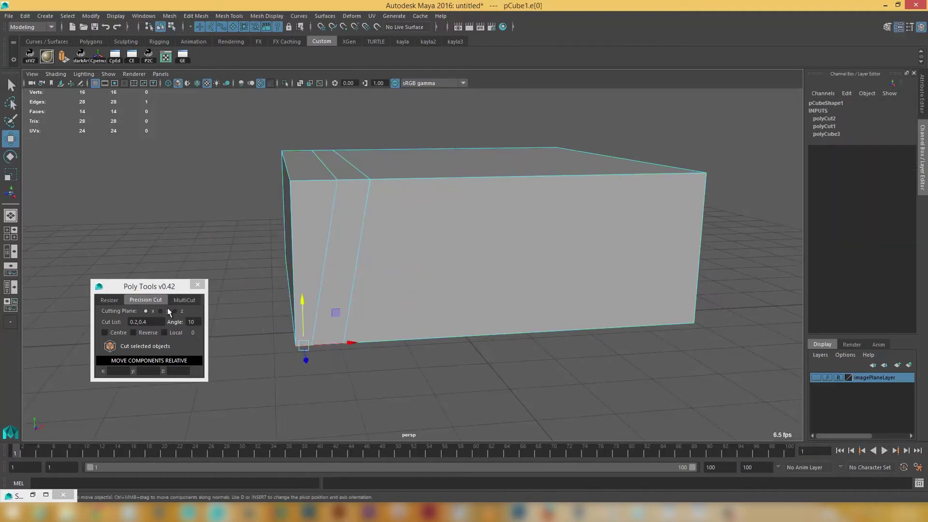
pyautogui.click(109, 300)
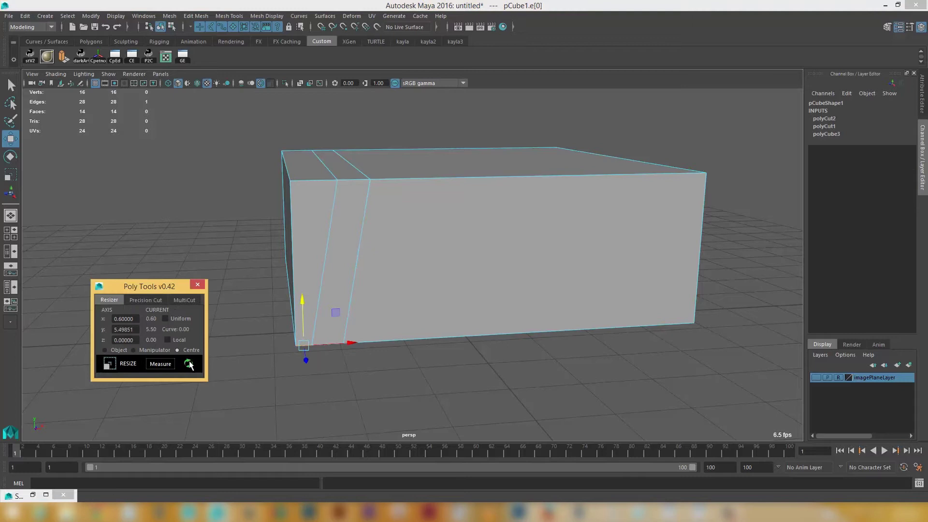
pyautogui.click(189, 364)
pyautogui.moveTo(128, 318); pyautogui.dragTo(111, 320)
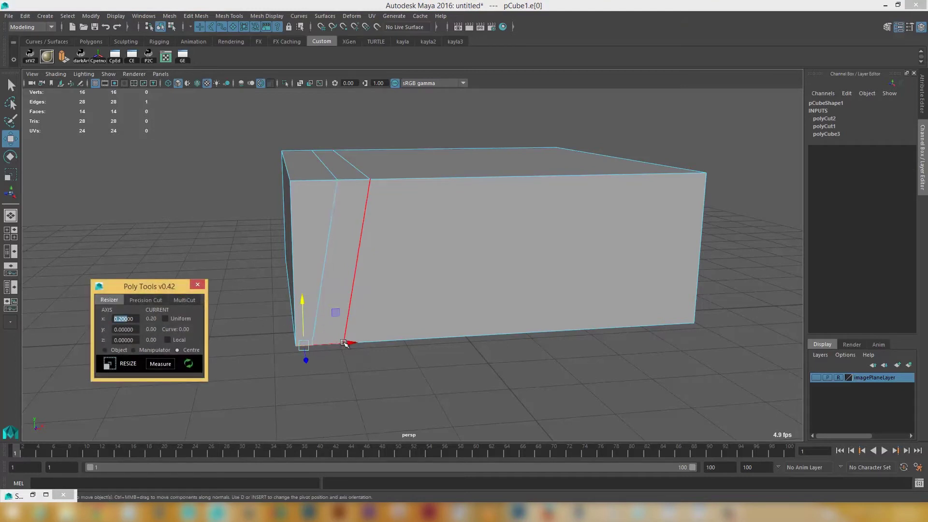
pyautogui.moveTo(327, 234)
pyautogui.mouseDown(button='right')
pyautogui.moveTo(367, 220)
pyautogui.moveTo(325, 245)
pyautogui.mouseUp(button='right')
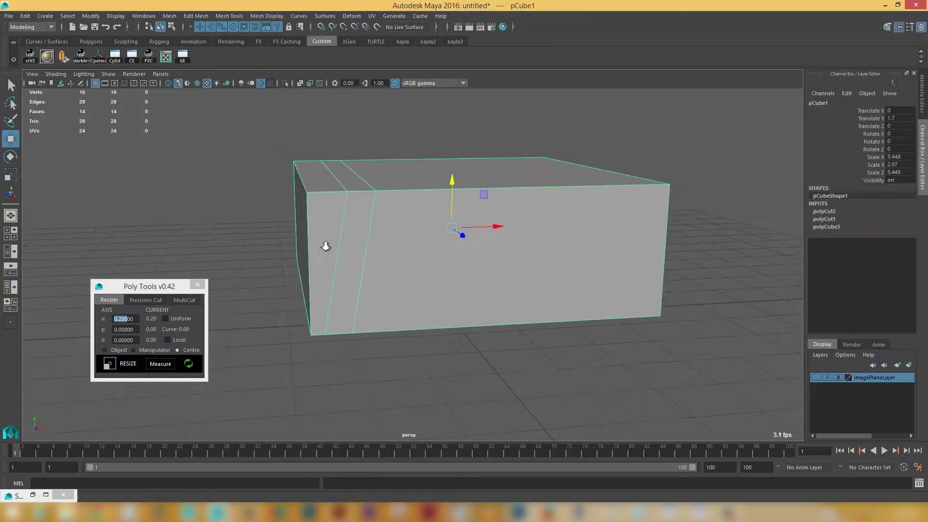
pyautogui.keyDown('alt'); pyautogui.moveTo(326, 245); pyautogui.dragTo(321, 294); pyautogui.keyUp('alt')
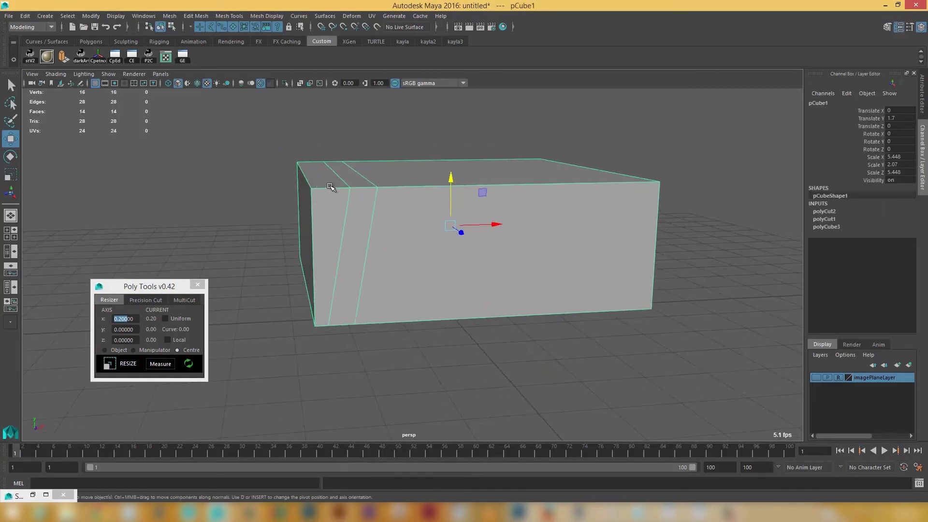
# - Add X-plane cuts to the box with the cut list 0.2,0.4 at an angle of -10, crossing the existing ones
pyautogui.click(159, 301)
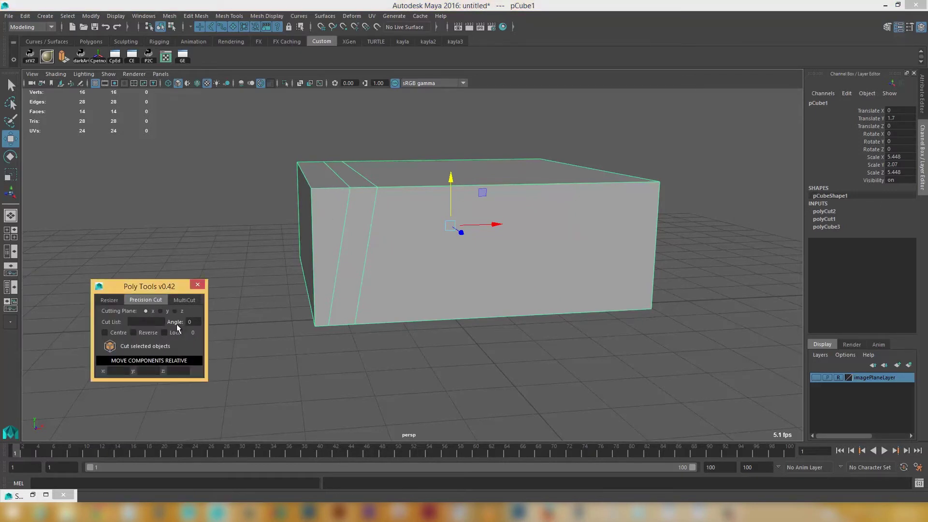
pyautogui.click(153, 323)
pyautogui.write('0')
pyautogui.click(138, 350)
pyautogui.keyDown('alt'); pyautogui.moveTo(270, 290); pyautogui.dragTo(232, 294); pyautogui.keyUp('alt')
pyautogui.keyDown('alt'); pyautogui.moveTo(232, 294); pyautogui.dragTo(268, 327, button='right'); pyautogui.keyUp('alt')
pyautogui.keyDown('alt'); pyautogui.moveTo(282, 338); pyautogui.dragTo(295, 348, button='middle'); pyautogui.keyUp('alt')
pyautogui.keyDown('alt'); pyautogui.moveTo(296, 349); pyautogui.dragTo(307, 284, button='right'); pyautogui.keyUp('alt')
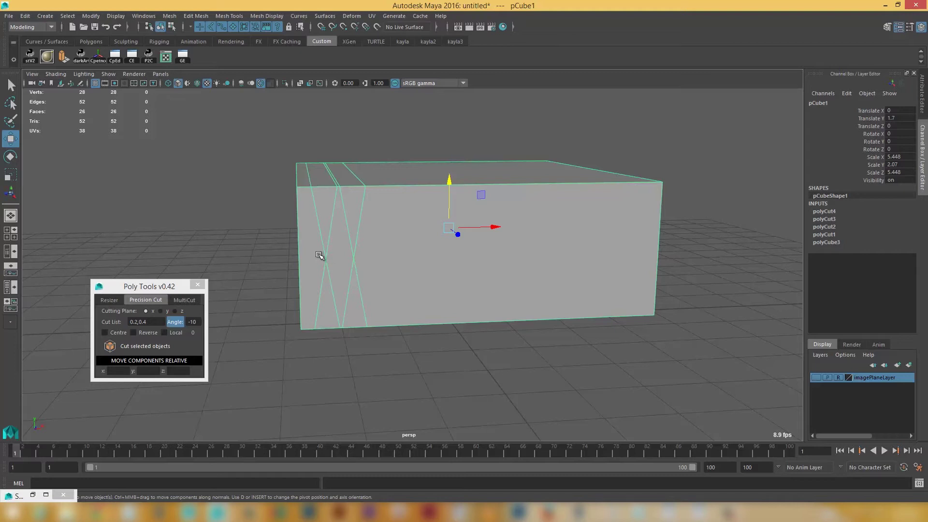
pyautogui.click(177, 324)
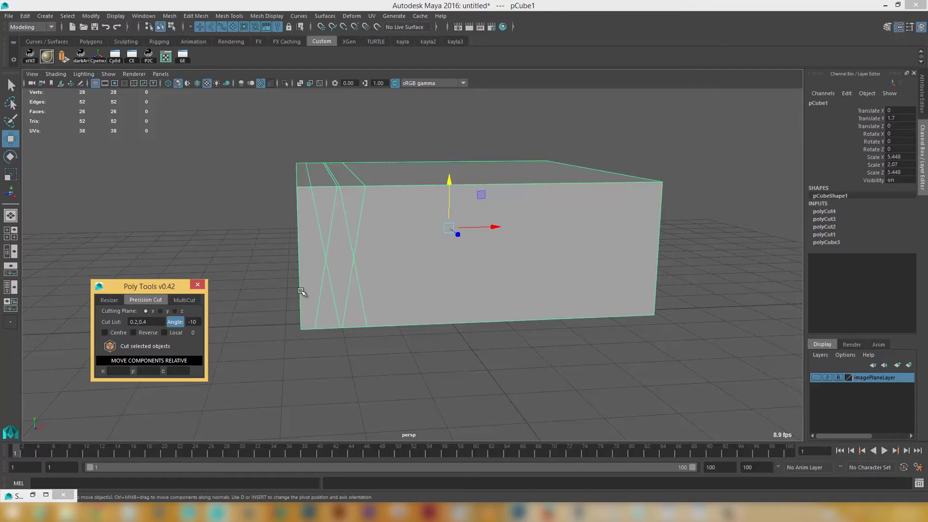
pyautogui.keyDown('alt'); pyautogui.moveTo(291, 339); pyautogui.dragTo(340, 307); pyautogui.keyUp('alt')
pyautogui.keyDown('alt'); pyautogui.moveTo(326, 321); pyautogui.dragTo(324, 305, button='right'); pyautogui.keyUp('alt')
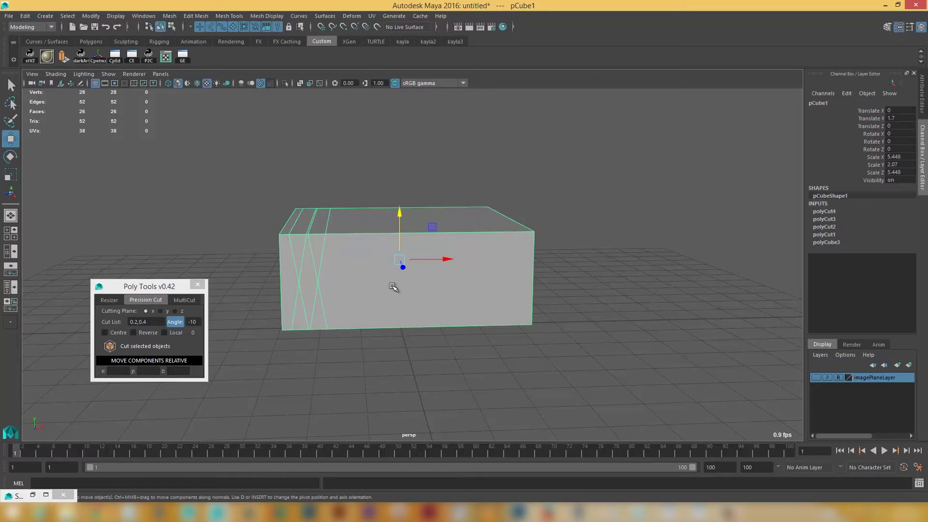
# - Delete the box with the crossing cuts and create a new polygon cube at the origin
pyautogui.press('Delete')
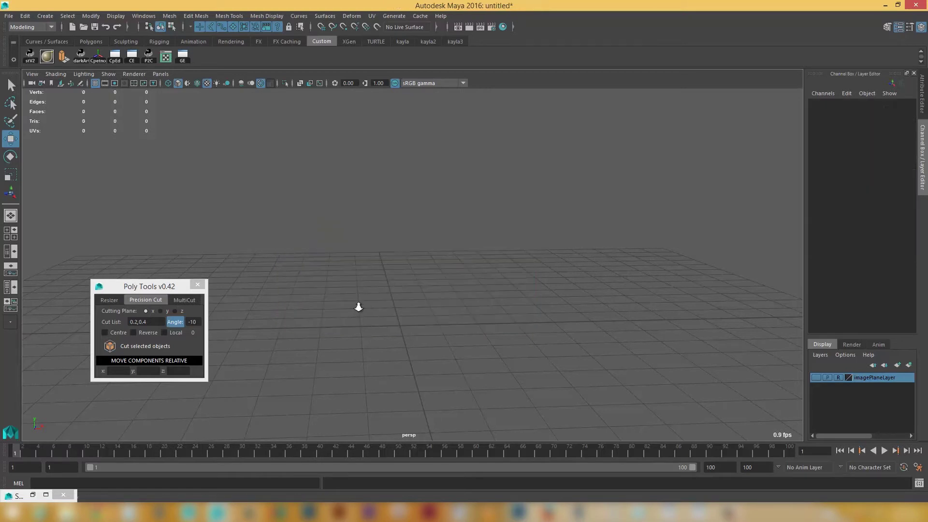
pyautogui.keyDown('alt'); pyautogui.moveTo(358, 307); pyautogui.dragTo(346, 274); pyautogui.keyUp('alt')
pyautogui.keyDown('shift'); pyautogui.moveTo(363, 290); pyautogui.dragTo(364, 315, button='right'); pyautogui.keyUp('shift')
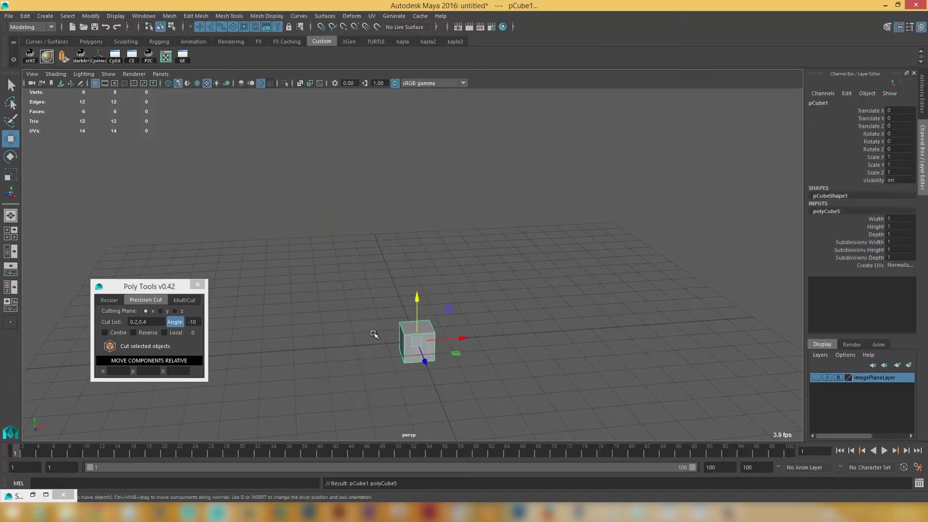
# - Raise the cube about 1.72 units along Y and switch Poly Tools to the Resizer
pyautogui.moveTo(408, 294); pyautogui.dragTo(408, 245)
pyautogui.keyDown('alt'); pyautogui.moveTo(361, 284); pyautogui.dragTo(406, 438, button='right'); pyautogui.keyUp('alt')
pyautogui.click(112, 298)
pyautogui.keyDown('alt'); pyautogui.moveTo(320, 279); pyautogui.dragTo(345, 338, button='right'); pyautogui.keyUp('alt')
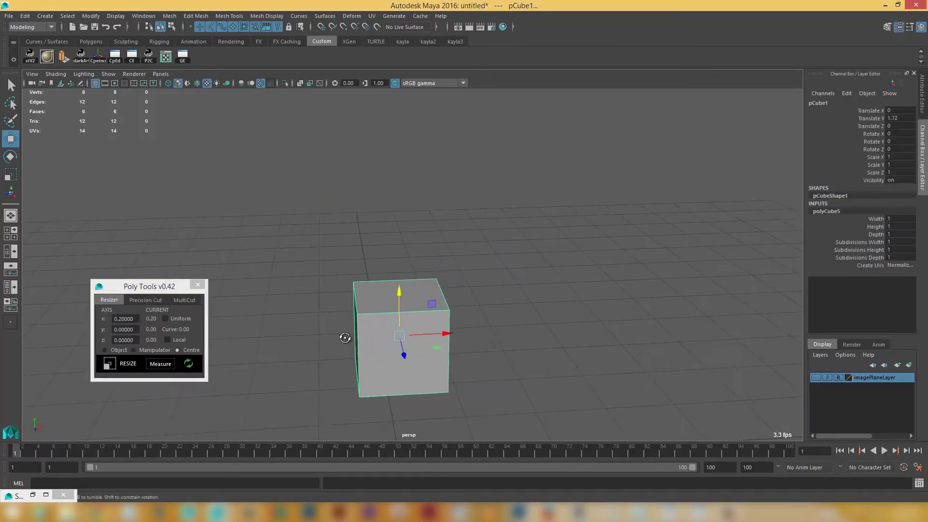
# - Select the cube's top face and load its current dimensions into the Resizer
pyautogui.keyDown('alt'); pyautogui.moveTo(344, 338); pyautogui.dragTo(352, 304); pyautogui.keyUp('alt')
pyautogui.moveTo(367, 296); pyautogui.dragTo(365, 261, button='right')
pyautogui.click(369, 293)
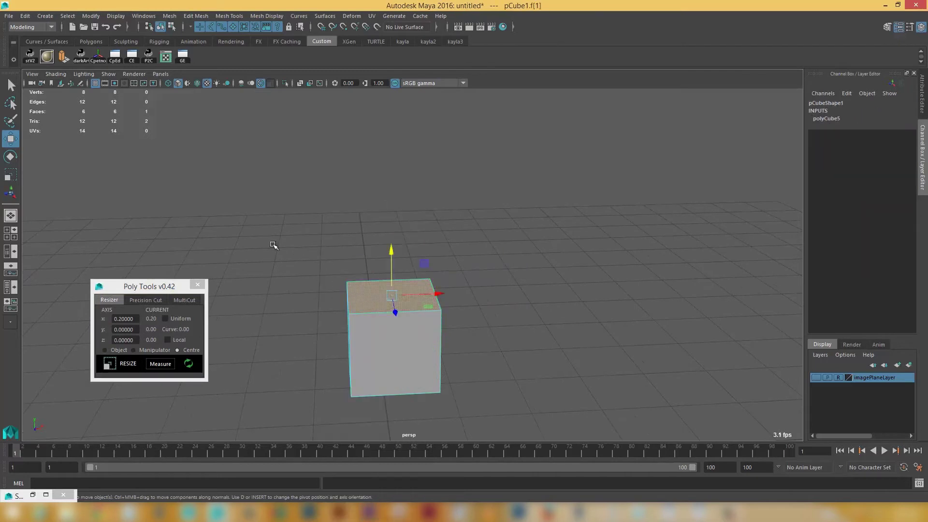
pyautogui.click(182, 360)
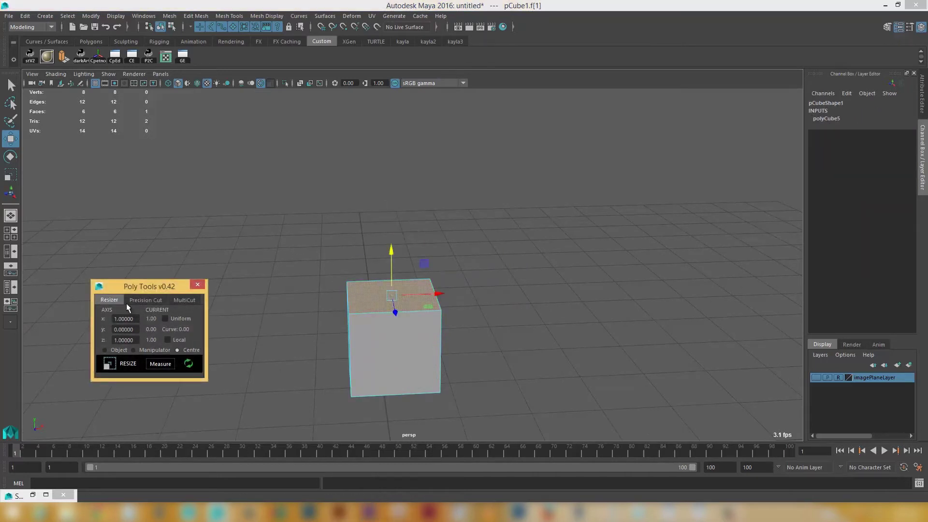
# - Resize the cube's top face to 0.5 in X and Z about its centre, and undo the resize
pyautogui.keyDown('alt'); pyautogui.moveTo(346, 286); pyautogui.dragTo(340, 272); pyautogui.keyUp('alt')
pyautogui.keyDown('alt'); pyautogui.moveTo(340, 271); pyautogui.dragTo(360, 316, button='right'); pyautogui.keyUp('alt')
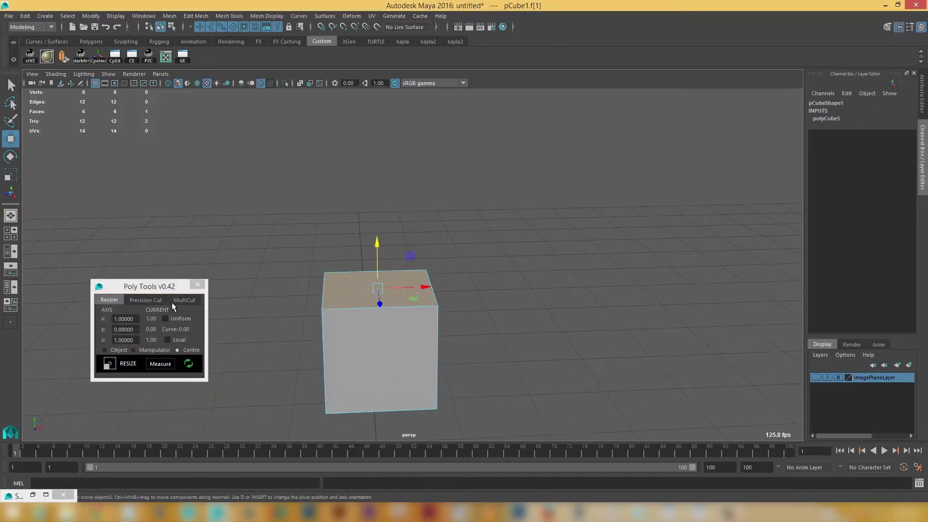
pyautogui.click(135, 317)
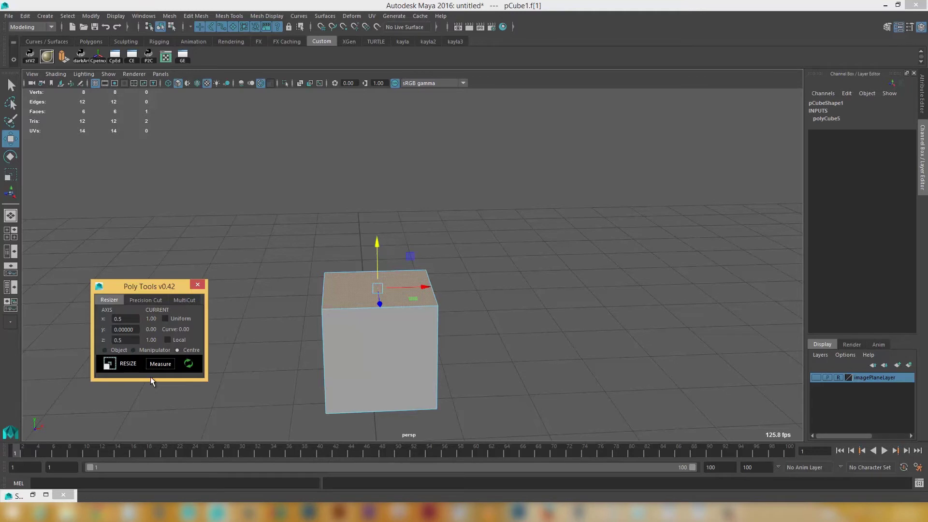
pyautogui.click(125, 366)
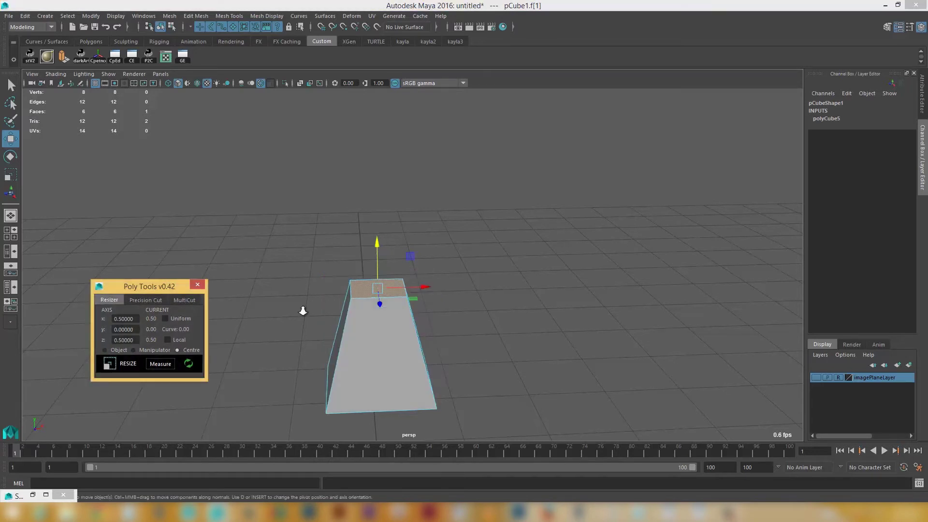
pyautogui.keyDown('alt'); pyautogui.moveTo(302, 311); pyautogui.dragTo(315, 290); pyautogui.keyUp('alt')
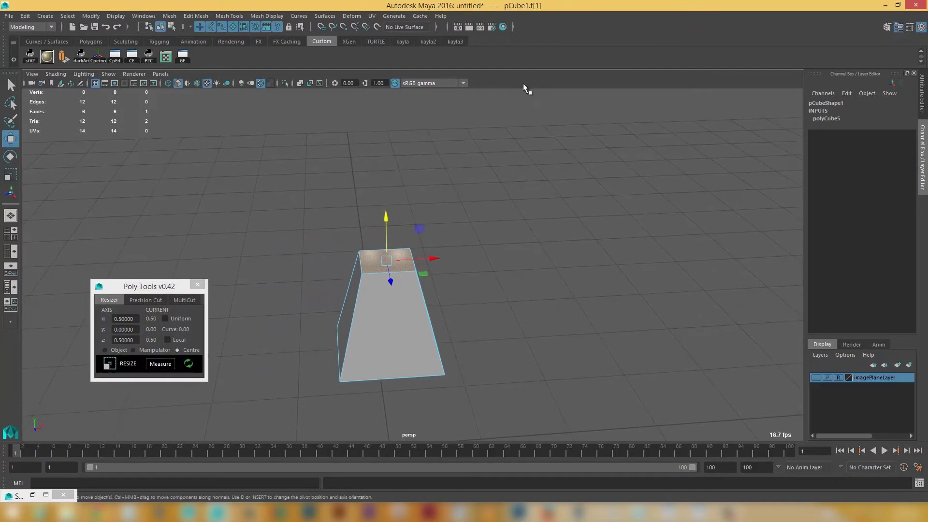
pyautogui.hotkey('ctrl', 'z')
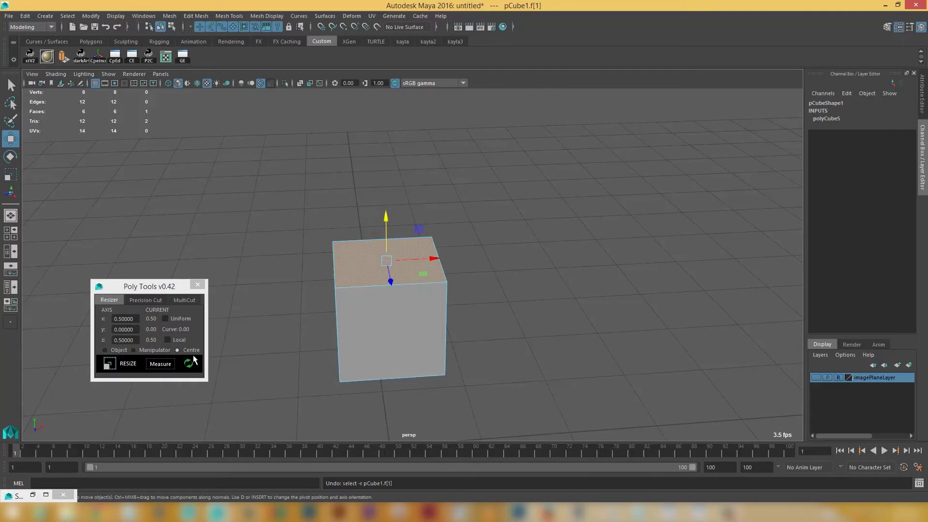
# - Snap the pivot to the top face's back-left corner and resize the face to 0.5 in X and Z about the manipulator
pyautogui.click(165, 352)
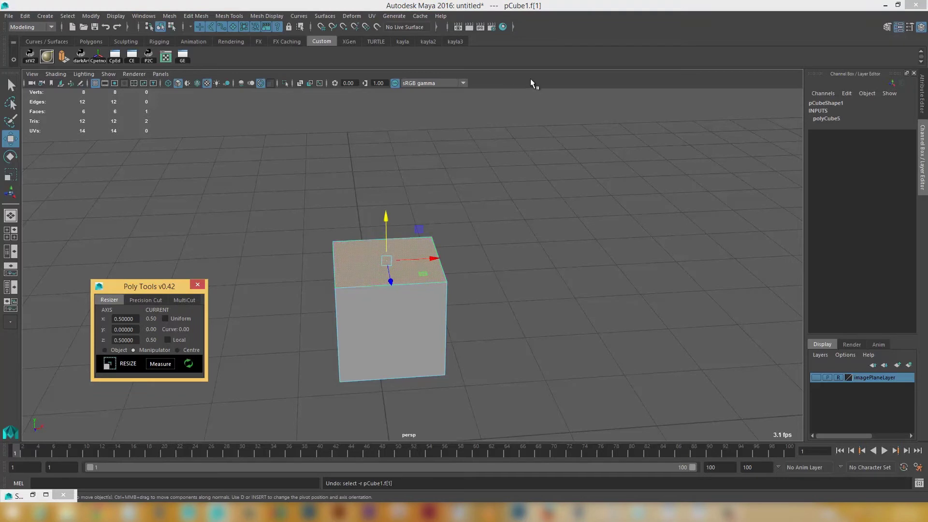
pyautogui.press('d')
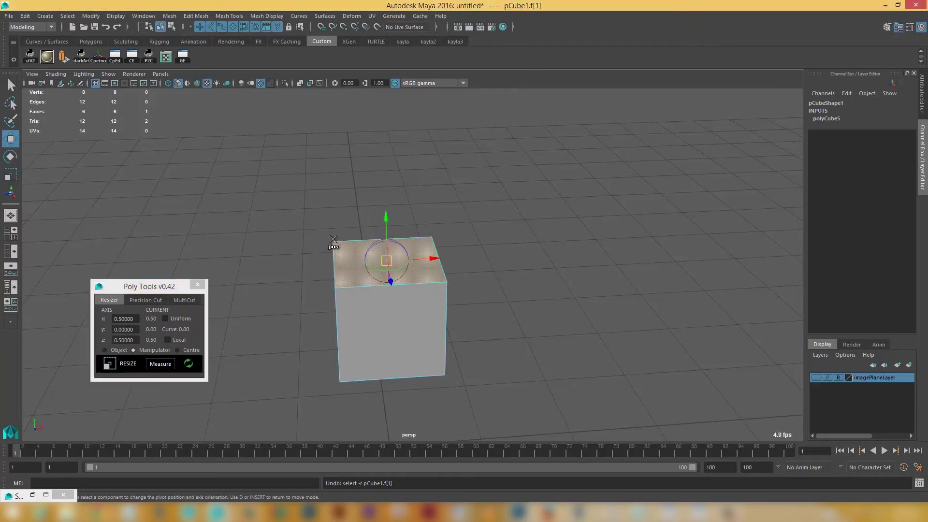
pyautogui.click(333, 241)
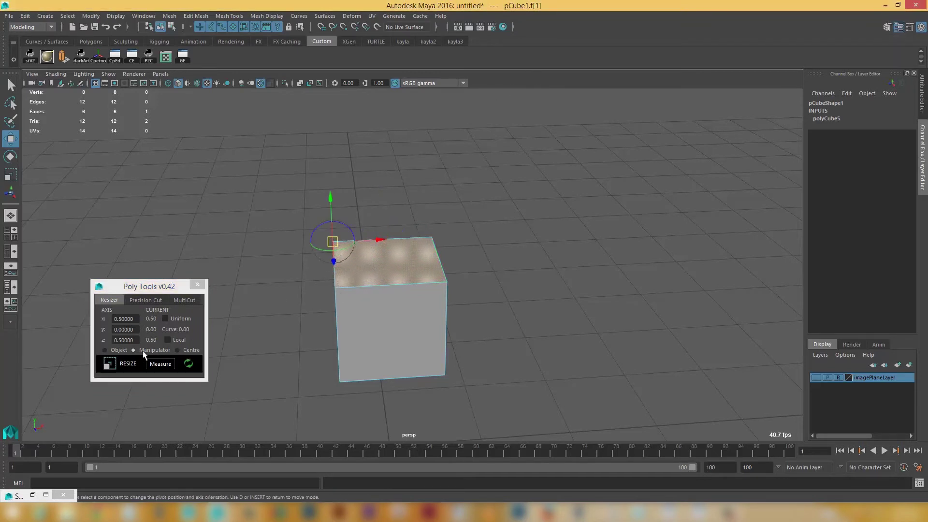
pyautogui.click(109, 363)
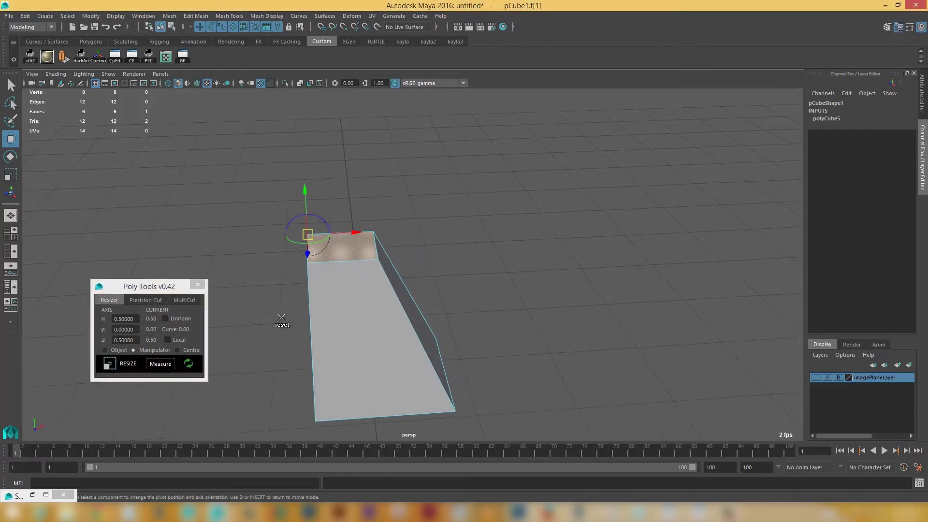
pyautogui.keyDown('alt'); pyautogui.moveTo(281, 318); pyautogui.dragTo(287, 330); pyautogui.keyUp('alt')
pyautogui.keyDown('alt'); pyautogui.moveTo(273, 308); pyautogui.dragTo(276, 221, button='middle'); pyautogui.keyUp('alt')
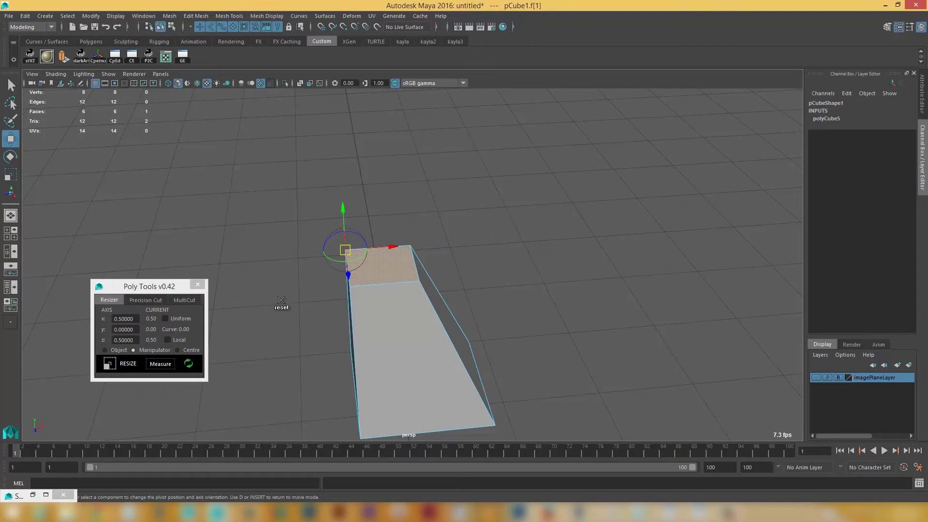
# - Refresh the top face's dimensions in the Resizer and examine the tapered cube in the top and perspective views
pyautogui.press('q')
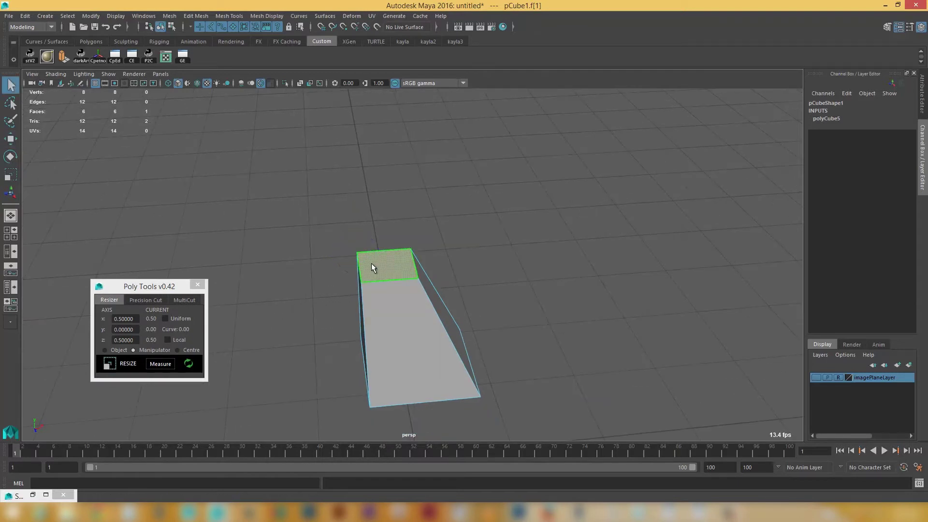
pyautogui.moveTo(372, 234); pyautogui.dragTo(373, 264, button='right')
pyautogui.click(194, 363)
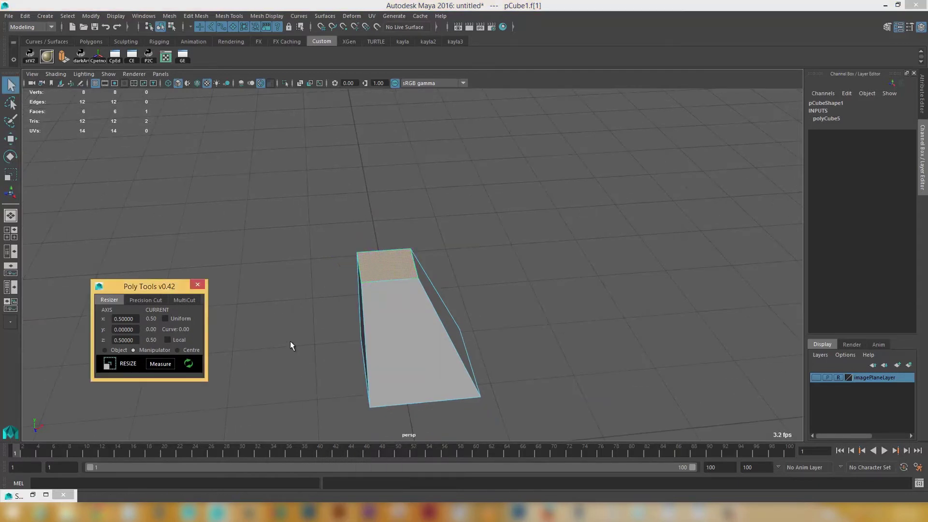
pyautogui.keyDown('alt'); pyautogui.moveTo(341, 299); pyautogui.dragTo(329, 322); pyautogui.keyUp('alt')
pyautogui.press('space')
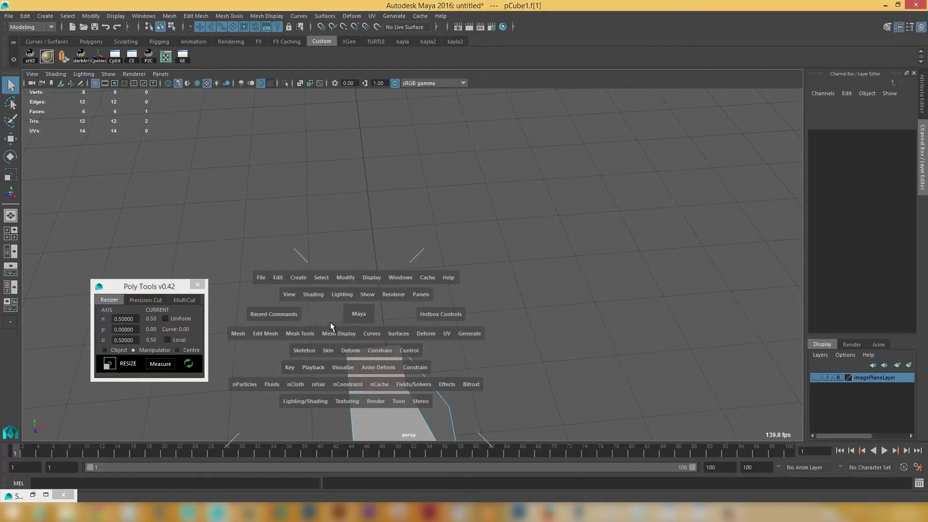
pyautogui.scroll(4, 338, 285)
pyautogui.scroll(2, 384, 332)
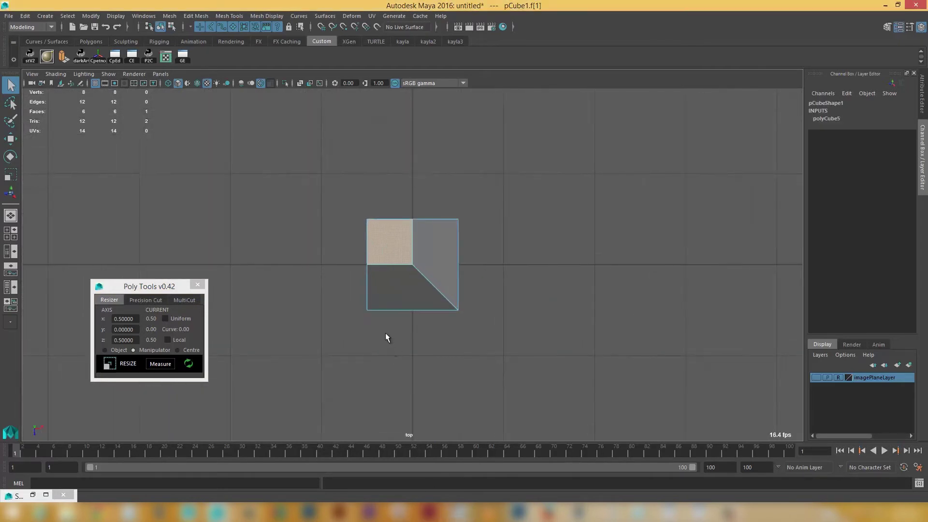
pyautogui.press('space')
pyautogui.moveTo(397, 248)
pyautogui.mouseDown()
pyautogui.moveTo(393, 288)
pyautogui.moveTo(361, 271)
pyautogui.moveTo(377, 267)
pyautogui.moveTo(378, 237)
pyautogui.moveTo(393, 252)
pyautogui.mouseUp()
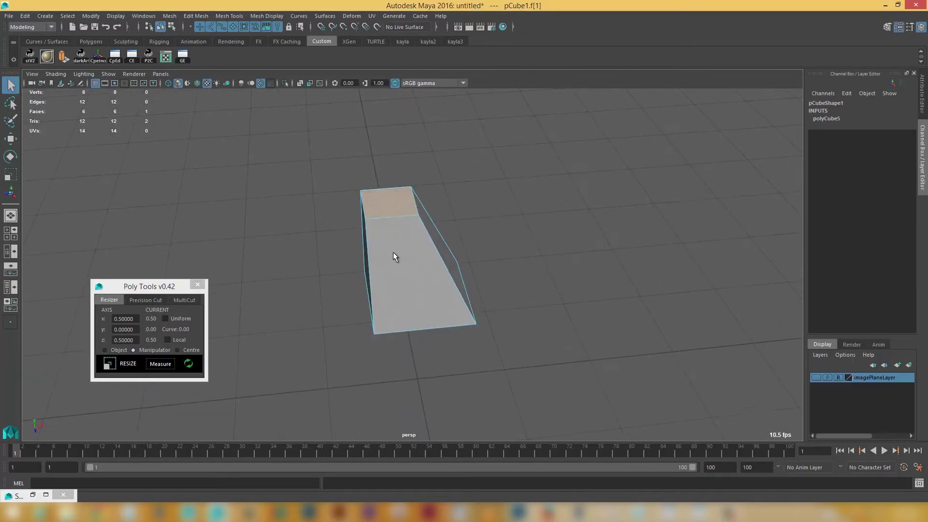
# - Reselect the tapered cube's top face and snap the move pivot to the face's front-right corner
pyautogui.moveTo(388, 222); pyautogui.dragTo(388, 182, button='right')
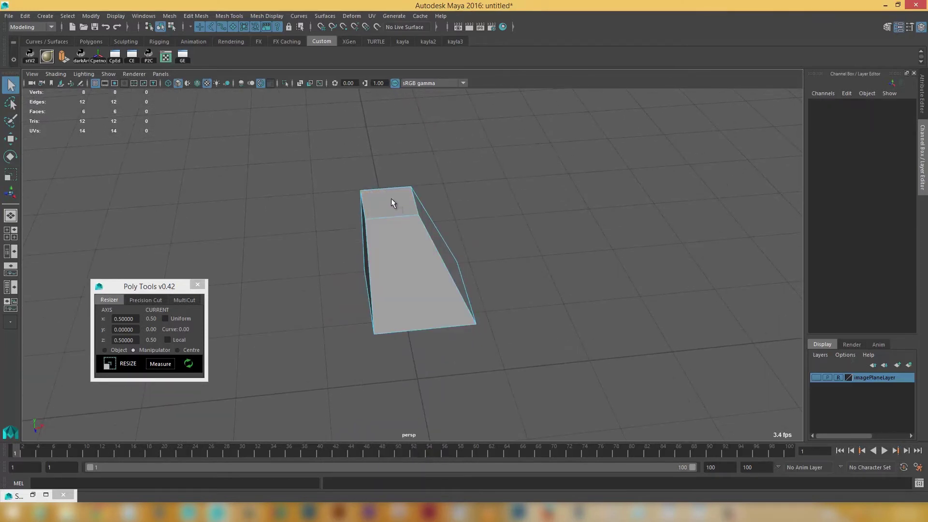
pyautogui.rightClick(391, 198)
pyautogui.click(388, 200)
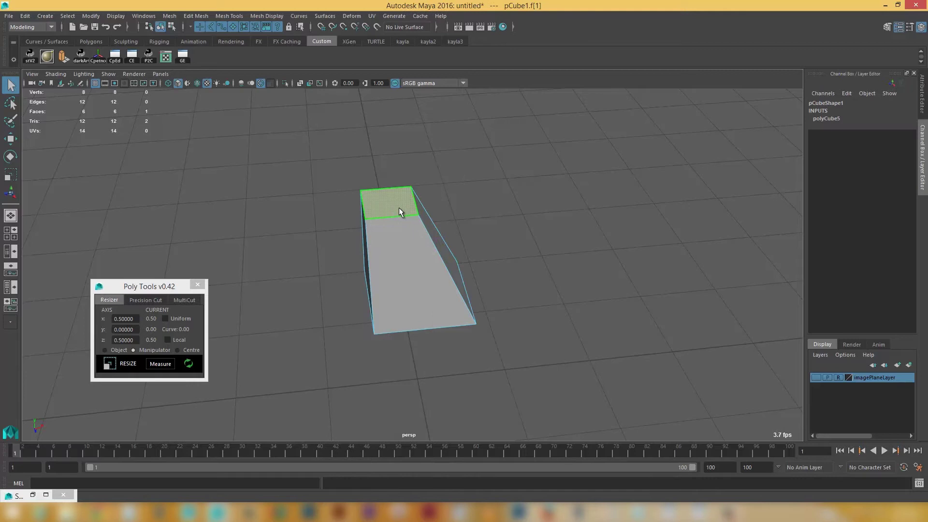
pyautogui.keyDown('alt'); pyautogui.moveTo(387, 203); pyautogui.dragTo(382, 222); pyautogui.keyUp('alt')
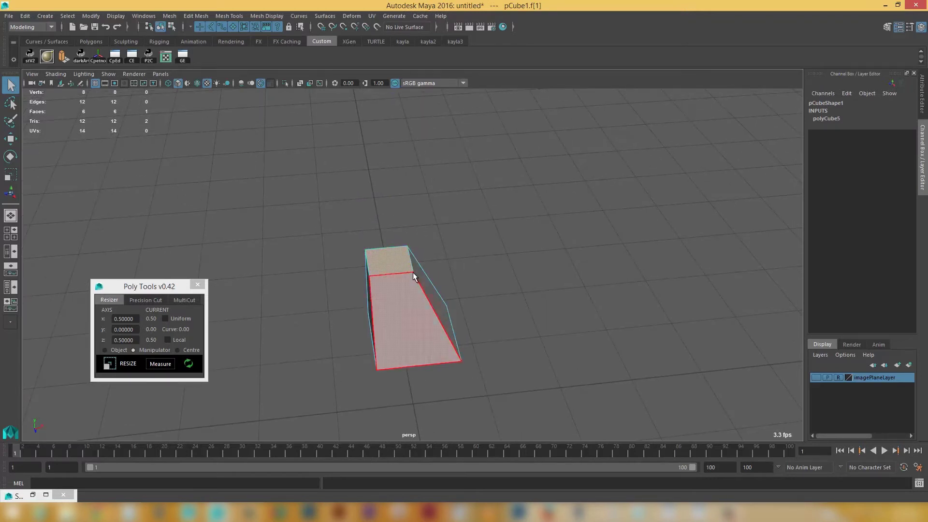
pyautogui.scroll(3, 364, 236)
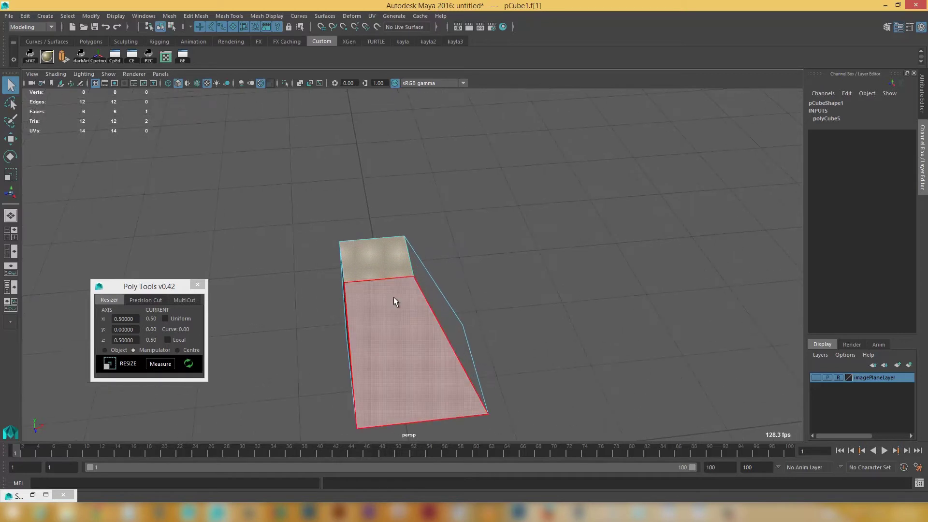
pyautogui.press('w')
pyautogui.press('d')
pyautogui.click(413, 277)
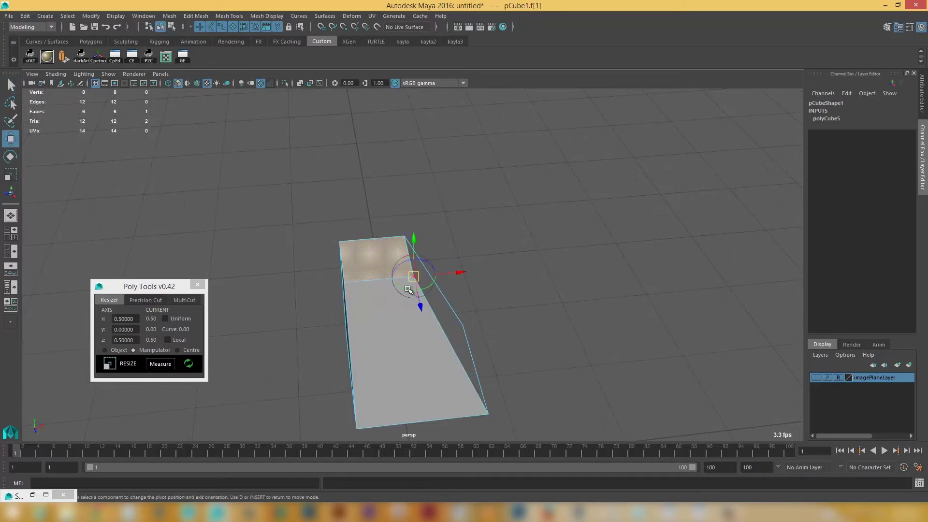
# - Resize the top face to 2 in Z about the manipulator, with X at 0.5
pyautogui.scroll(-2, 361, 275)
pyautogui.click(137, 320)
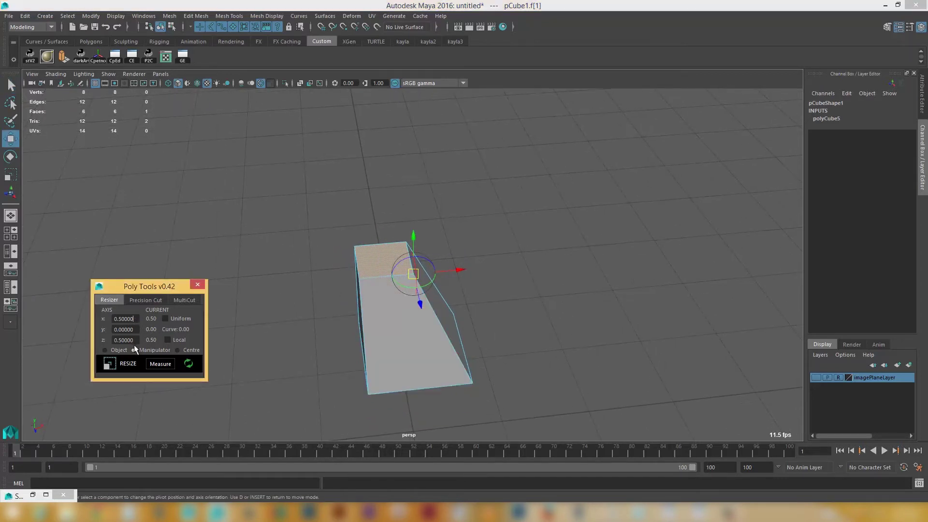
pyautogui.write('2')
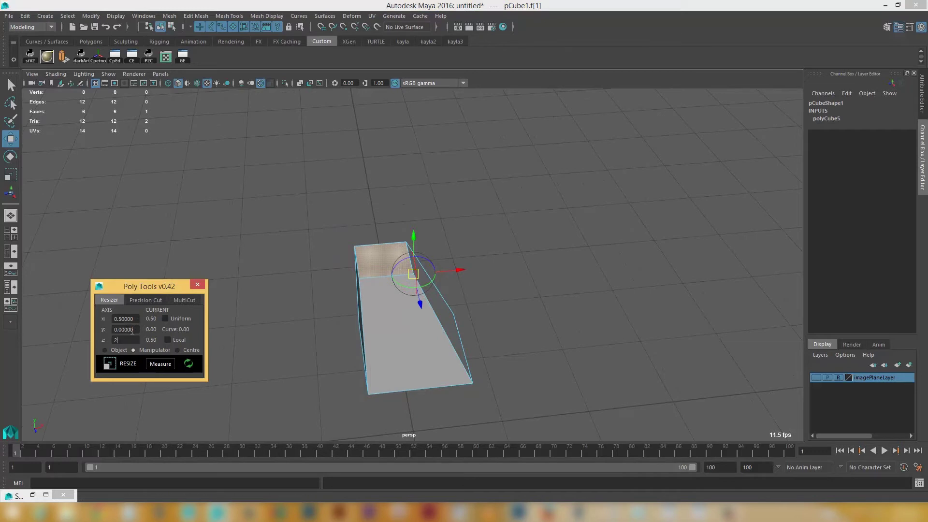
pyautogui.click(123, 364)
pyautogui.keyDown('alt'); pyautogui.moveTo(334, 269); pyautogui.dragTo(219, 242); pyautogui.keyUp('alt')
pyautogui.keyDown('alt'); pyautogui.moveTo(219, 240); pyautogui.dragTo(308, 279, button='middle'); pyautogui.keyUp('alt')
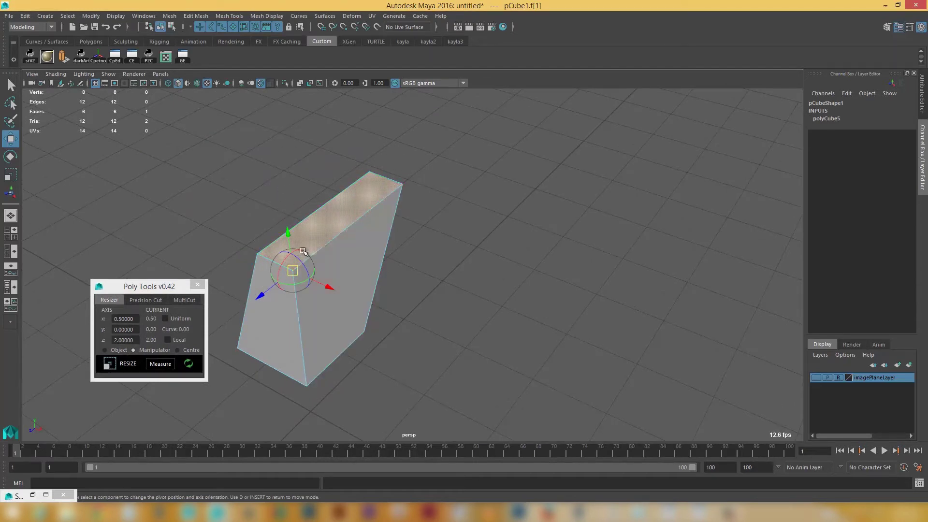
# - Leave pivot editing, return to object selection and delete the resized cube
pyautogui.rightClick(316, 218)
pyautogui.moveTo(316, 217); pyautogui.dragTo(353, 218, button='right')
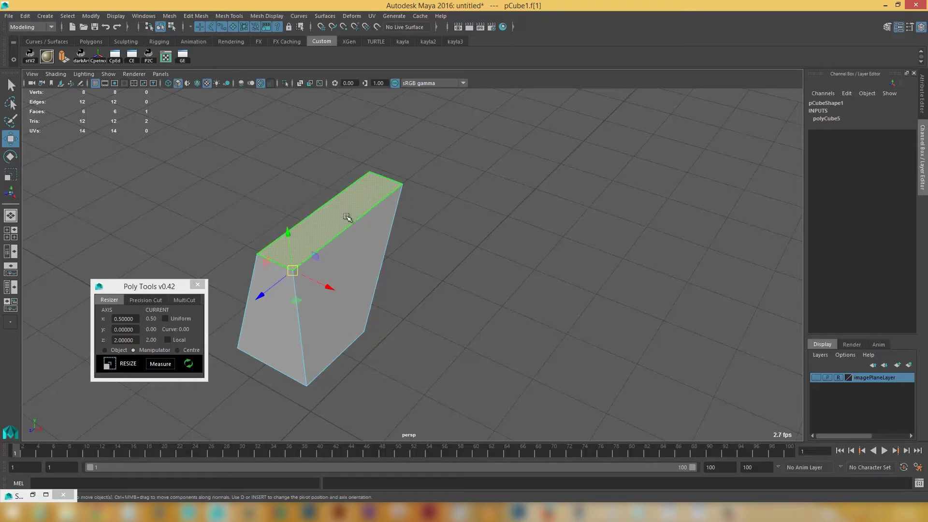
pyautogui.press('q')
pyautogui.scroll(-2, 329, 300)
pyautogui.keyDown('alt'); pyautogui.moveTo(323, 308); pyautogui.dragTo(296, 296, button='right'); pyautogui.keyUp('alt')
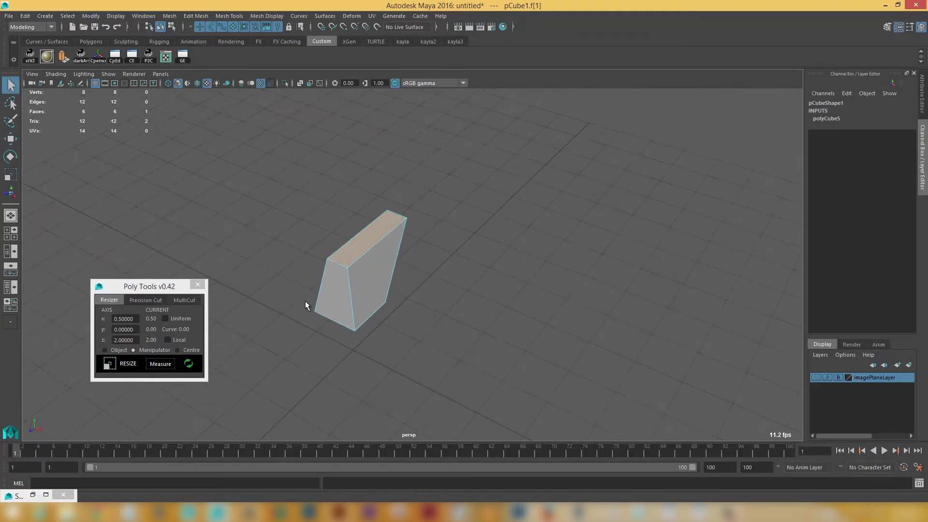
pyautogui.press('F8')
pyautogui.press('Delete')
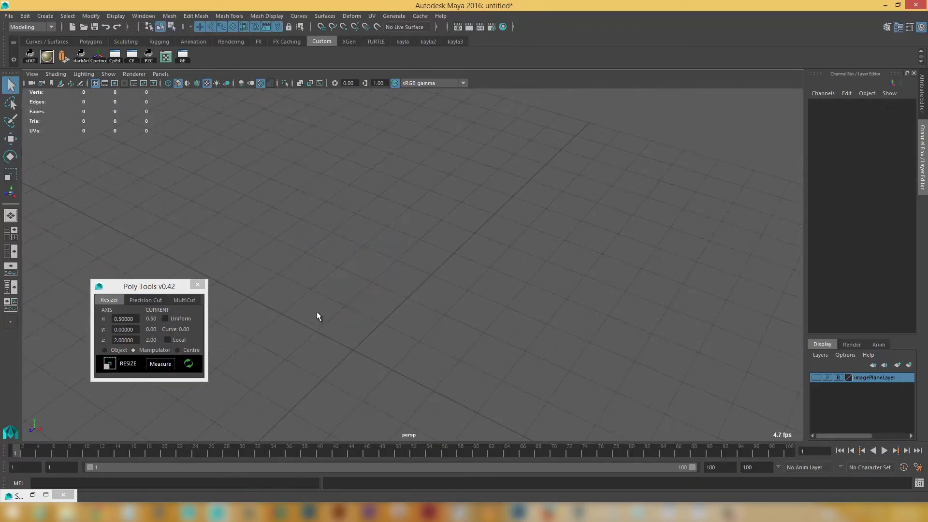
# - Clear the Resizer values by refreshing with nothing selected, and make imagePlaneLayer visible
pyautogui.keyDown('alt'); pyautogui.moveTo(300, 312); pyautogui.dragTo(229, 275); pyautogui.keyUp('alt')
pyautogui.keyDown('alt'); pyautogui.moveTo(345, 302); pyautogui.dragTo(314, 266); pyautogui.keyUp('alt')
pyautogui.click(173, 364)
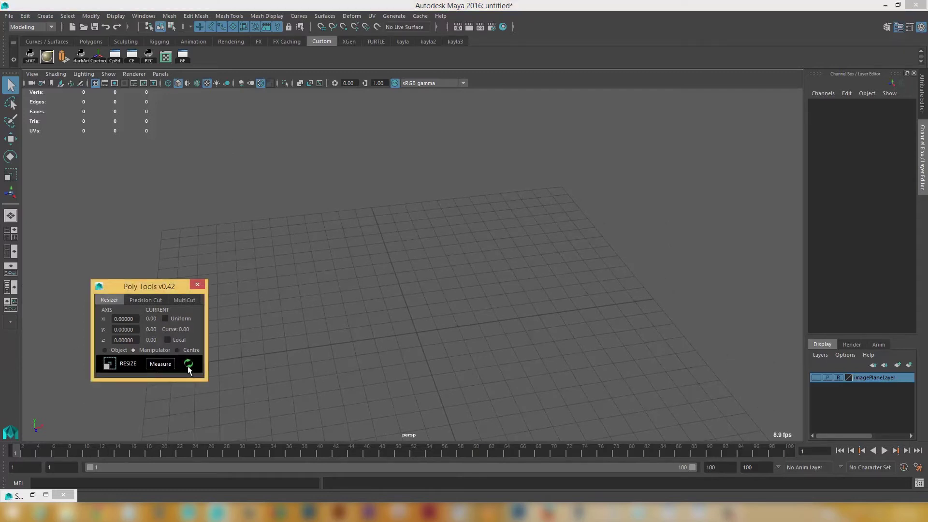
pyautogui.click(189, 366)
pyautogui.click(816, 377)
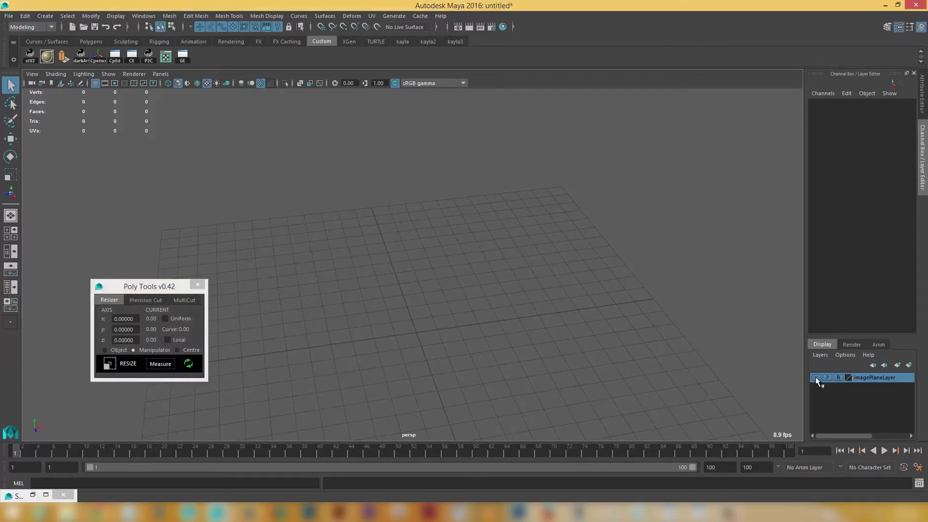
pyautogui.keyDown('alt'); pyautogui.moveTo(362, 320); pyautogui.dragTo(302, 316, button='right'); pyautogui.keyUp('alt')
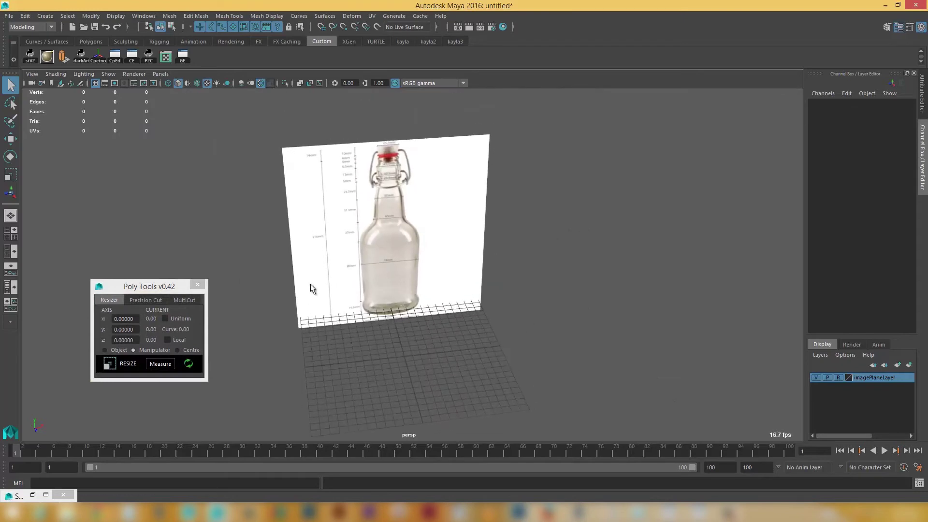
# - Switch to the front view and examine the bottle reference image with its width and height dimensions
pyautogui.press('space')
pyautogui.moveTo(331, 292); pyautogui.dragTo(361, 353)
pyautogui.keyDown('alt'); pyautogui.moveTo(361, 353); pyautogui.dragTo(318, 295, button='right'); pyautogui.keyUp('alt')
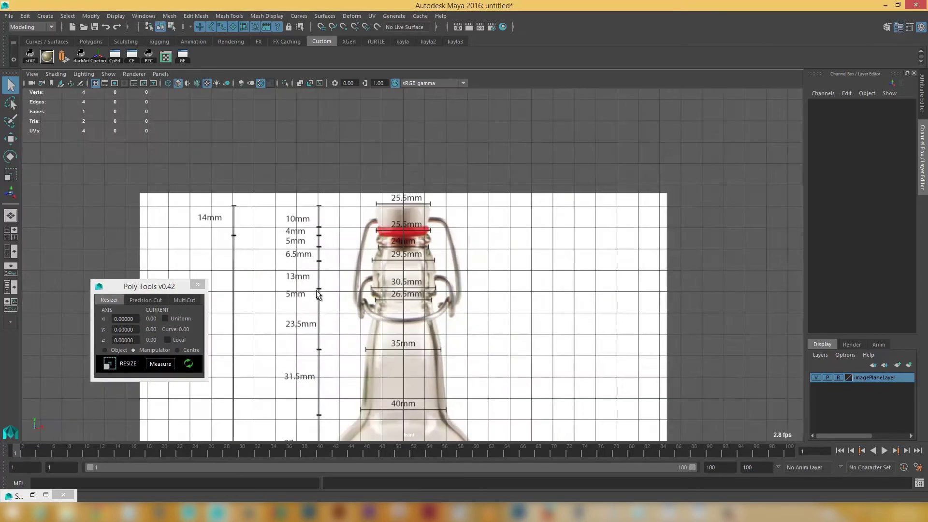
pyautogui.keyDown('alt'); pyautogui.moveTo(317, 330); pyautogui.dragTo(310, 329, button='right'); pyautogui.keyUp('alt')
pyautogui.keyDown('alt'); pyautogui.moveTo(318, 357); pyautogui.dragTo(305, 218, button='middle'); pyautogui.keyUp('alt')
pyautogui.keyDown('alt'); pyautogui.moveTo(360, 312); pyautogui.dragTo(285, 308, button='right'); pyautogui.keyUp('alt')
pyautogui.keyDown('alt'); pyautogui.moveTo(326, 281); pyautogui.dragTo(321, 270, button='middle'); pyautogui.keyUp('alt')
pyautogui.keyDown('alt'); pyautogui.moveTo(321, 270); pyautogui.dragTo(332, 294, button='right'); pyautogui.keyUp('alt')
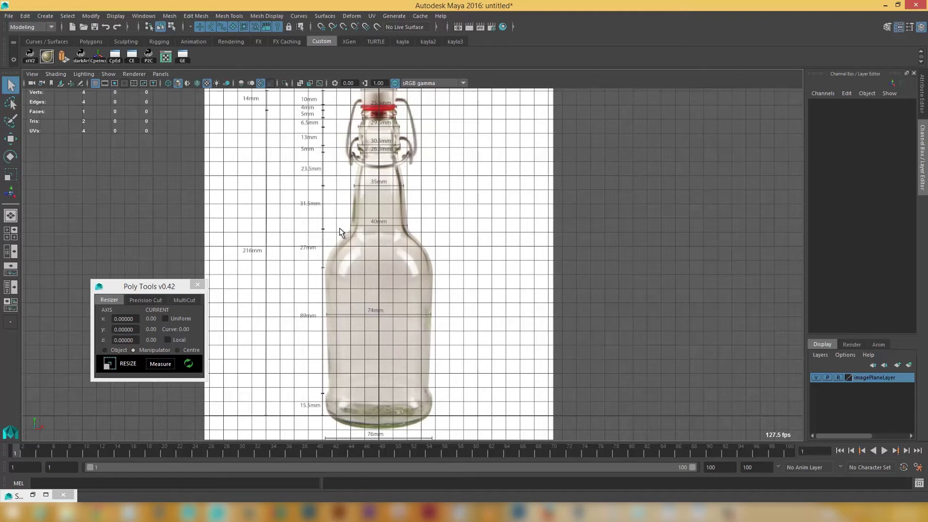
pyautogui.scroll(-2, 339, 232)
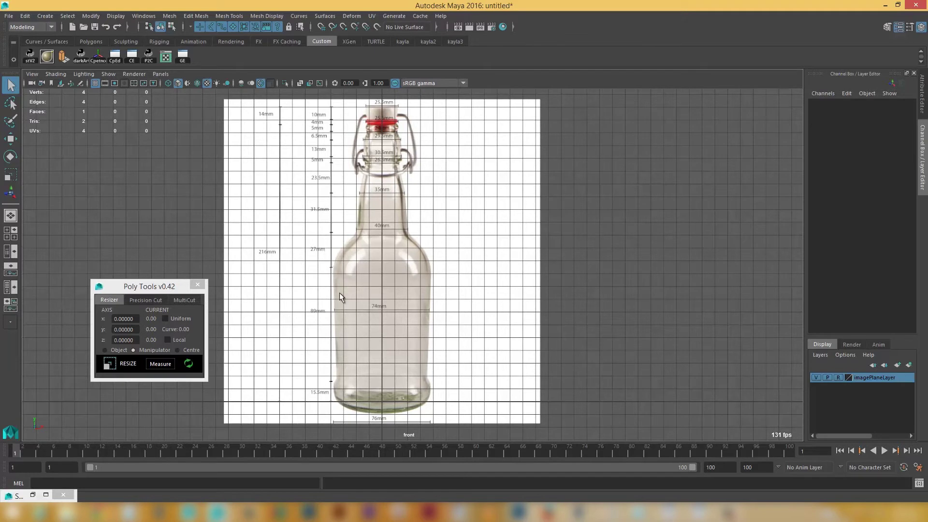
# - Bring up the Precision Cut options and create a polygon cylinder in the perspective view
pyautogui.click(150, 301)
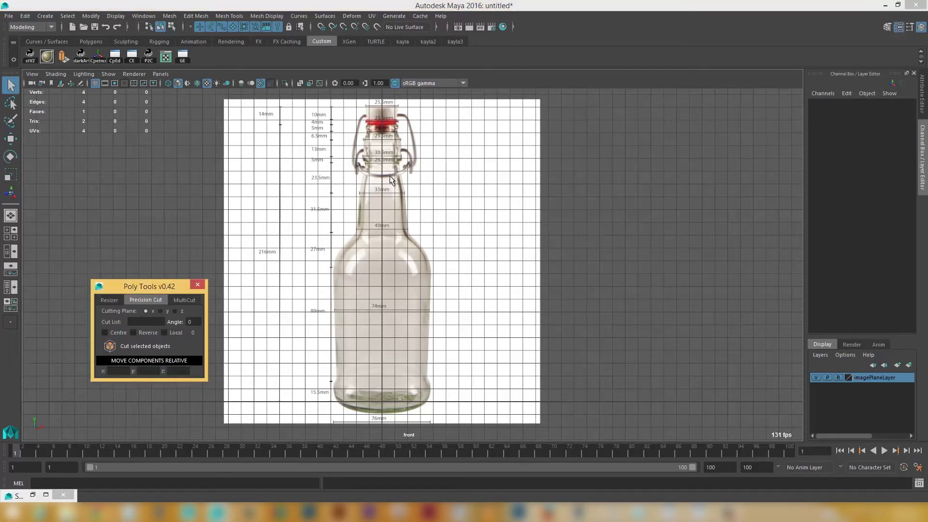
pyautogui.press('space')
pyautogui.moveTo(443, 219); pyautogui.dragTo(443, 209)
pyautogui.keyDown('alt'); pyautogui.moveTo(424, 325); pyautogui.dragTo(376, 313); pyautogui.keyUp('alt')
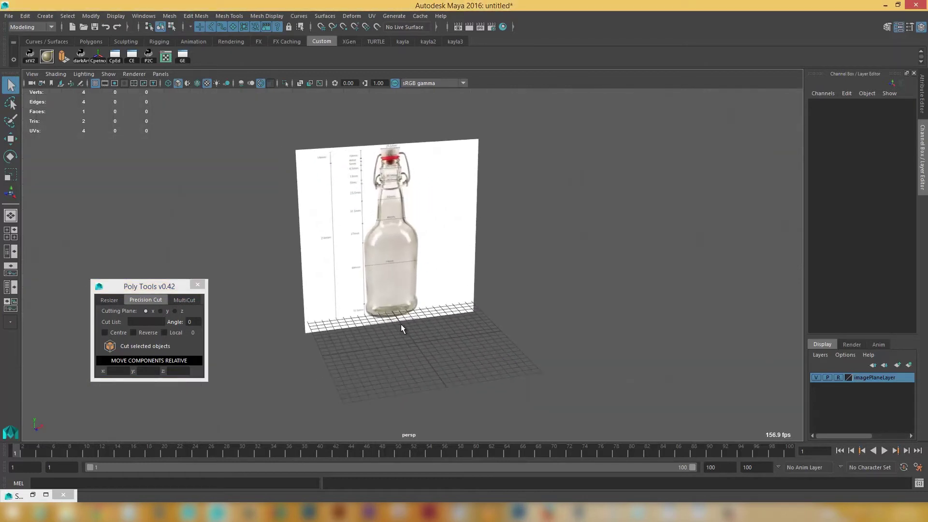
pyautogui.keyDown('shift'); pyautogui.moveTo(401, 327); pyautogui.dragTo(361, 326, button='right'); pyautogui.keyUp('shift')
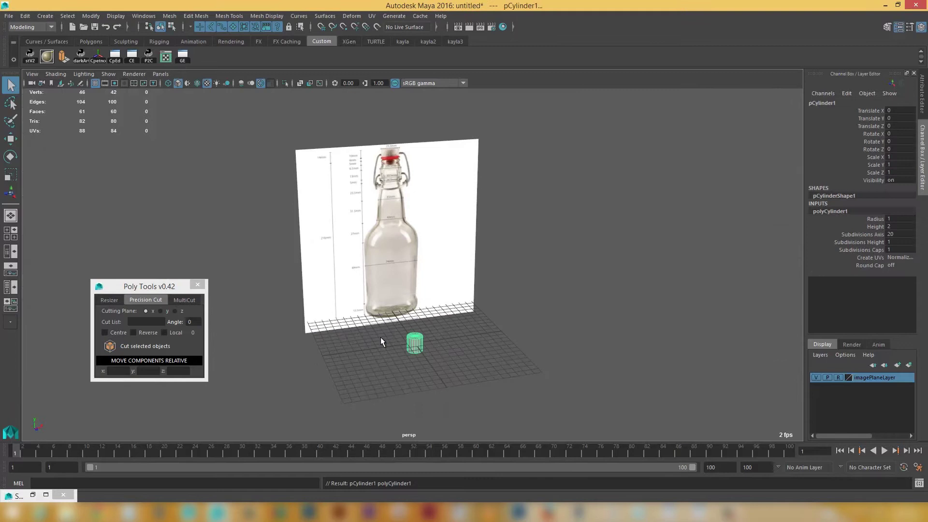
# - Set the cylinder's height to 21.6, matching the 216 mm overall dimension on the bottle reference
pyautogui.keyDown('alt'); pyautogui.moveTo(381, 337); pyautogui.dragTo(355, 274); pyautogui.keyUp('alt')
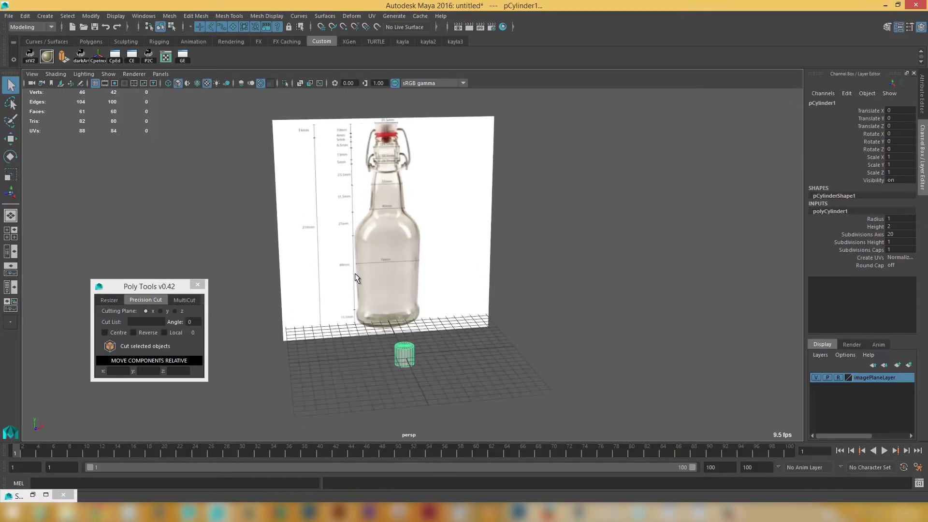
pyautogui.scroll(3, 355, 274)
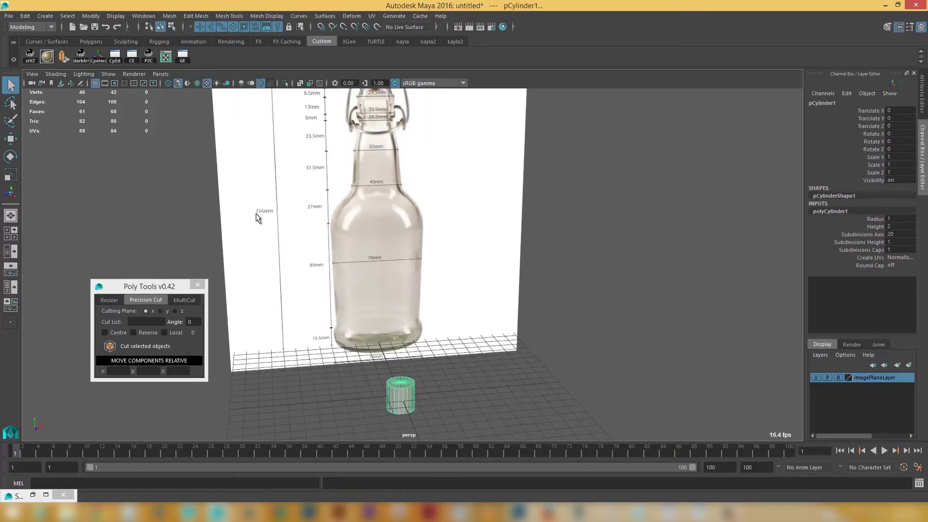
pyautogui.scroll(-3, 352, 330)
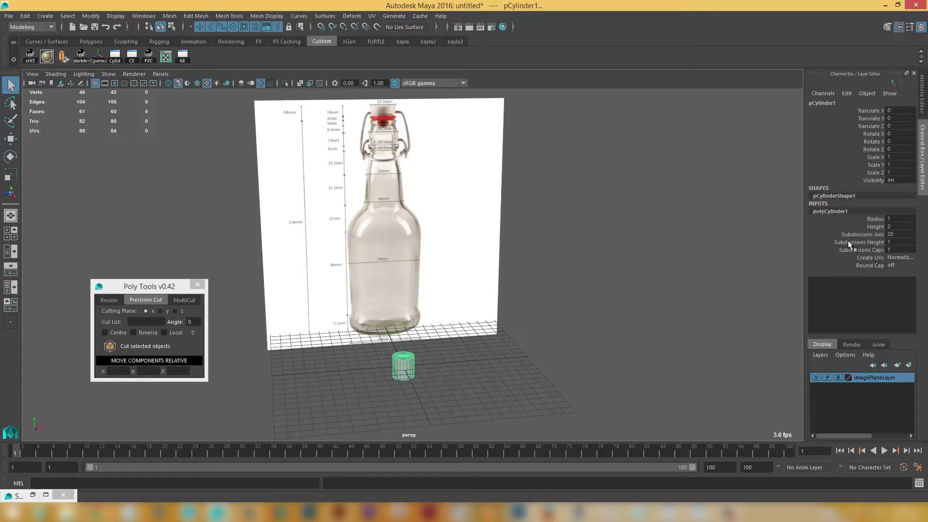
pyautogui.click(900, 219)
pyautogui.press('Tab')
pyautogui.press('Return')
pyautogui.keyDown('alt'); pyautogui.moveTo(619, 198); pyautogui.dragTo(447, 203, button='right'); pyautogui.keyUp('alt')
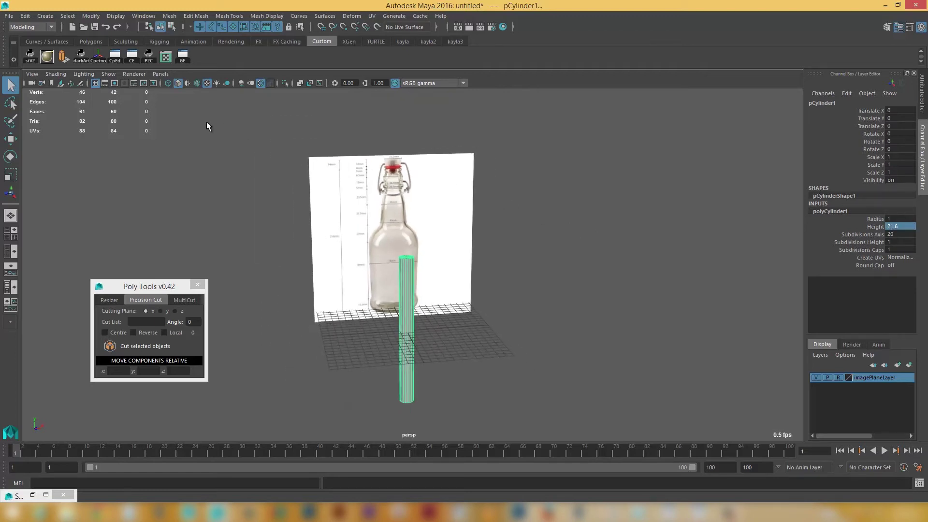
# - Move the cylinder up onto the ground plane with the Dark Arts origin tool, then close the Dark Arts window
pyautogui.click(81, 56)
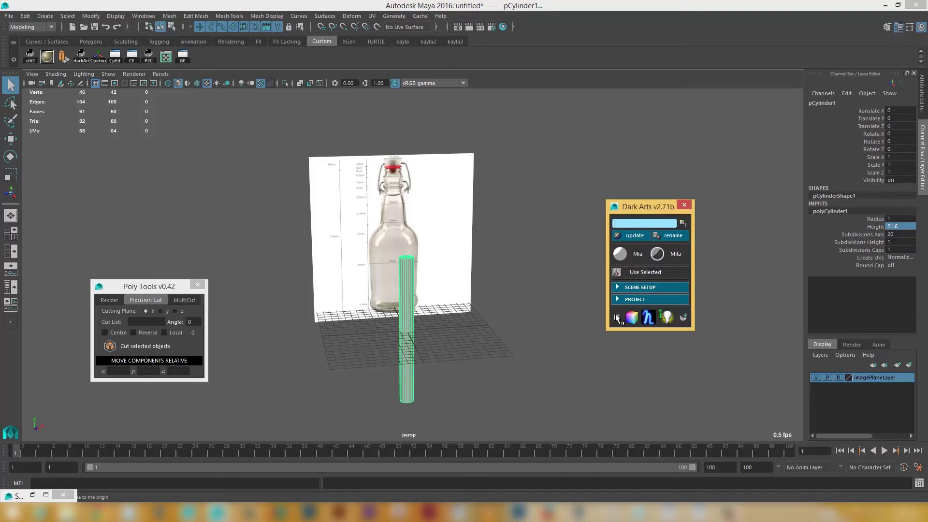
pyautogui.click(616, 317)
pyautogui.moveTo(447, 290)
pyautogui.keyDown('alt'); pyautogui.mouseDown()
pyautogui.moveTo(435, 293)
pyautogui.moveTo(457, 293)
pyautogui.mouseUp(); pyautogui.keyUp('alt')
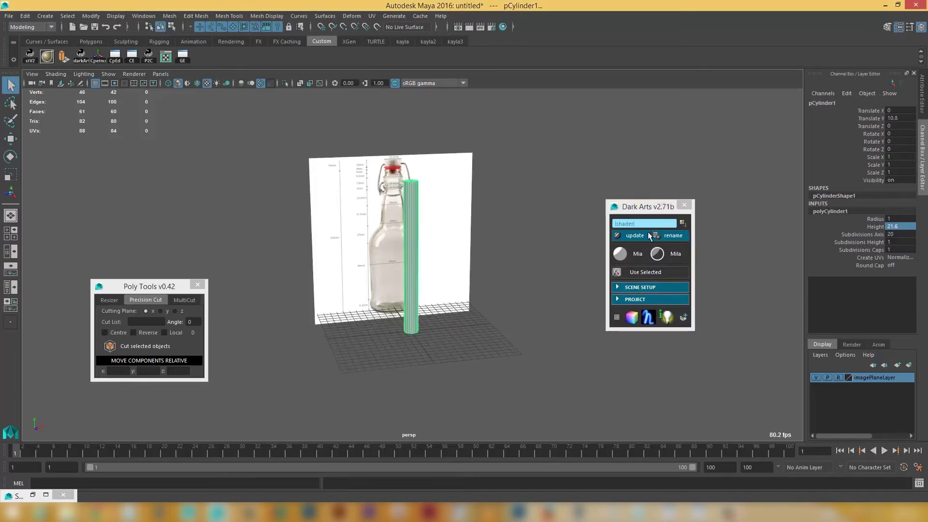
pyautogui.click(684, 208)
pyautogui.keyDown('alt'); pyautogui.moveTo(366, 216); pyautogui.dragTo(429, 288, button='right'); pyautogui.keyUp('alt')
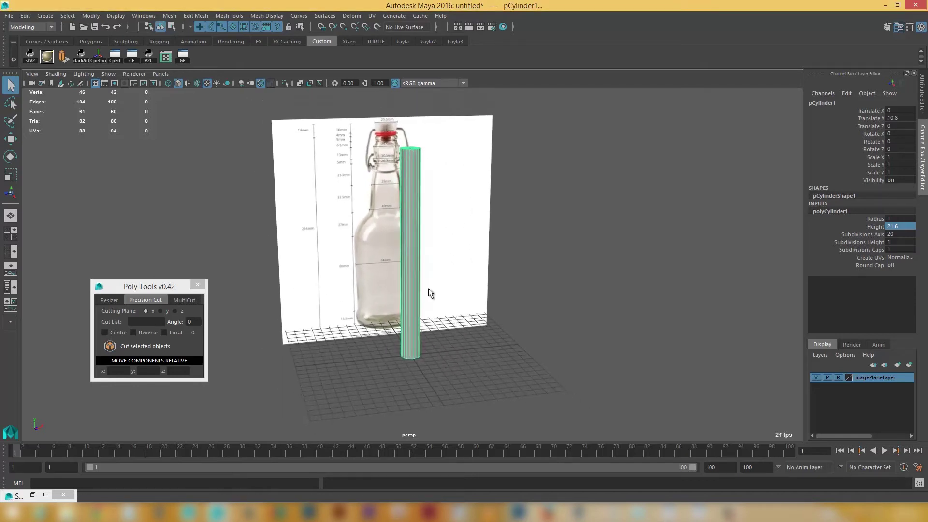
pyautogui.keyDown('alt'); pyautogui.moveTo(428, 289); pyautogui.dragTo(439, 309, button='middle'); pyautogui.keyUp('alt')
pyautogui.keyDown('alt'); pyautogui.moveTo(437, 308); pyautogui.dragTo(430, 305); pyautogui.keyUp('alt')
# - Hide the viewport grid so the base width dimension on the bottle reference is clear
pyautogui.click(408, 262)
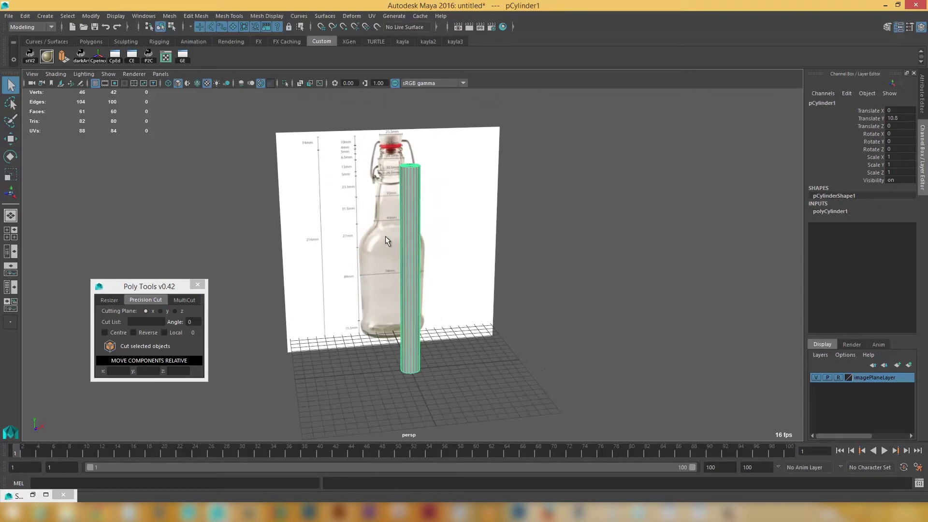
pyautogui.keyDown('alt'); pyautogui.moveTo(385, 236); pyautogui.dragTo(487, 399, button='right'); pyautogui.keyUp('alt')
pyautogui.keyDown('alt'); pyautogui.moveTo(460, 369); pyautogui.dragTo(475, 289, button='middle'); pyautogui.keyUp('alt')
pyautogui.keyDown('alt'); pyautogui.moveTo(417, 305); pyautogui.dragTo(410, 286); pyautogui.keyUp('alt')
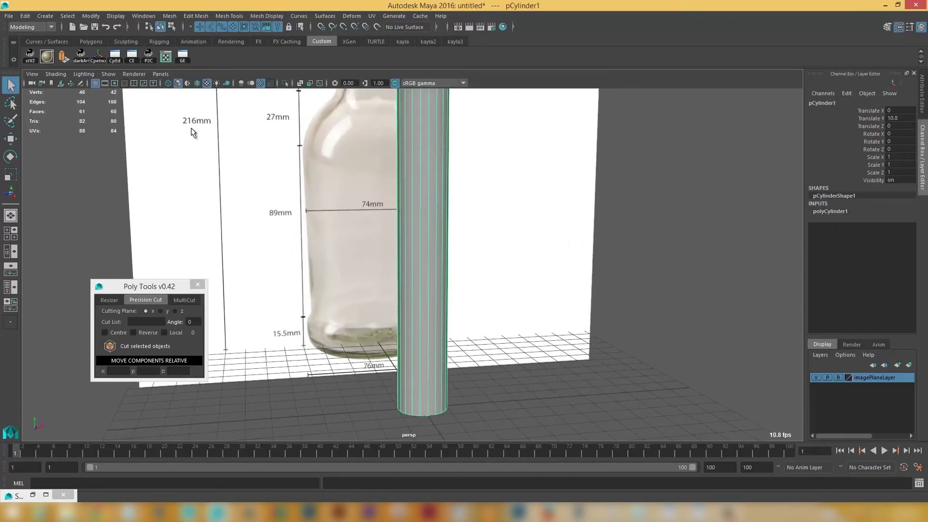
pyautogui.click(97, 83)
pyautogui.keyDown('alt'); pyautogui.moveTo(207, 201); pyautogui.dragTo(370, 339); pyautogui.keyUp('alt')
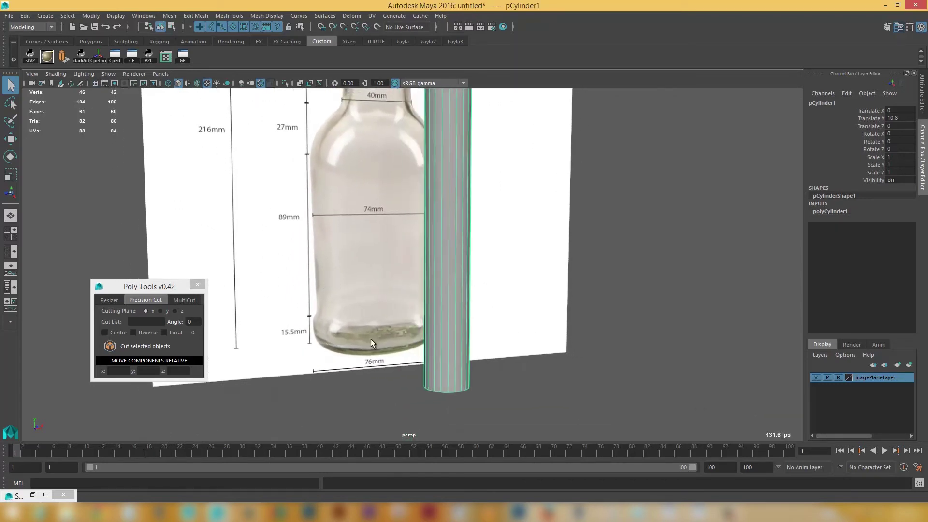
pyautogui.keyDown('alt'); pyautogui.moveTo(520, 363); pyautogui.dragTo(567, 319); pyautogui.keyUp('alt')
# - Set the cylinder's radius to 3.8, half of the bottle's 76 mm base width
pyautogui.click(831, 212)
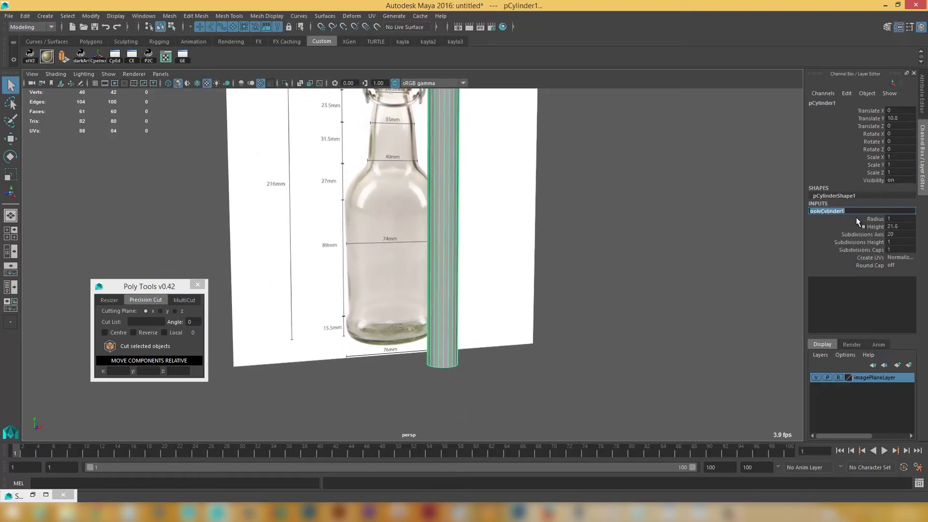
pyautogui.click(901, 219)
pyautogui.write('1')
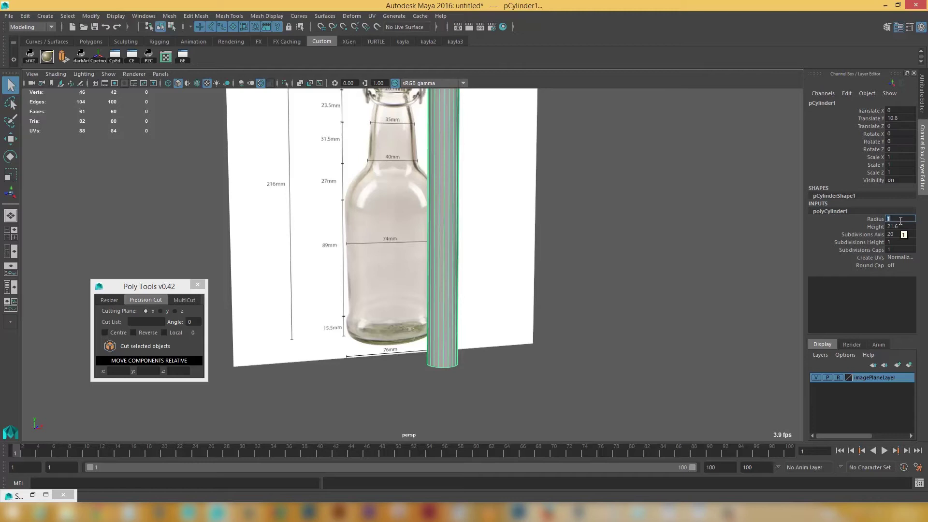
pyautogui.write('3.8')
pyautogui.press('Return')
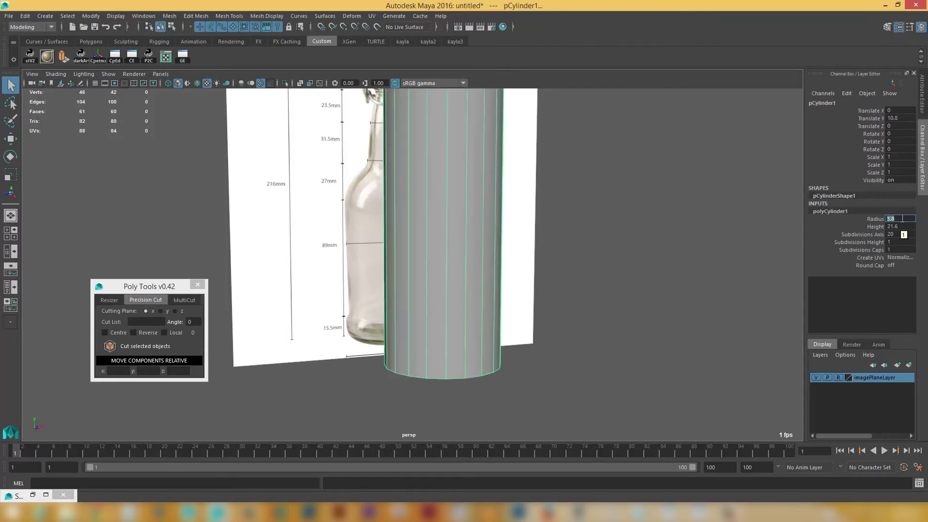
pyautogui.keyDown('alt'); pyautogui.moveTo(564, 315); pyautogui.dragTo(534, 132, button='right'); pyautogui.keyUp('alt')
# - Switch to the front view and turn on X-ray shading to see the bottle through the cylinder
pyautogui.press('space')
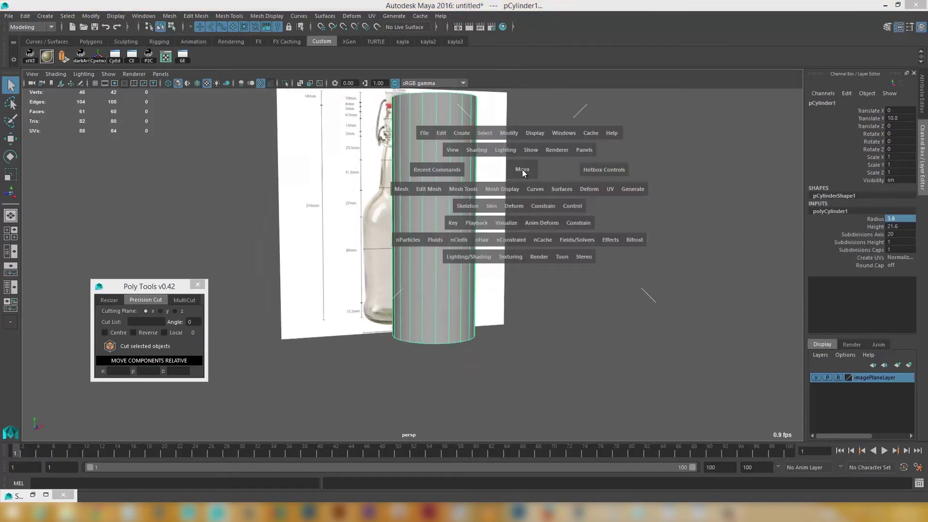
pyautogui.moveTo(524, 187); pyautogui.dragTo(517, 220)
pyautogui.hotkey('alt', 'x')
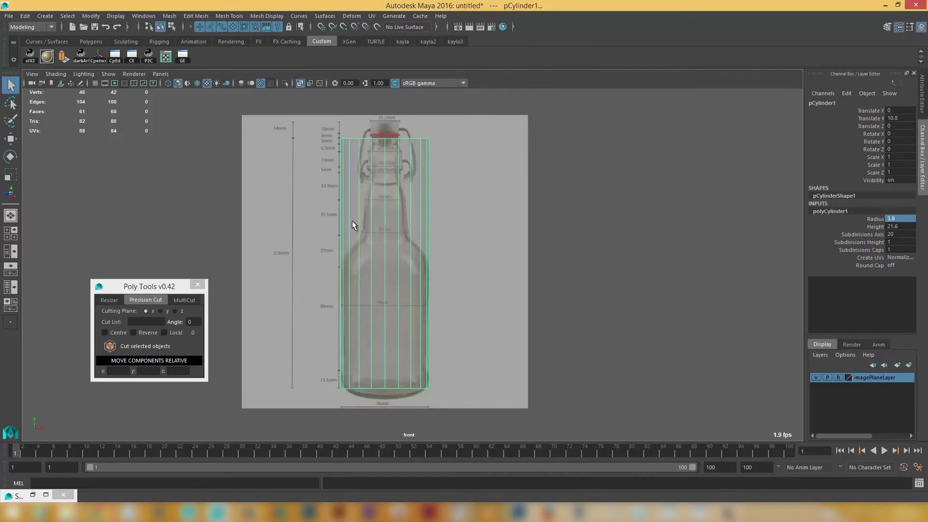
pyautogui.hotkey('alt', 'x')
pyautogui.hotkey('alt', 'x')
# - Examine the section height dimensions along the bottle reference against the cylinder, from the base to the neck
pyautogui.keyDown('alt'); pyautogui.moveTo(339, 258); pyautogui.dragTo(465, 342, button='right'); pyautogui.keyUp('alt')
pyautogui.scroll(-4, 491, 350)
pyautogui.keyDown('alt'); pyautogui.moveTo(427, 364); pyautogui.dragTo(435, 372, button='middle'); pyautogui.keyUp('alt')
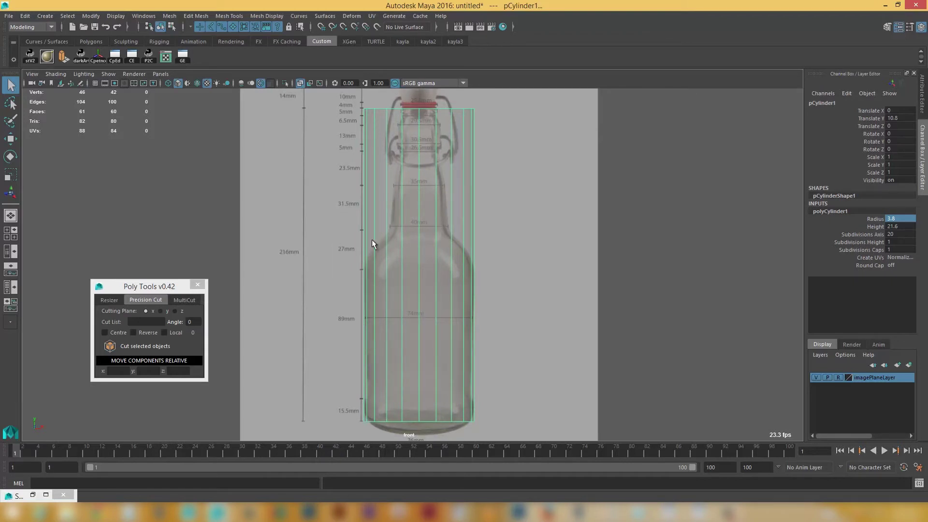
pyautogui.scroll(3, 373, 239)
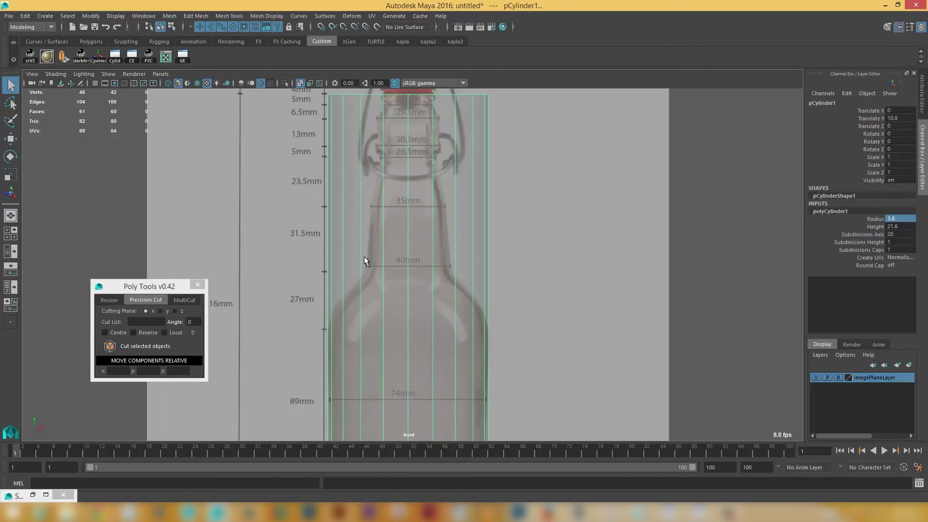
pyautogui.keyDown('alt'); pyautogui.moveTo(363, 198); pyautogui.dragTo(352, 225, button='middle'); pyautogui.keyUp('alt')
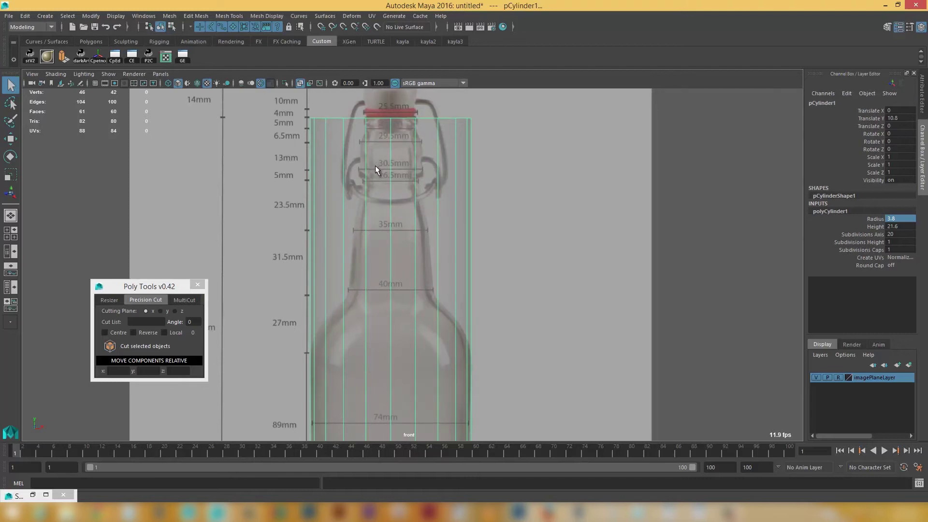
pyautogui.keyDown('alt'); pyautogui.moveTo(390, 380); pyautogui.dragTo(358, 357, button='right'); pyautogui.keyUp('alt')
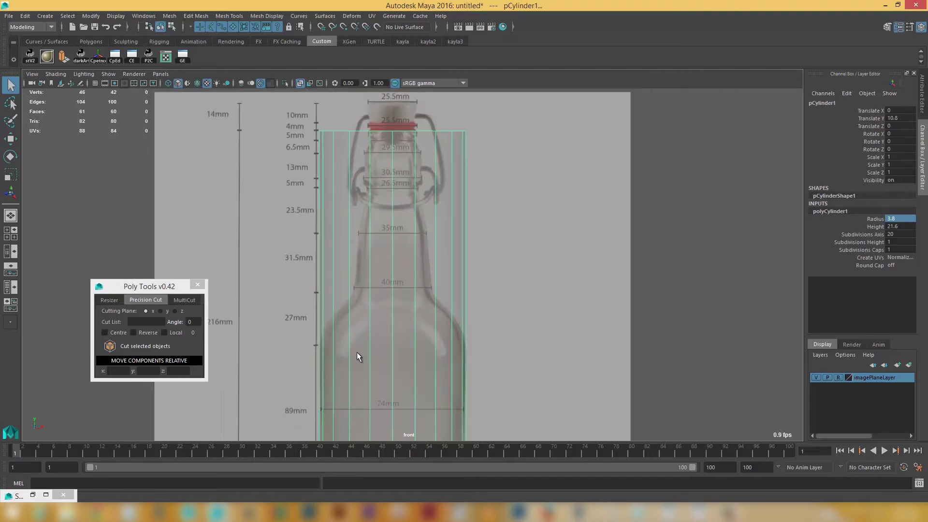
pyautogui.keyDown('alt'); pyautogui.moveTo(381, 435); pyautogui.dragTo(398, 332, button='middle'); pyautogui.keyUp('alt')
pyautogui.keyDown('alt'); pyautogui.moveTo(397, 332); pyautogui.dragTo(316, 246, button='right'); pyautogui.keyUp('alt')
pyautogui.scroll(-3, 316, 248)
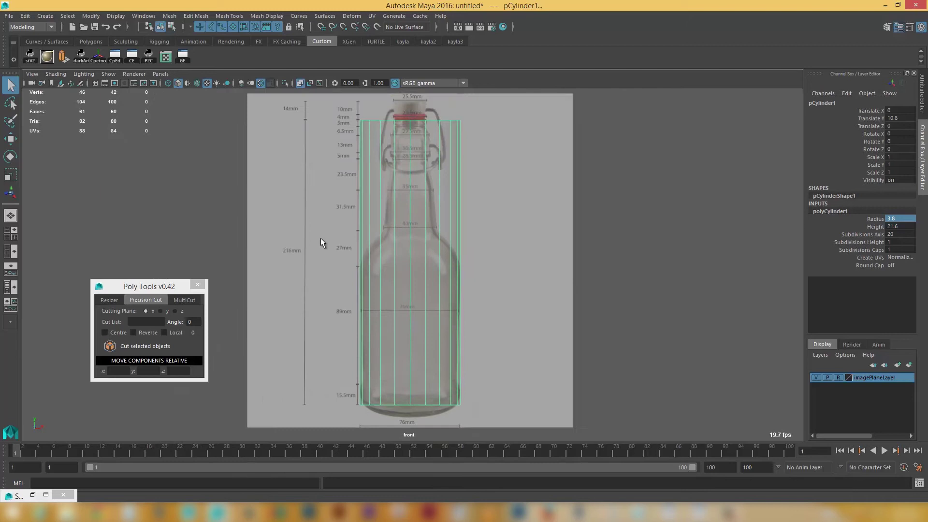
# - Enter the Precision Cut list 1.55,8.9,2.7,3.15,2.35,0.5,1.3,0.65,0.5 from the bottle's section heights
pyautogui.click(147, 319)
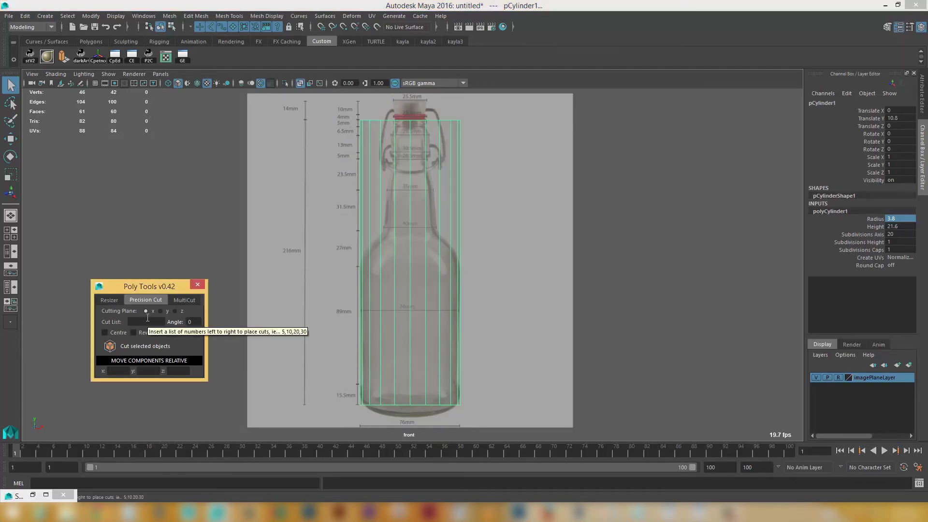
pyautogui.write('1.55')
pyautogui.write(',8.9,2.7,')
pyautogui.write('3.15,')
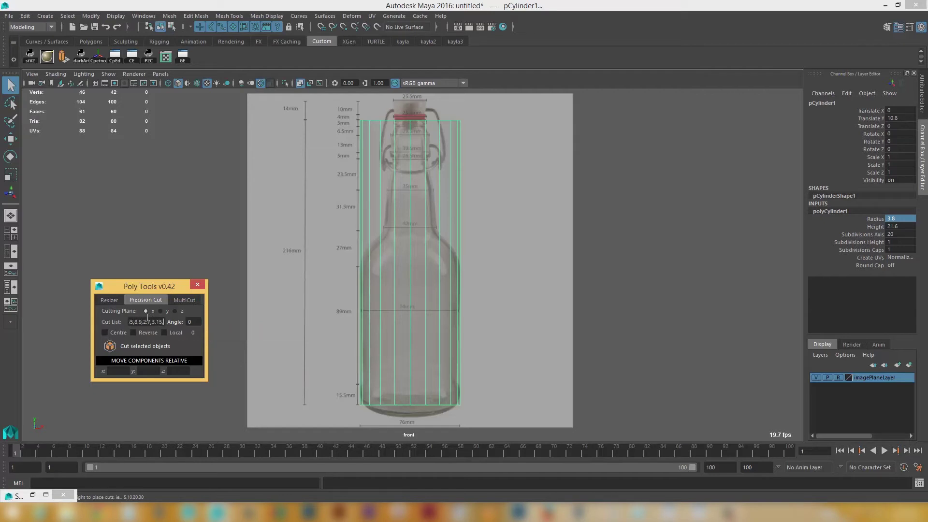
pyautogui.write('2.35')
pyautogui.write(',0.5,')
pyautogui.write('1.3')
pyautogui.write(',0.65,')
pyautogui.write('0.5')
pyautogui.press('Return')
# - Set the cutting plane to Y and cut the selected cylinder at the listed distances
pyautogui.click(143, 346)
pyautogui.click(390, 326)
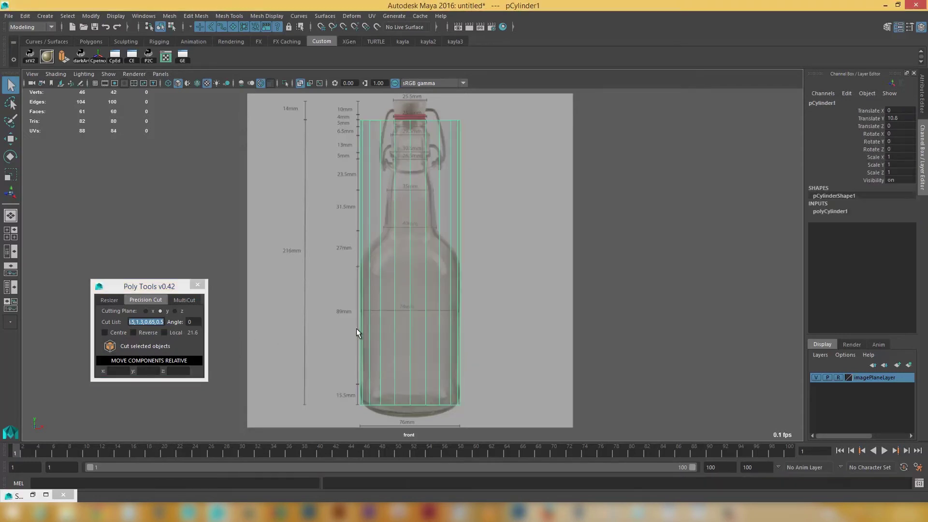
pyautogui.doubleClick(828, 211)
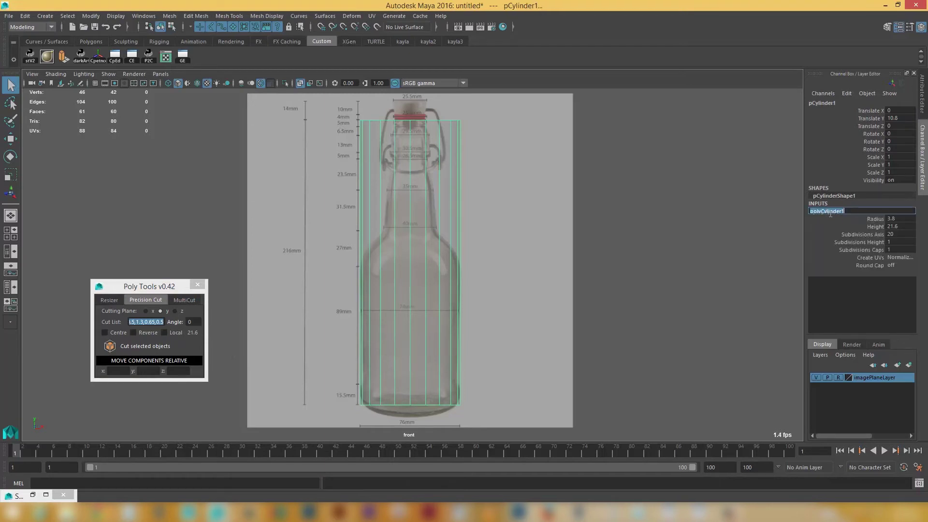
pyautogui.click(430, 254)
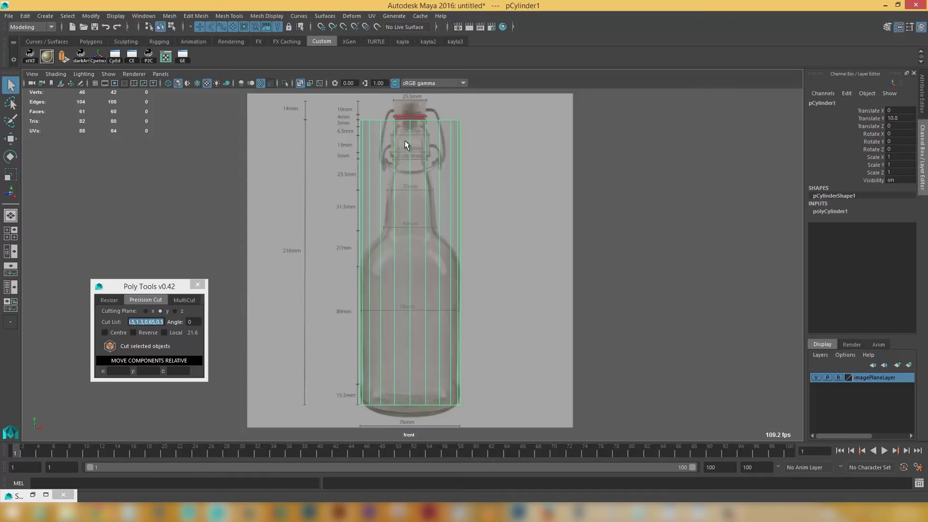
pyautogui.click(152, 346)
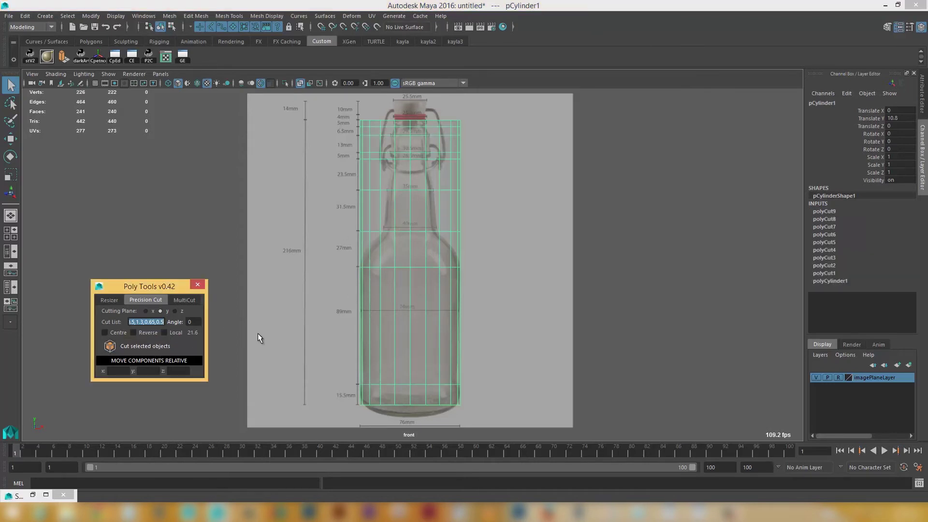
# - Inspect the new horizontal cuts against the height marks on the bottle reference, along the neck, shoulder and base
pyautogui.keyDown('alt'); pyautogui.moveTo(314, 248); pyautogui.dragTo(439, 460, button='right'); pyautogui.keyUp('alt')
pyautogui.keyDown('alt'); pyautogui.moveTo(277, 281); pyautogui.dragTo(335, 327, button='middle'); pyautogui.keyUp('alt')
pyautogui.keyDown('alt'); pyautogui.moveTo(335, 326); pyautogui.dragTo(374, 418, button='right'); pyautogui.keyUp('alt')
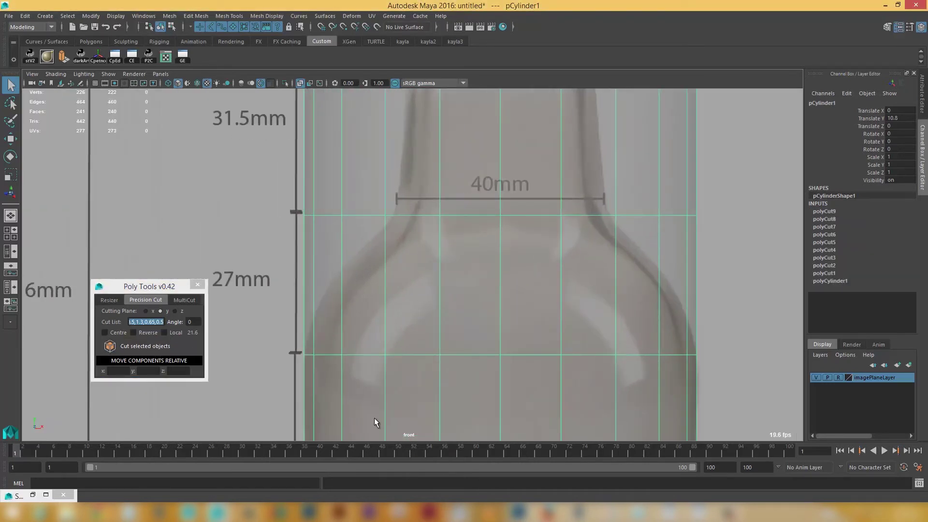
pyautogui.keyDown('alt'); pyautogui.moveTo(338, 340); pyautogui.dragTo(351, 516, button='middle'); pyautogui.keyUp('alt')
pyautogui.keyDown('alt'); pyautogui.moveTo(323, 249); pyautogui.dragTo(326, 322, button='middle'); pyautogui.keyUp('alt')
pyautogui.keyDown('alt'); pyautogui.moveTo(316, 149); pyautogui.dragTo(307, 271, button='middle'); pyautogui.keyUp('alt')
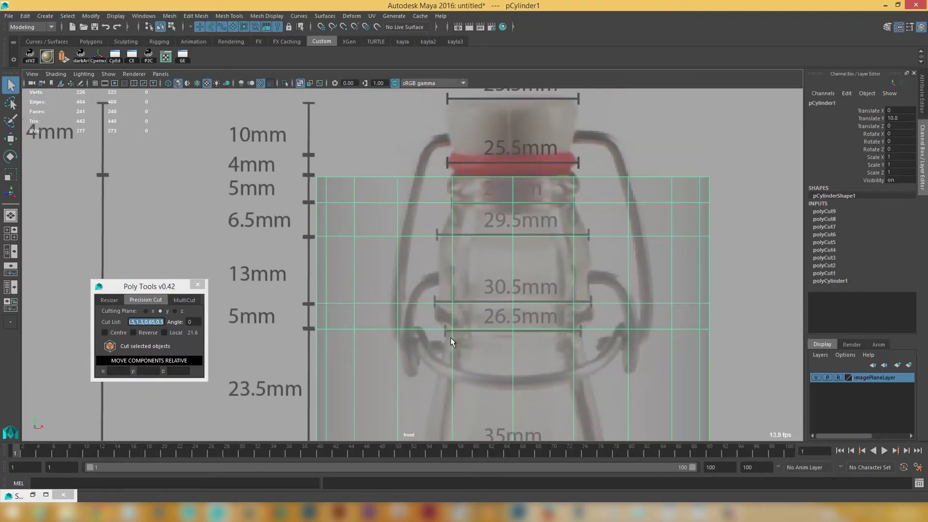
pyautogui.scroll(-5, 443, 385)
pyautogui.scroll(6, 374, 372)
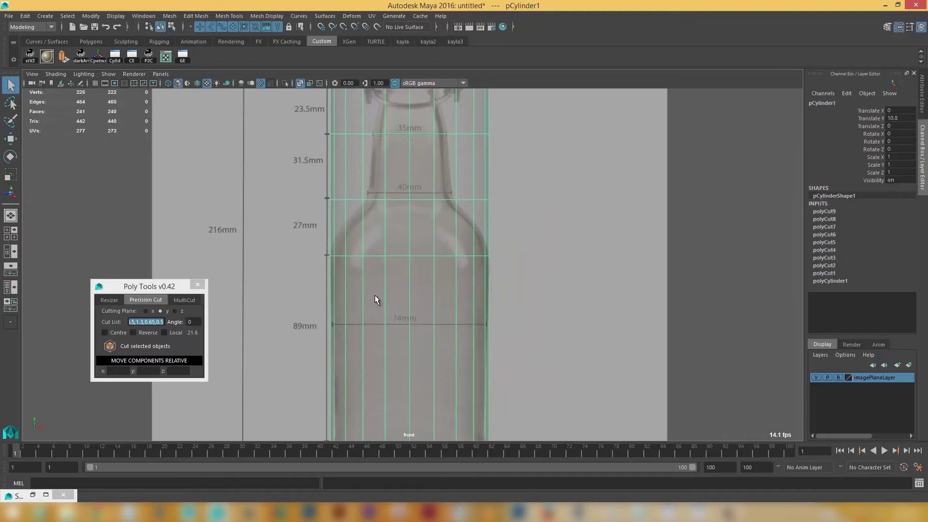
pyautogui.scroll(-5, 376, 300)
pyautogui.scroll(5, 349, 315)
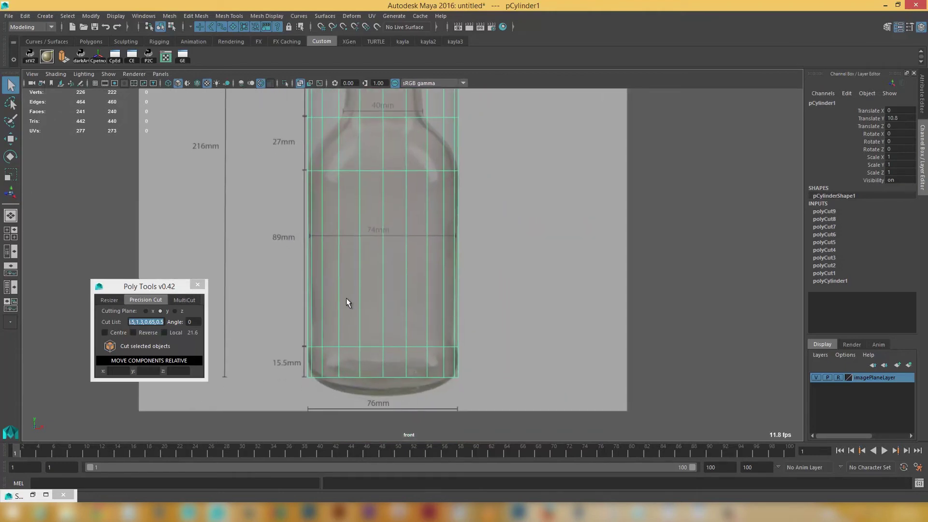
pyautogui.scroll(-3, 343, 213)
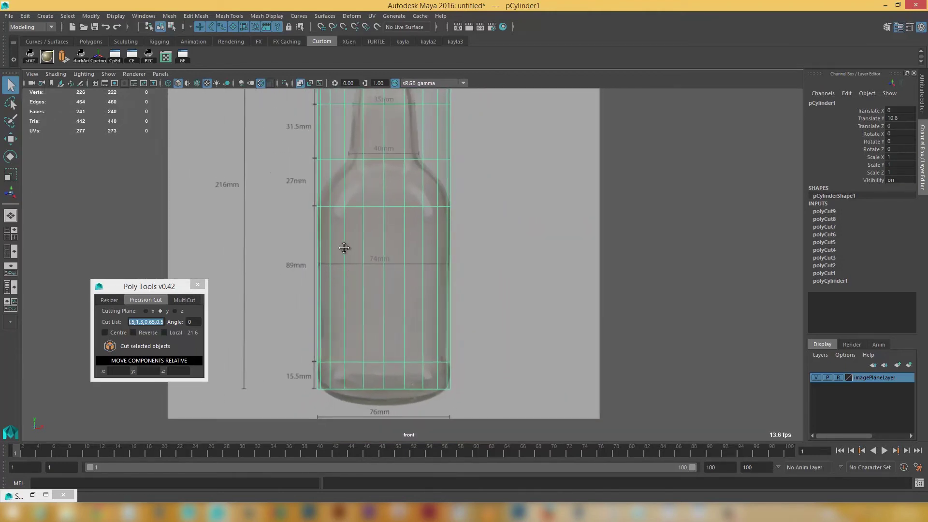
pyautogui.scroll(2, 331, 256)
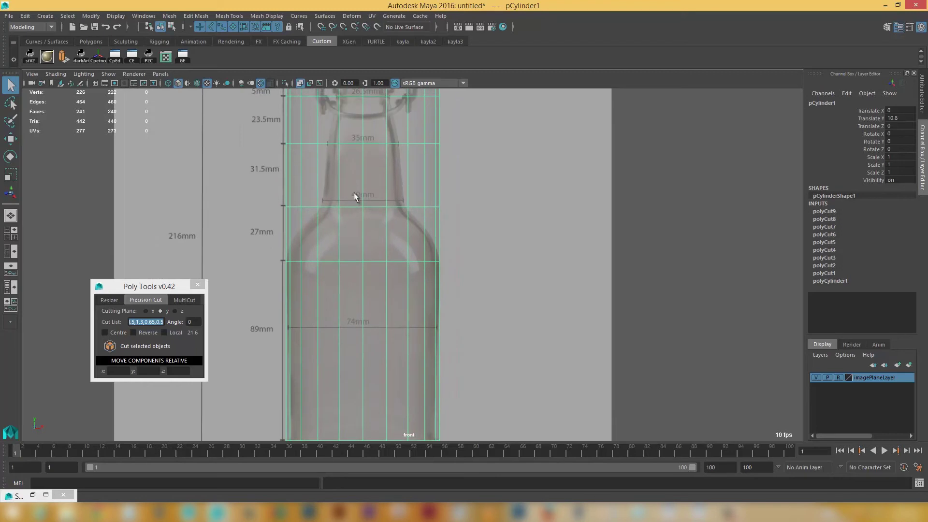
# - Resize the face ring of the bottle's 89 mm body section to 7.4 in X and Z about its centre
pyautogui.scroll(-1, 340, 304)
pyautogui.keyDown('alt'); pyautogui.moveTo(347, 334); pyautogui.dragTo(356, 248, button='middle'); pyautogui.keyUp('alt')
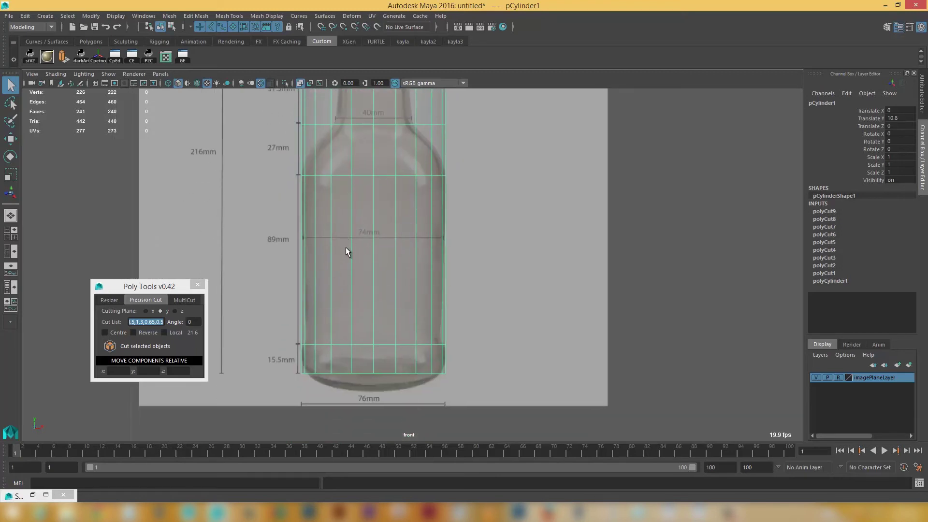
pyautogui.moveTo(346, 235); pyautogui.dragTo(347, 264, button='right')
pyautogui.click(341, 258)
pyautogui.keyDown('shift'); pyautogui.doubleClick(358, 259); pyautogui.keyUp('shift')
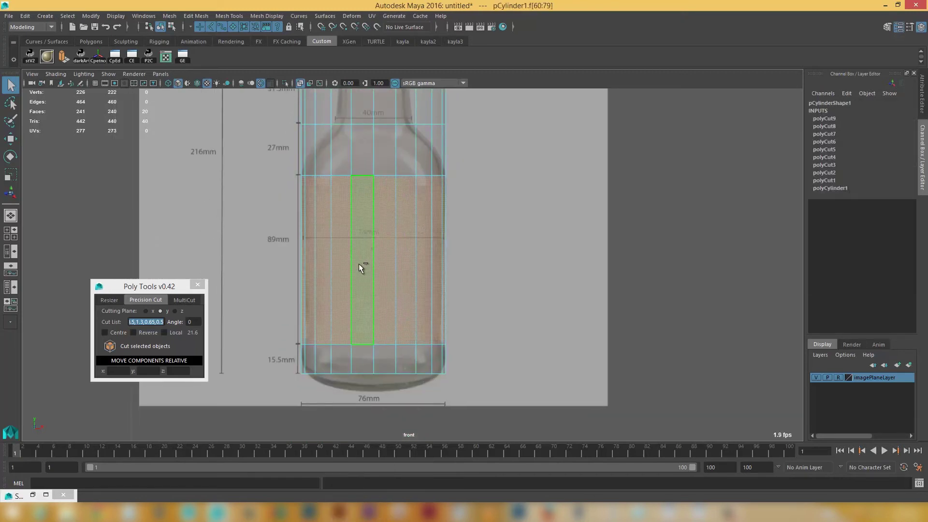
pyautogui.click(109, 300)
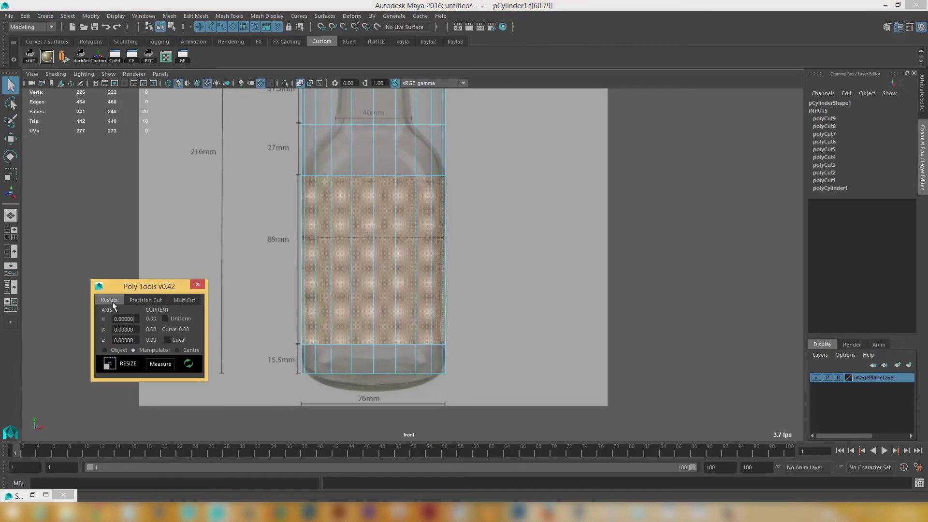
pyautogui.click(188, 362)
pyautogui.doubleClick(134, 319)
pyautogui.write('74')
pyautogui.press('Tab')
pyautogui.hotkey('shift', 'Tab')
pyautogui.write('7.4')
pyautogui.click(190, 349)
pyautogui.click(125, 370)
# - Resize the edge loop at the base of the neck, beside the 40 mm mark, to 4 in X and Z
pyautogui.scroll(3, 329, 309)
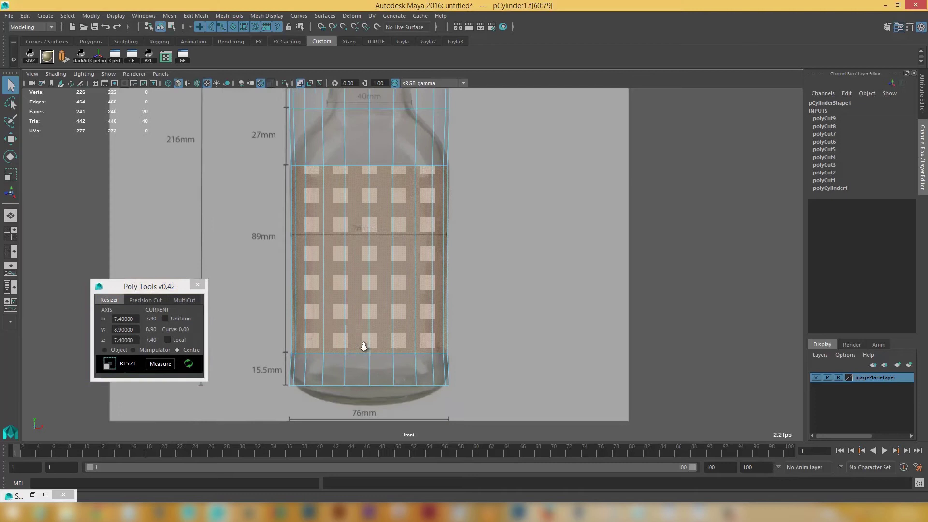
pyautogui.keyDown('alt'); pyautogui.moveTo(287, 197); pyautogui.dragTo(283, 356, button='middle'); pyautogui.keyUp('alt')
pyautogui.scroll(2, 291, 330)
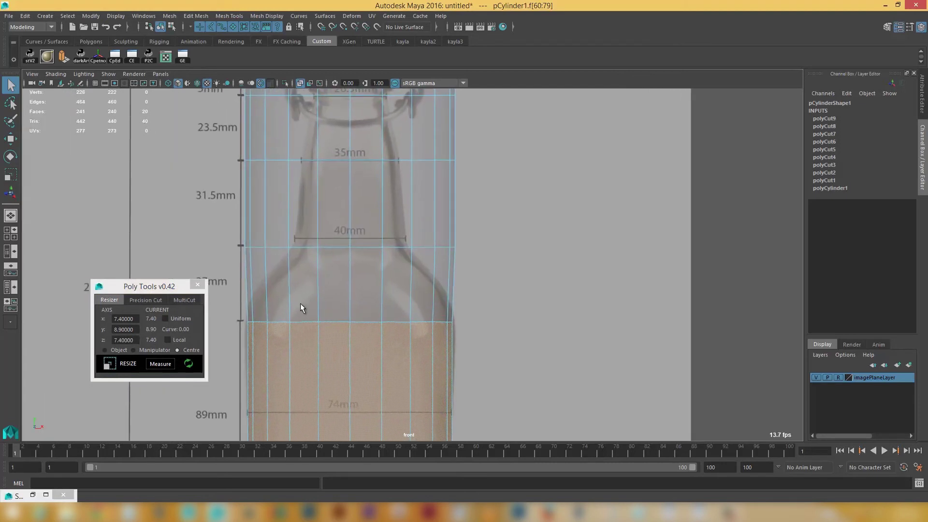
pyautogui.keyDown('alt'); pyautogui.moveTo(306, 261); pyautogui.dragTo(330, 257, button='middle'); pyautogui.keyUp('alt')
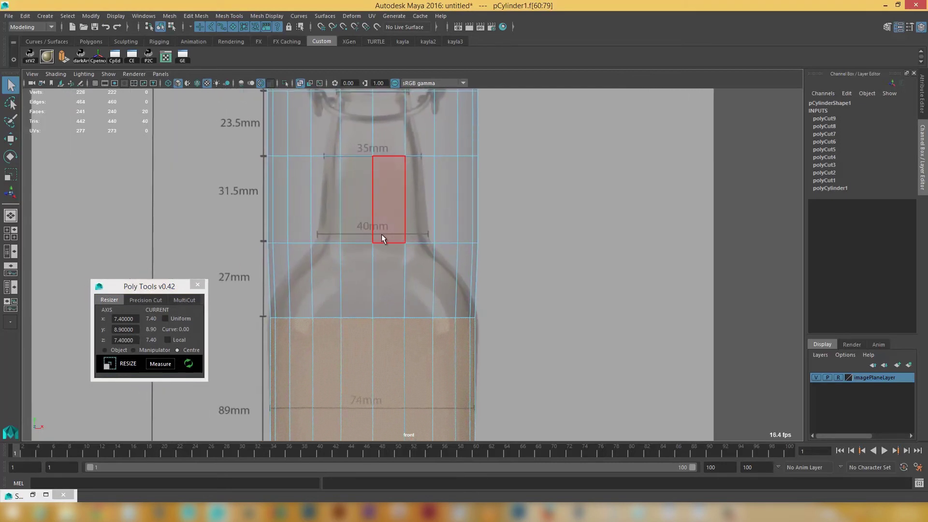
pyautogui.moveTo(353, 232); pyautogui.dragTo(352, 204, button='right')
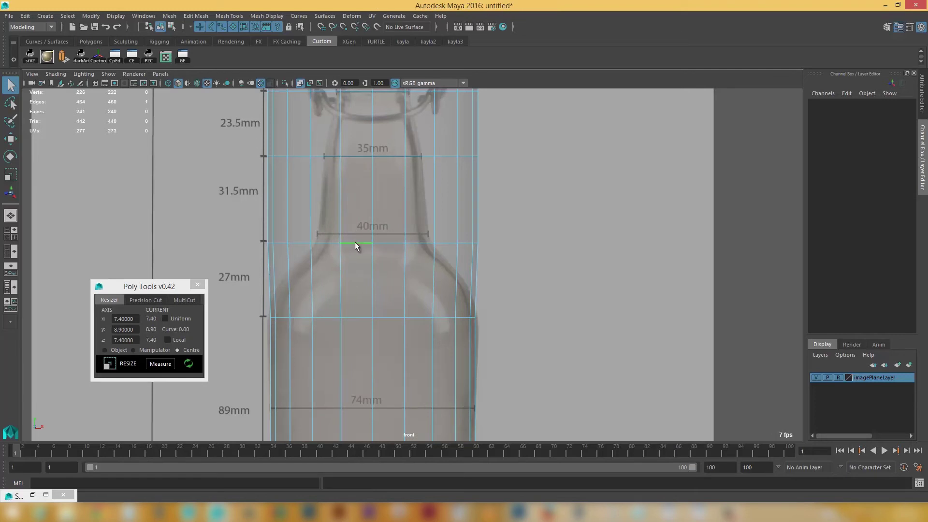
pyautogui.doubleClick(355, 242)
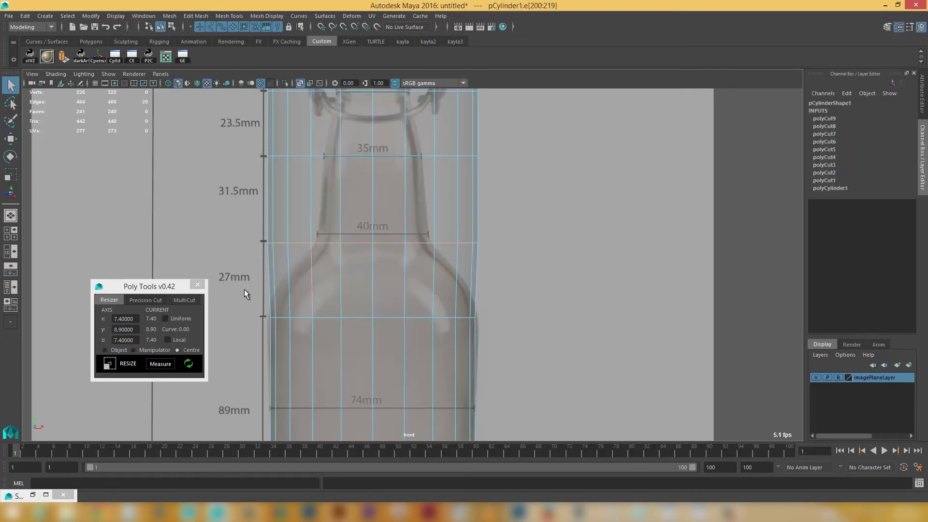
pyautogui.moveTo(134, 319); pyautogui.dragTo(72, 326)
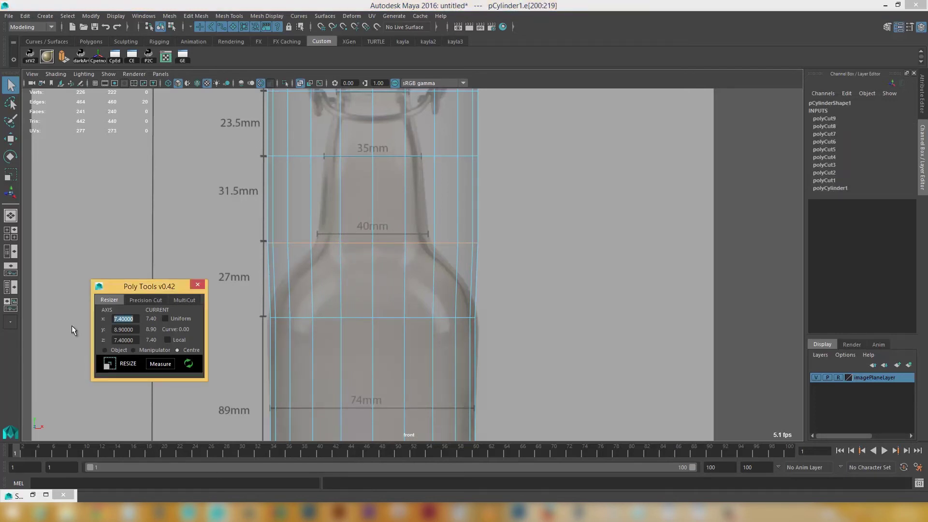
pyautogui.write('4')
pyautogui.press('Tab')
pyautogui.press('Tab')
pyautogui.write('4')
pyautogui.click(127, 365)
# - Resize the neck edge loop at the 35 mm width mark to 3.5 in X and Z
pyautogui.scroll(2, 335, 205)
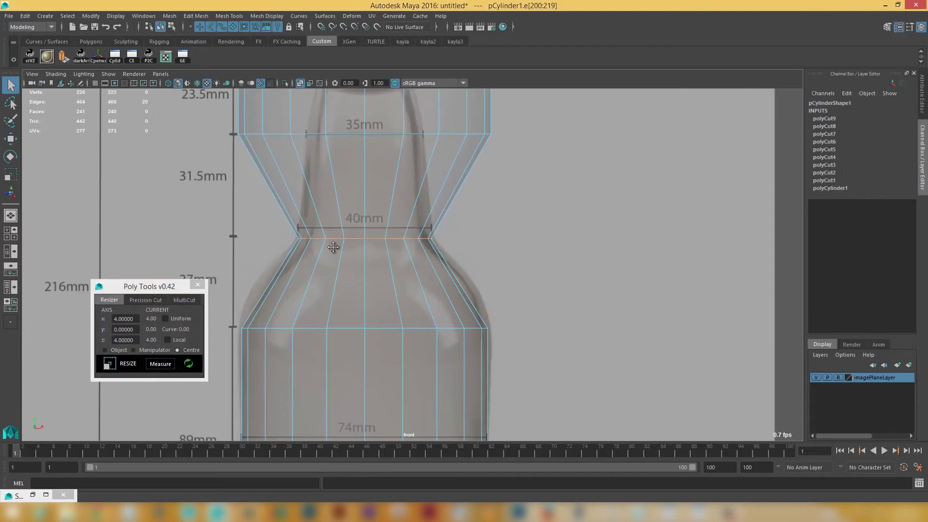
pyautogui.keyDown('alt'); pyautogui.moveTo(333, 247); pyautogui.dragTo(340, 389, button='middle'); pyautogui.keyUp('alt')
pyautogui.keyDown('alt'); pyautogui.moveTo(344, 231); pyautogui.dragTo(360, 198, button='middle'); pyautogui.keyUp('alt')
pyautogui.click(367, 242)
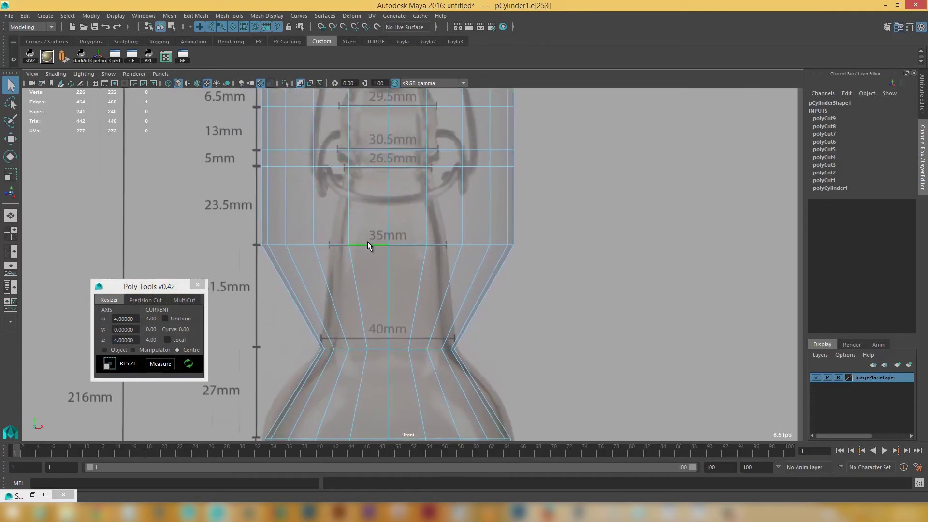
pyautogui.doubleClick(367, 245)
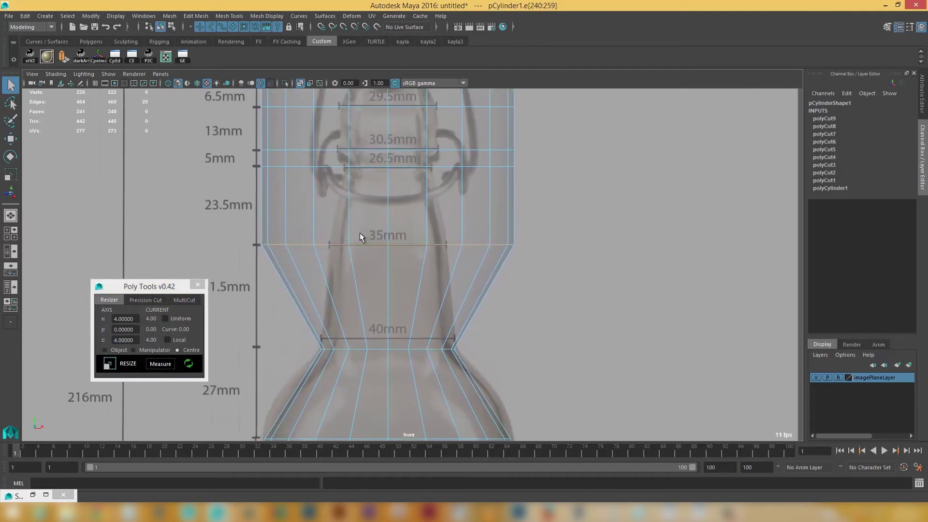
pyautogui.click(124, 319)
pyautogui.write('3.5')
pyautogui.press('Tab')
pyautogui.press('Tab')
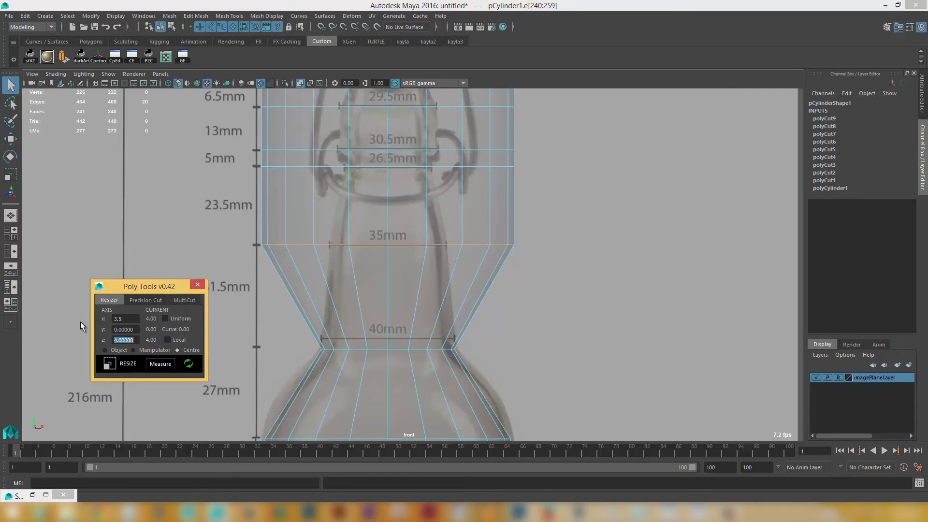
pyautogui.write('3.5')
pyautogui.click(128, 364)
# - Resize the upper-neck edge loop at the 26.5 mm width mark to 2.65 in X and Z
pyautogui.keyDown('alt'); pyautogui.moveTo(374, 170); pyautogui.dragTo(356, 248, button='middle'); pyautogui.keyUp('alt')
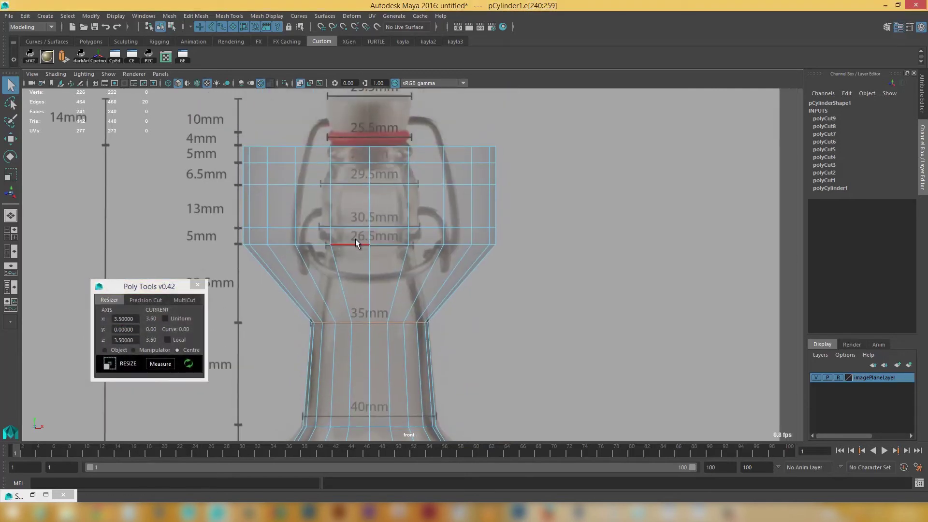
pyautogui.doubleClick(356, 245)
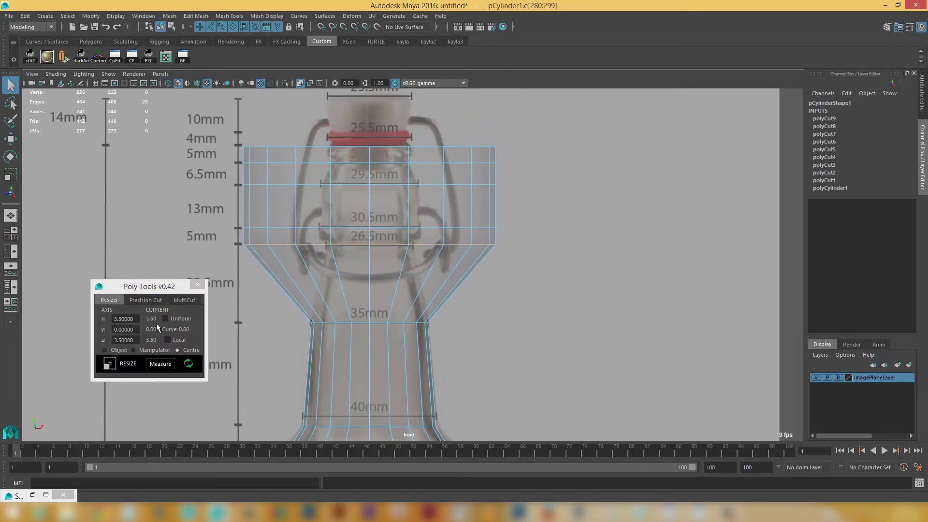
pyautogui.doubleClick(123, 318)
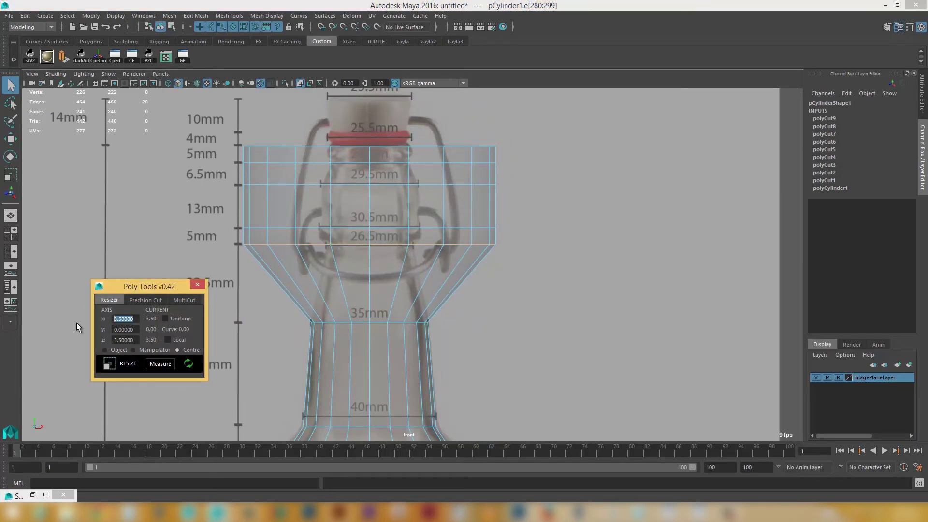
pyautogui.write('2.65')
pyautogui.press('Tab')
pyautogui.press('Tab')
pyautogui.write('2.65')
pyautogui.click(127, 364)
# - Resize the collar edge loop at the 30.5 mm width mark to 3.05 in X and Z
pyautogui.scroll(2, 361, 244)
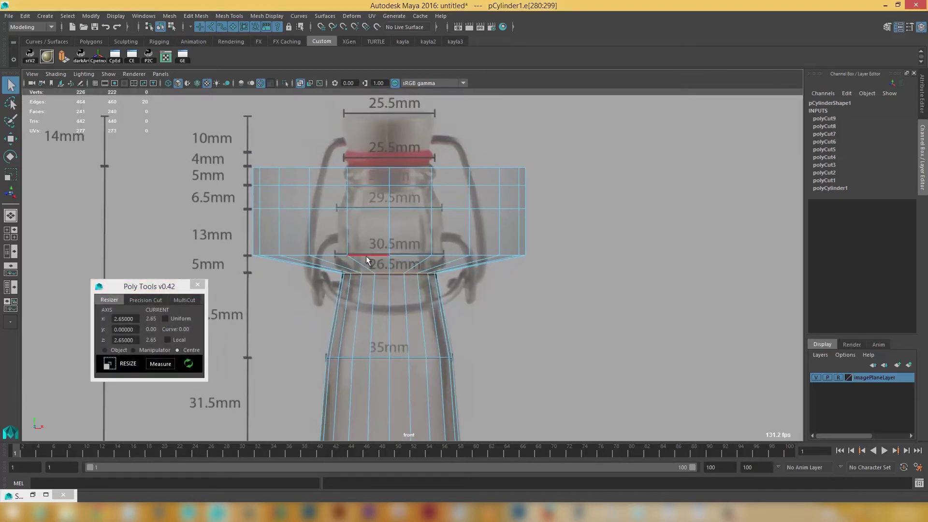
pyautogui.doubleClick(367, 253)
pyautogui.click(142, 329)
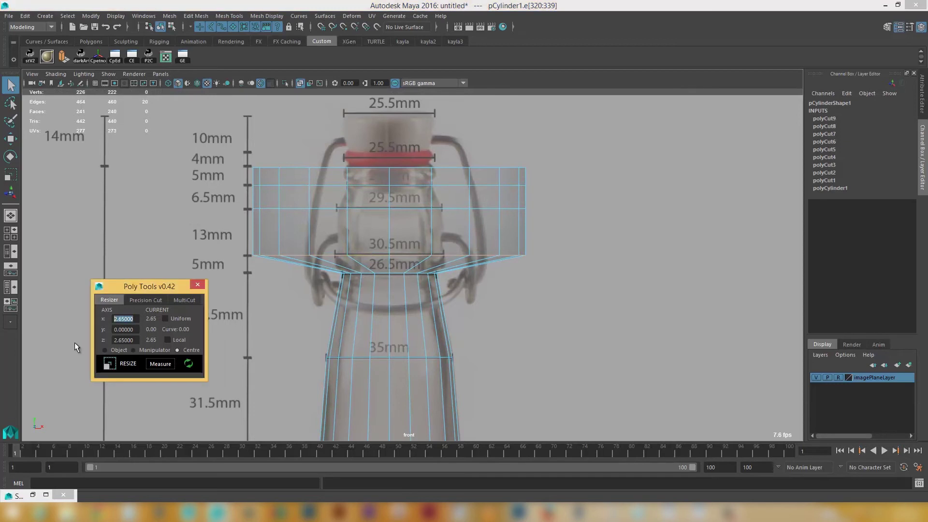
pyautogui.write('3.05')
pyautogui.press('Tab')
pyautogui.press('Tab')
pyautogui.write('3.05')
pyautogui.click(123, 365)
# - Resize the edge loop at the 29.5 mm width mark to 2.95 in X and Z
pyautogui.scroll(3, 379, 249)
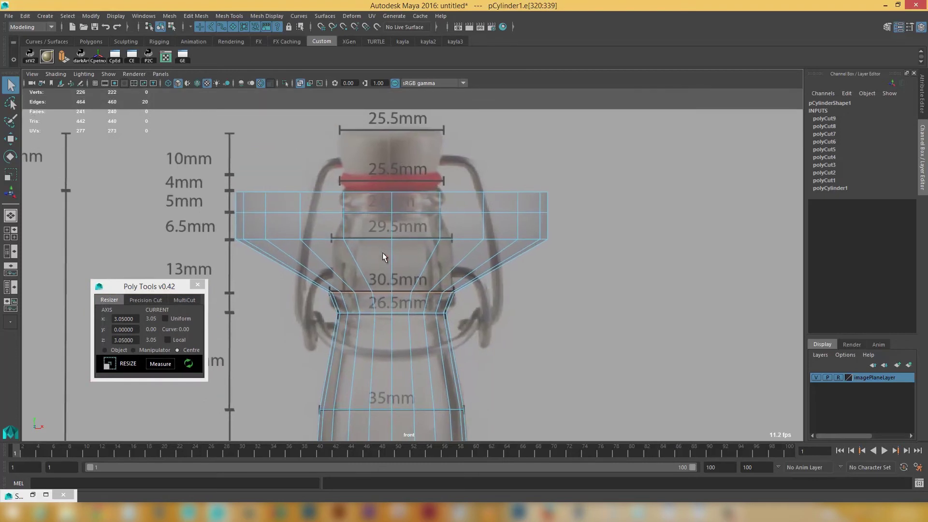
pyautogui.doubleClick(384, 238)
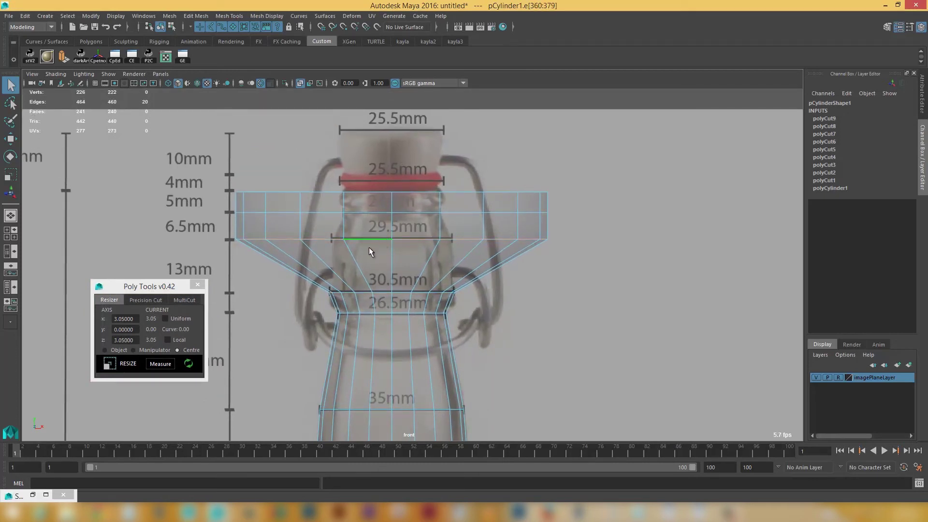
pyautogui.doubleClick(125, 318)
pyautogui.write('2.95')
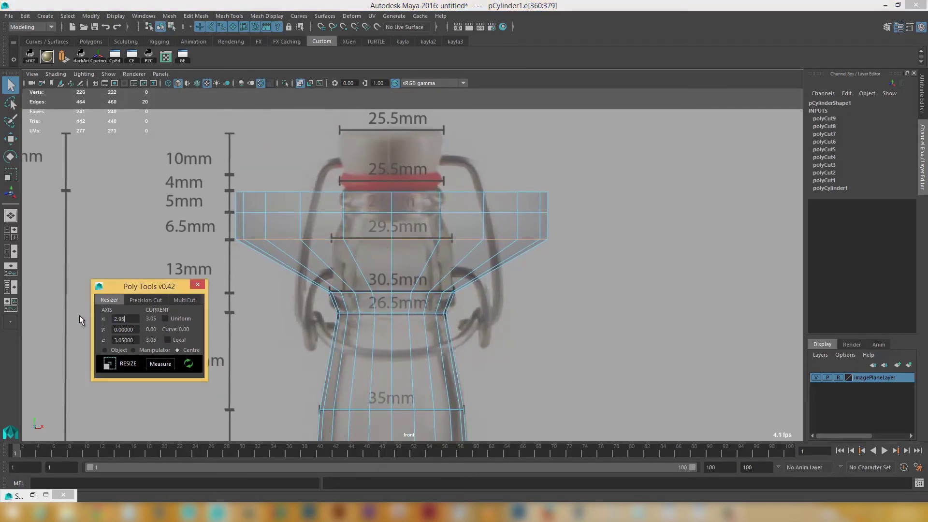
pyautogui.press('Tab')
pyautogui.press('Tab')
pyautogui.write('2.95')
pyautogui.click(120, 363)
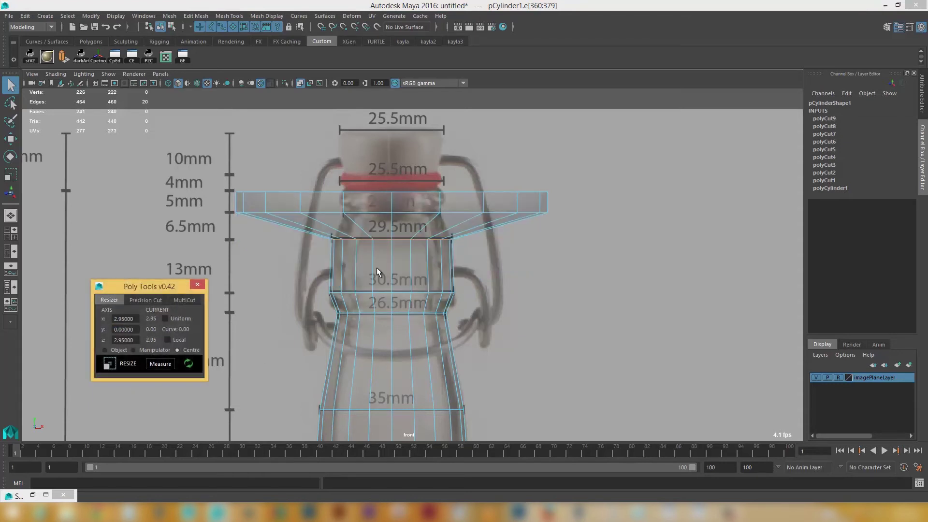
# - Select the 5 mm high ring of faces at the bottle's mouth
pyautogui.keyDown('alt'); pyautogui.moveTo(376, 268); pyautogui.dragTo(393, 304, button='middle'); pyautogui.keyUp('alt')
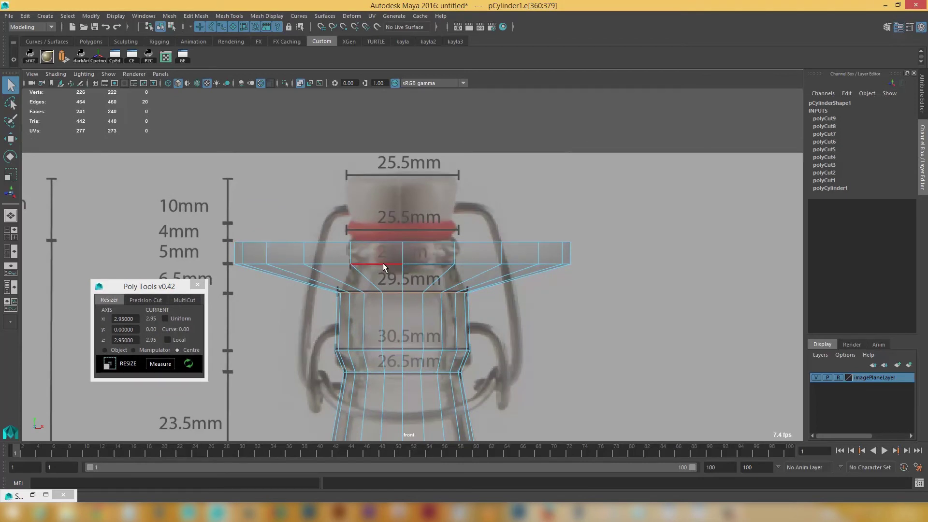
pyautogui.moveTo(382, 260); pyautogui.dragTo(377, 262, button='right')
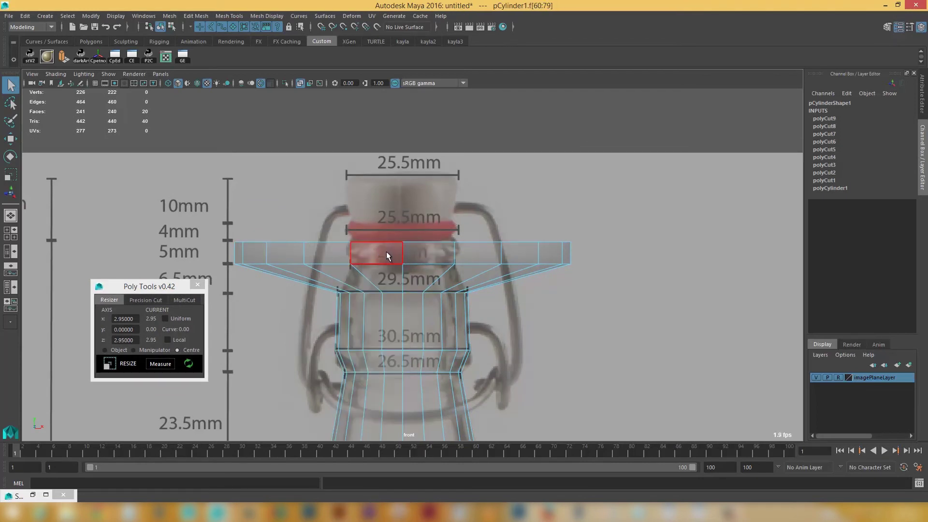
pyautogui.click(386, 252)
pyautogui.keyDown('shift'); pyautogui.doubleClick(413, 250); pyautogui.keyUp('shift')
# - Try to resize the mouth's face ring to 2.4 in X and Z with Y left at 0, and undo the resize
pyautogui.click(125, 319)
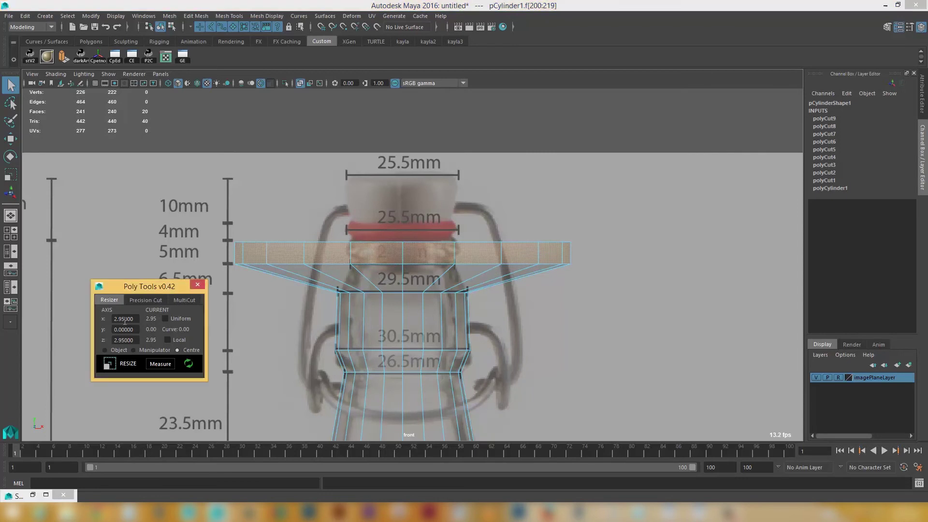
pyautogui.write('2.4')
pyautogui.press('Tab')
pyautogui.press('Tab')
pyautogui.write('2.4')
pyautogui.press('Return')
pyautogui.click(128, 363)
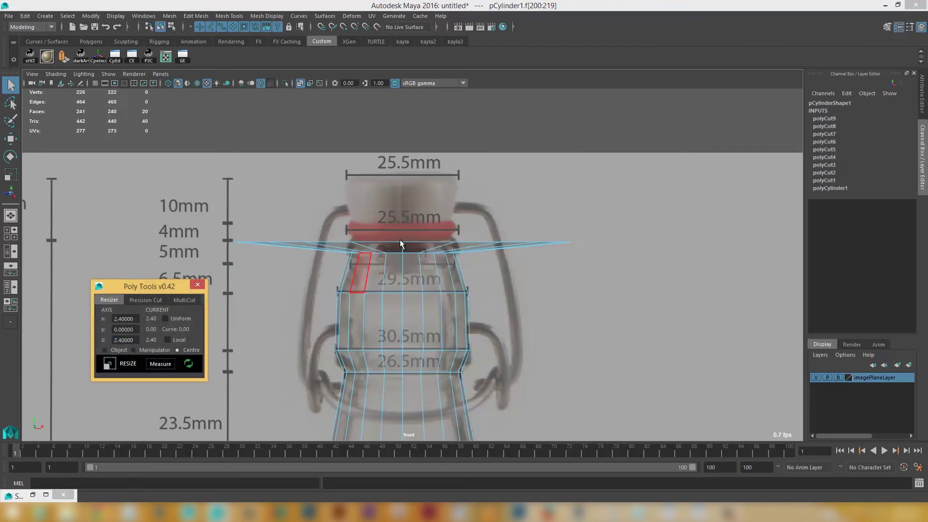
pyautogui.click(583, 79)
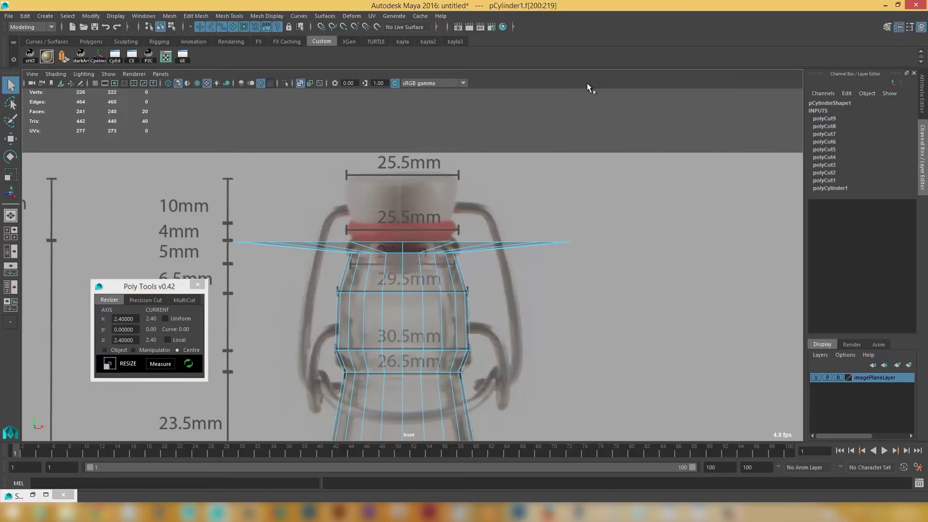
pyautogui.hotkey('ctrl', 'z')
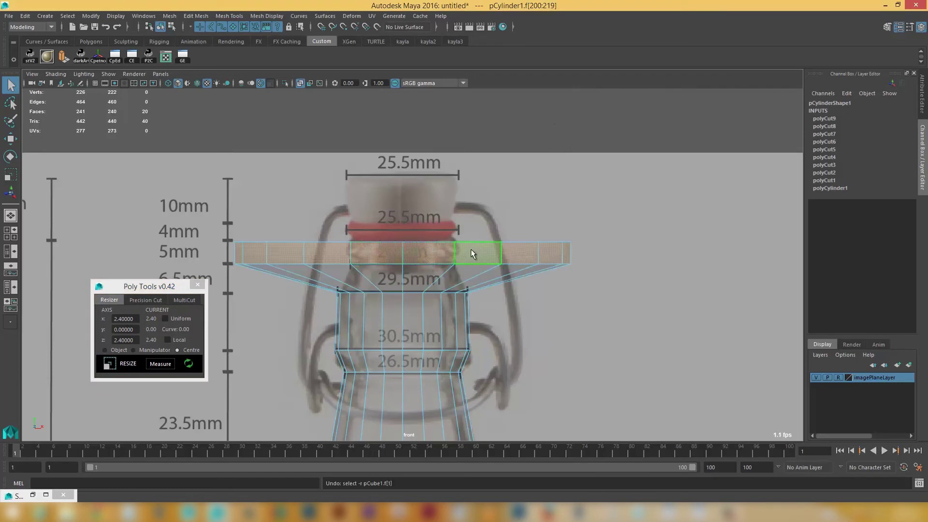
# - Reload the selected mouth ring's dimensions into the Resizer and resize it to 2.4 in X and Z
pyautogui.click(189, 364)
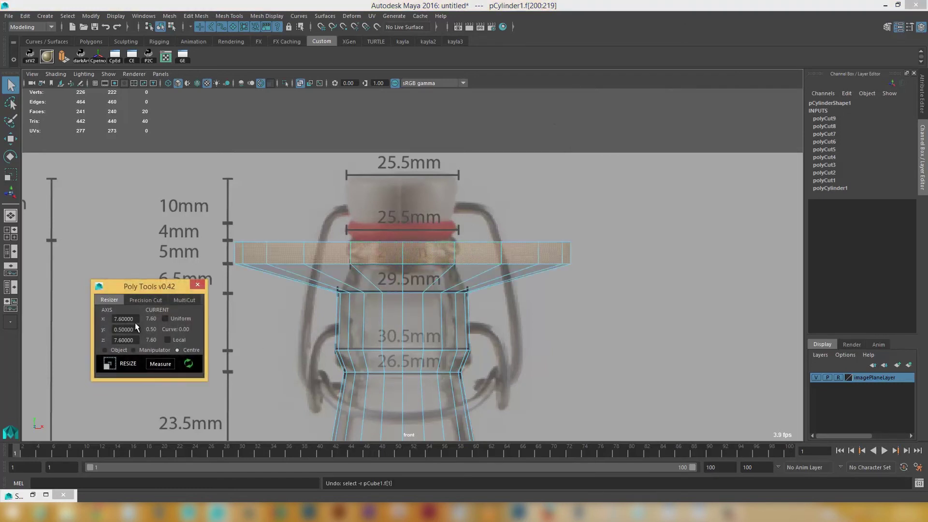
pyautogui.moveTo(135, 321); pyautogui.dragTo(79, 332)
pyautogui.write('2.4')
pyautogui.press('Tab')
pyautogui.press('Tab')
pyautogui.write('2.4')
pyautogui.click(111, 364)
# - Examine the flat disc around the bottle's mouth in the perspective view and return to the front view
pyautogui.click(567, 76)
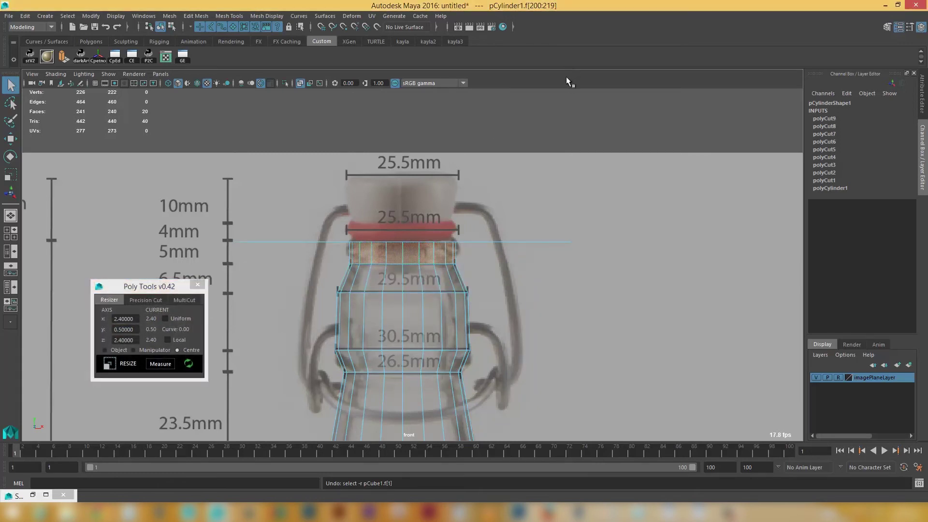
pyautogui.press('space')
pyautogui.moveTo(466, 208); pyautogui.dragTo(466, 179)
pyautogui.keyDown('alt'); pyautogui.moveTo(471, 251); pyautogui.dragTo(433, 216); pyautogui.keyUp('alt')
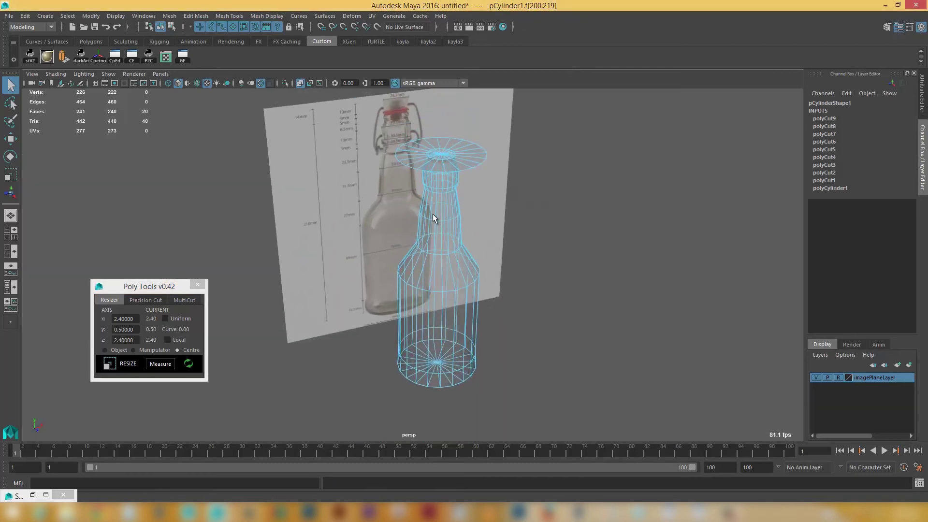
pyautogui.scroll(3, 433, 216)
pyautogui.keyDown('alt'); pyautogui.moveTo(421, 240); pyautogui.dragTo(421, 265, button='middle'); pyautogui.keyUp('alt')
pyautogui.keyDown('alt'); pyautogui.moveTo(422, 265); pyautogui.dragTo(408, 219); pyautogui.keyUp('alt')
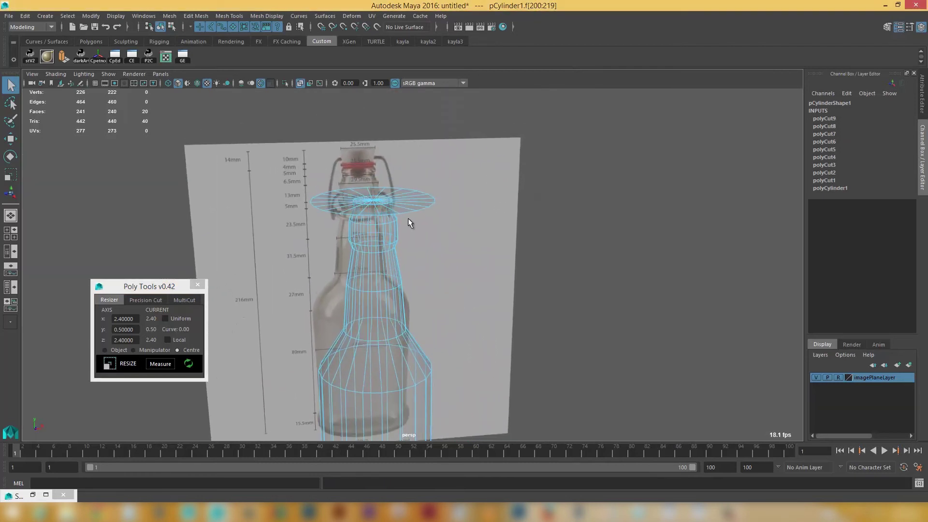
pyautogui.press('space')
pyautogui.click(425, 234)
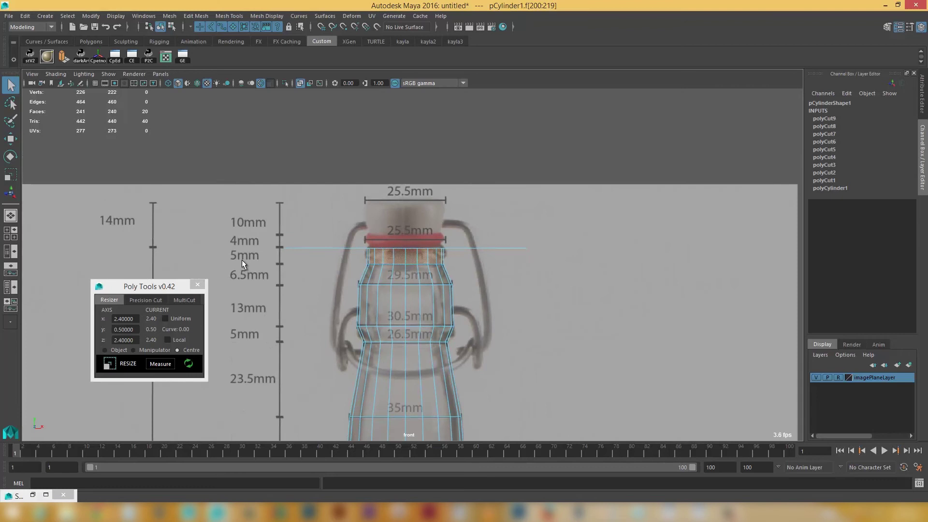
# - Delete the leftover flat disc at the bottle's mouth, keeping the rest of the neck out of the selection
pyautogui.moveTo(320, 234); pyautogui.dragTo(302, 250, button='right')
pyautogui.moveTo(414, 232); pyautogui.dragTo(551, 252)
pyautogui.keyDown('ctrl'); pyautogui.moveTo(489, 306); pyautogui.dragTo(335, 254); pyautogui.keyUp('ctrl')
pyautogui.press('Delete')
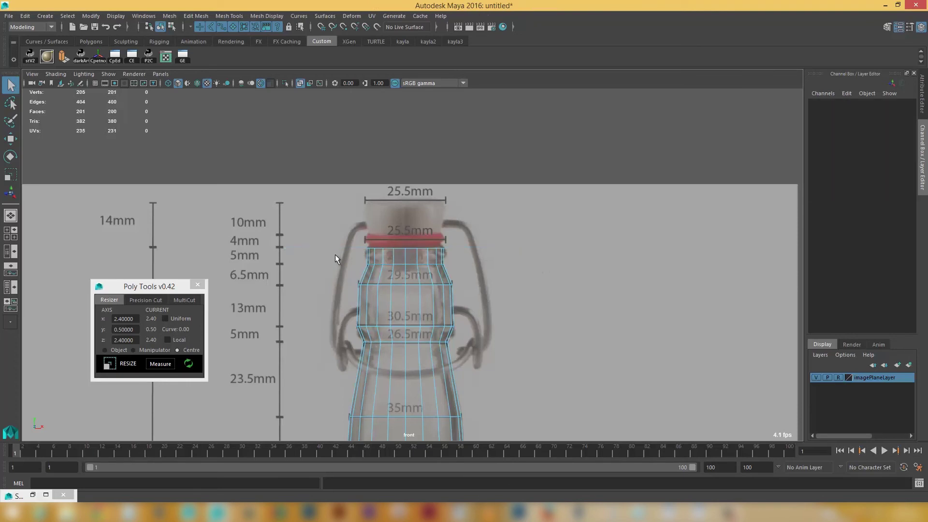
pyautogui.keyDown('alt'); pyautogui.moveTo(278, 285); pyautogui.dragTo(283, 326, button='right'); pyautogui.keyUp('alt')
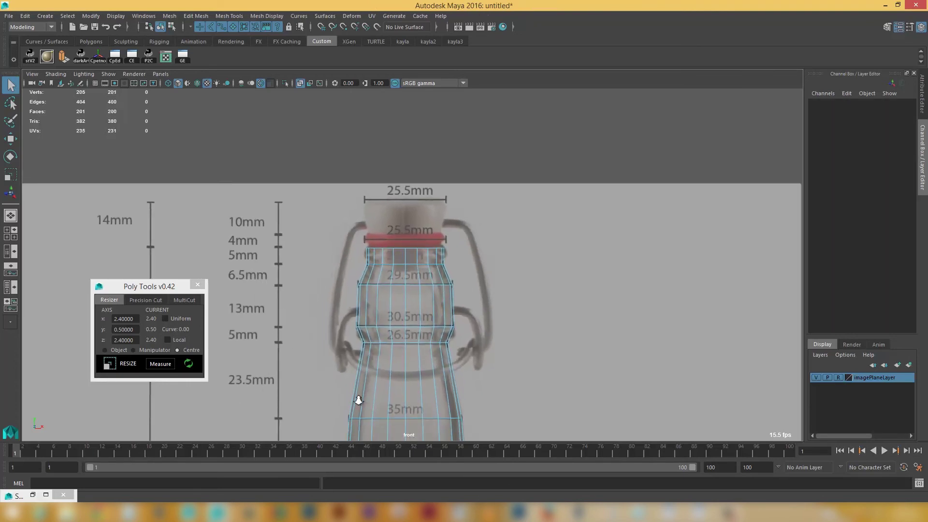
# - Examine the bottle mesh against the reference image from the neck down to the 15.5 mm base section
pyautogui.keyDown('alt'); pyautogui.moveTo(359, 400); pyautogui.dragTo(356, 419, button='right'); pyautogui.keyUp('alt')
pyautogui.keyDown('alt'); pyautogui.moveTo(356, 420); pyautogui.dragTo(393, 341, button='middle'); pyautogui.keyUp('alt')
pyautogui.keyDown('alt'); pyautogui.moveTo(392, 340); pyautogui.dragTo(347, 344, button='right'); pyautogui.keyUp('alt')
pyautogui.keyDown('alt'); pyautogui.moveTo(360, 372); pyautogui.dragTo(353, 293, button='middle'); pyautogui.keyUp('alt')
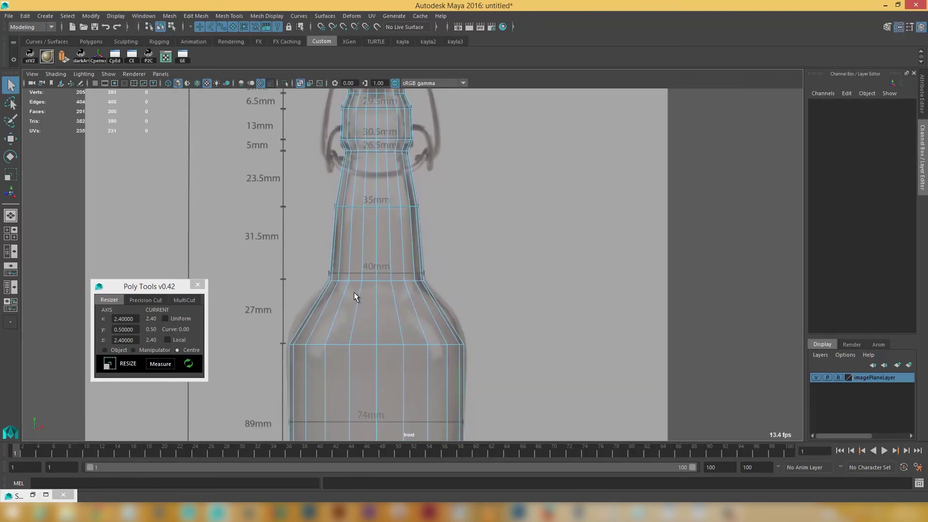
pyautogui.keyDown('alt'); pyautogui.moveTo(354, 292); pyautogui.dragTo(350, 314, button='right'); pyautogui.keyUp('alt')
pyautogui.keyDown('alt'); pyautogui.moveTo(369, 262); pyautogui.dragTo(355, 129, button='middle'); pyautogui.keyUp('alt')
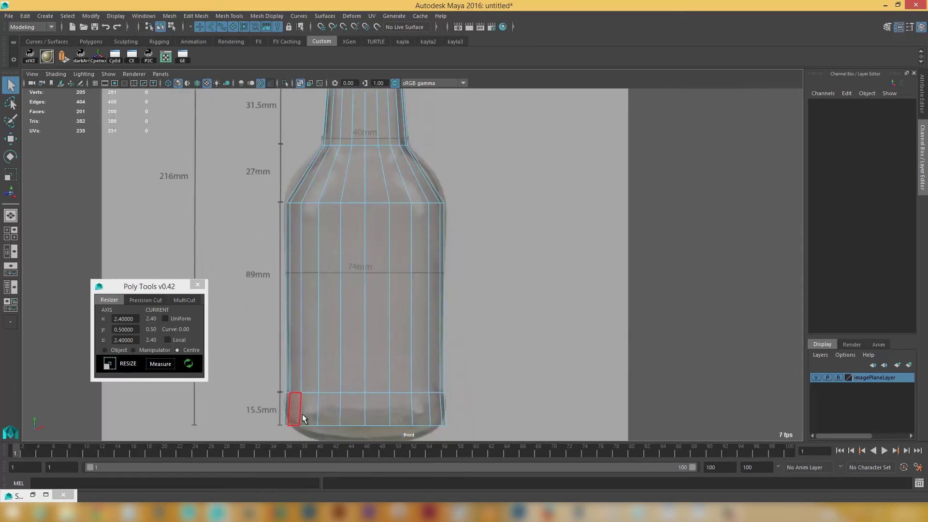
pyautogui.keyDown('alt'); pyautogui.moveTo(288, 419); pyautogui.dragTo(337, 274, button='middle'); pyautogui.keyUp('alt')
pyautogui.keyDown('alt'); pyautogui.moveTo(337, 275); pyautogui.dragTo(368, 429, button='right'); pyautogui.keyUp('alt')
pyautogui.keyDown('alt'); pyautogui.moveTo(349, 328); pyautogui.dragTo(376, 387, button='middle'); pyautogui.keyUp('alt')
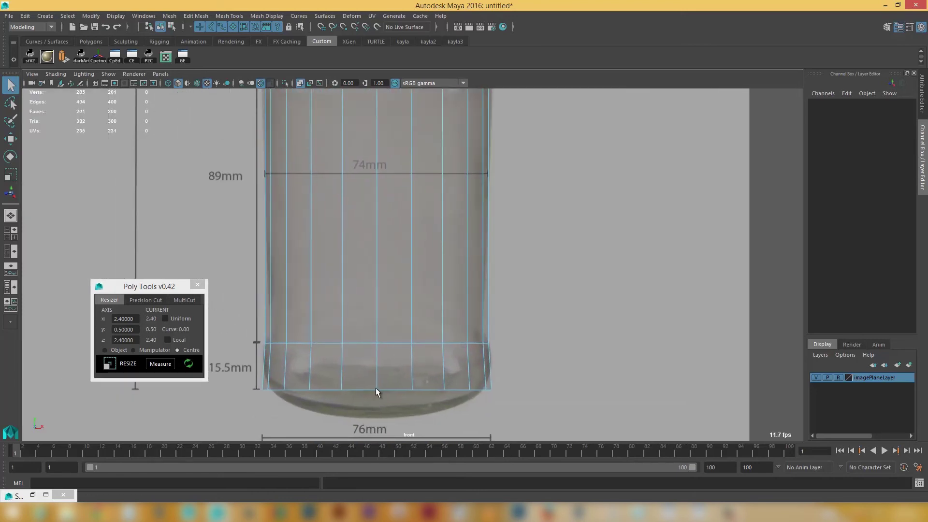
pyautogui.keyDown('alt'); pyautogui.moveTo(375, 388); pyautogui.dragTo(350, 248, button='right'); pyautogui.keyUp('alt')
pyautogui.keyDown('alt'); pyautogui.moveTo(381, 361); pyautogui.dragTo(351, 282, button='right'); pyautogui.keyUp('alt')
pyautogui.keyDown('alt'); pyautogui.moveTo(351, 283); pyautogui.dragTo(361, 248, button='middle'); pyautogui.keyUp('alt')
pyautogui.keyDown('alt'); pyautogui.moveTo(362, 248); pyautogui.dragTo(367, 350, button='right'); pyautogui.keyUp('alt')
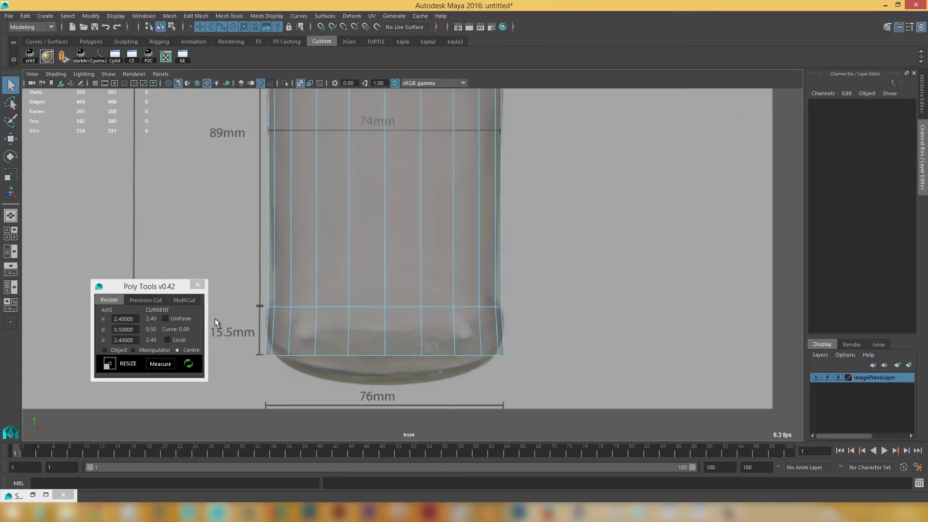
# - Select the face ring of the 15.5 mm base section and cut it through its centre on the Y plane with Precision Cut
pyautogui.click(147, 300)
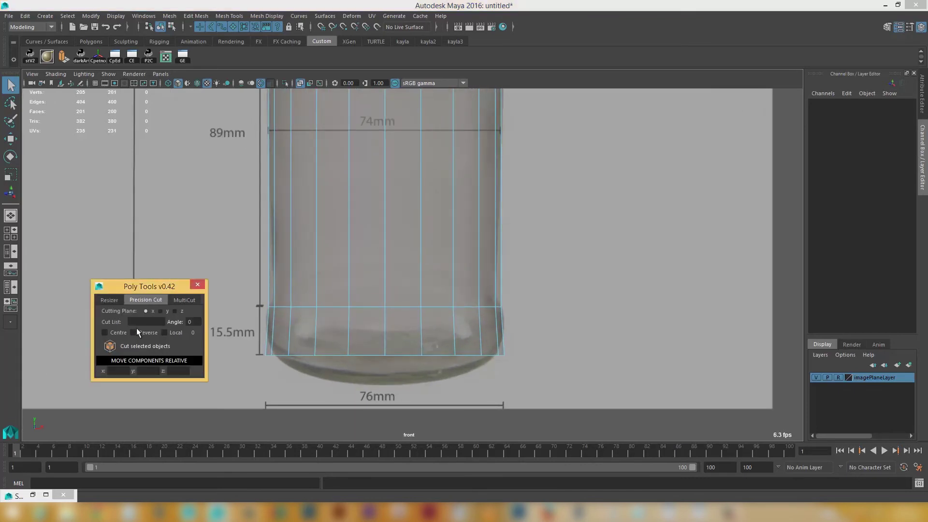
pyautogui.click(324, 322)
pyautogui.keyDown('shift'); pyautogui.doubleClick(295, 329); pyautogui.keyUp('shift')
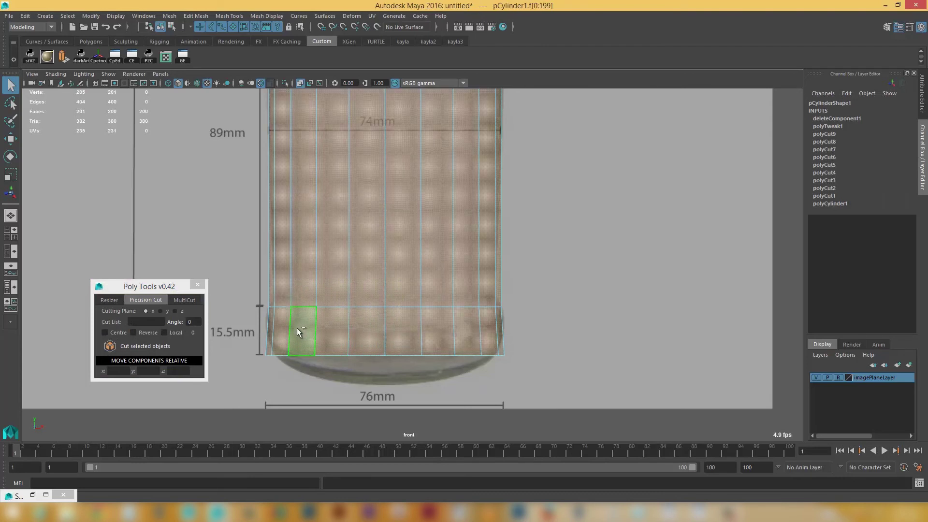
pyautogui.click(302, 327)
pyautogui.keyDown('shift'); pyautogui.doubleClick(327, 329); pyautogui.keyUp('shift')
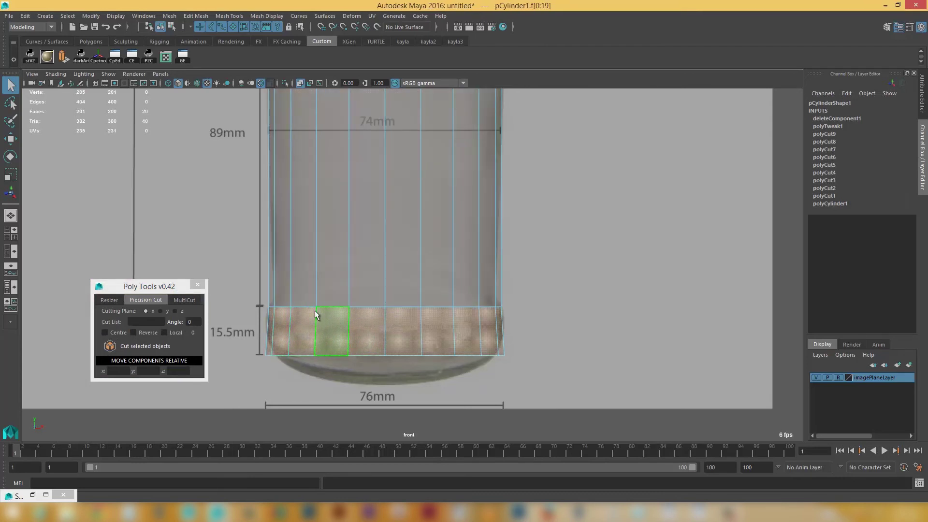
pyautogui.click(160, 311)
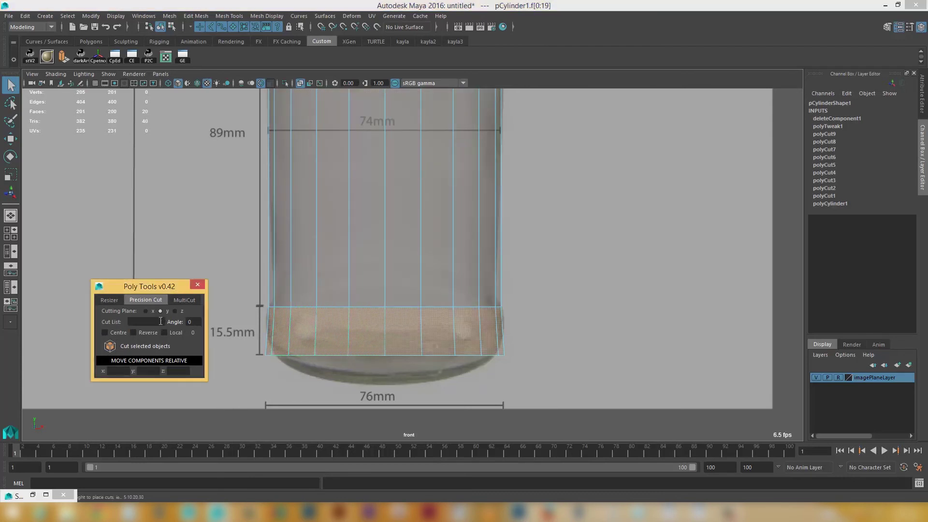
pyautogui.click(118, 335)
pyautogui.click(135, 345)
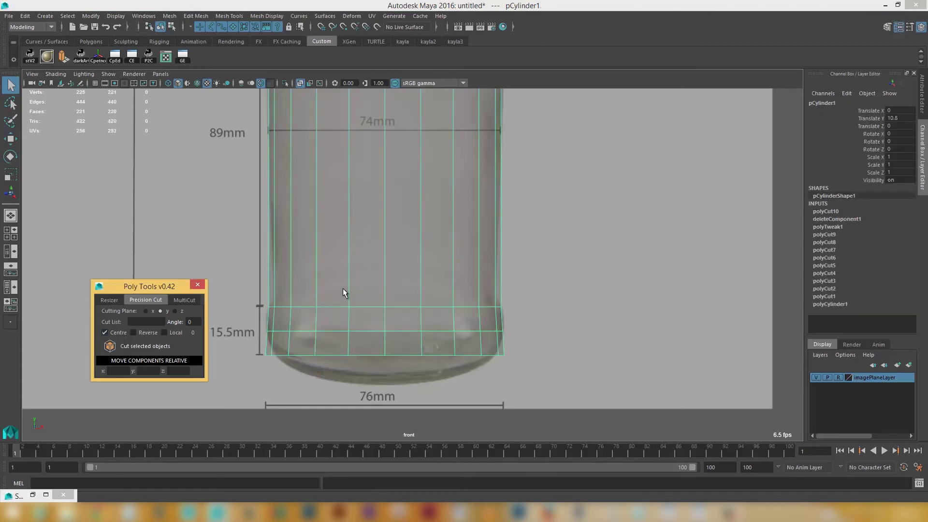
# - Resize the bottom edge loop of the base to 7.4 in X and Z
pyautogui.scroll(1, 338, 339)
pyautogui.moveTo(327, 350); pyautogui.dragTo(326, 314, button='right')
pyautogui.doubleClick(334, 359)
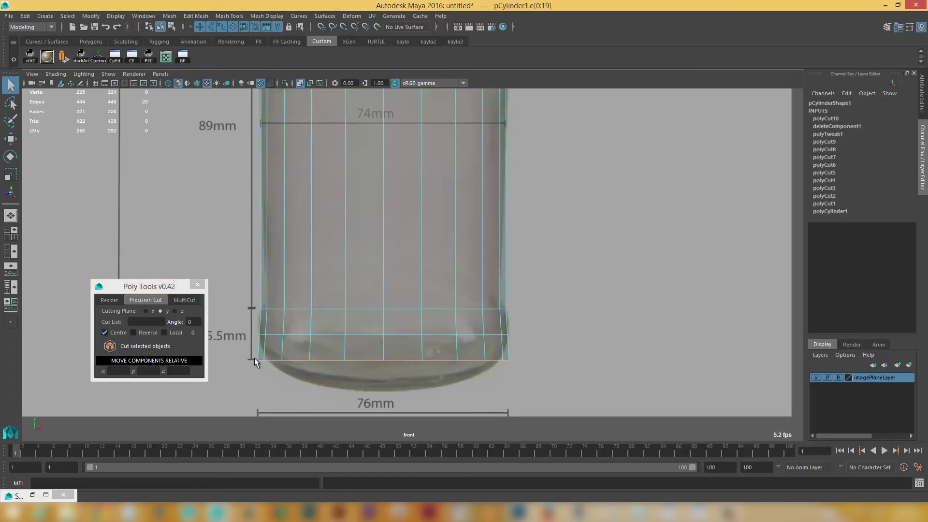
pyautogui.click(109, 300)
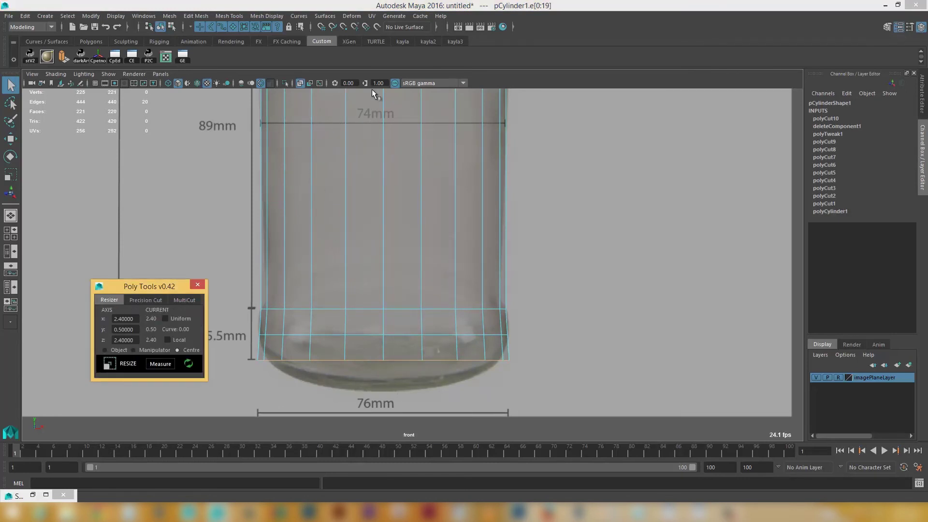
pyautogui.click(189, 364)
pyautogui.write('7.4')
pyautogui.press('Tab')
pyautogui.press('Tab')
pyautogui.write('7.4')
pyautogui.click(116, 364)
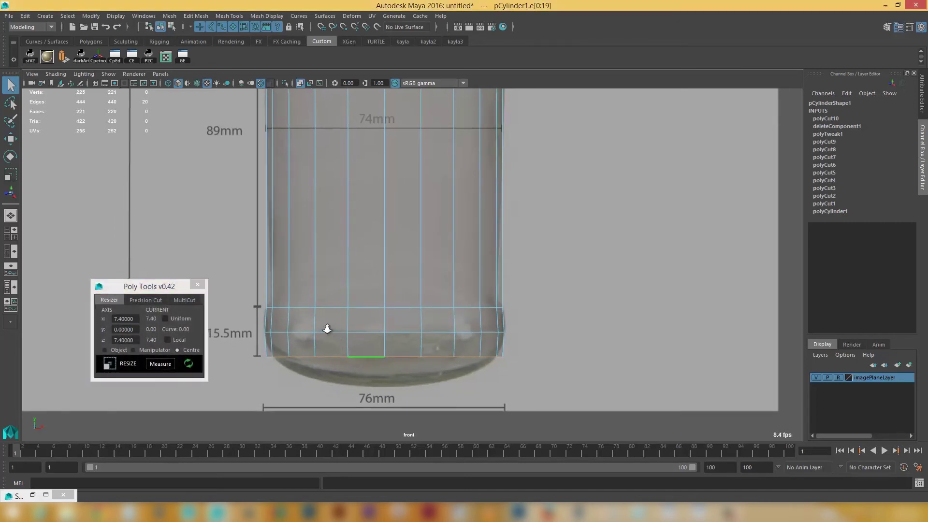
# - Cut the base's lower face ring at 0.2 on the Y plane, with the Centre option off
pyautogui.click(140, 301)
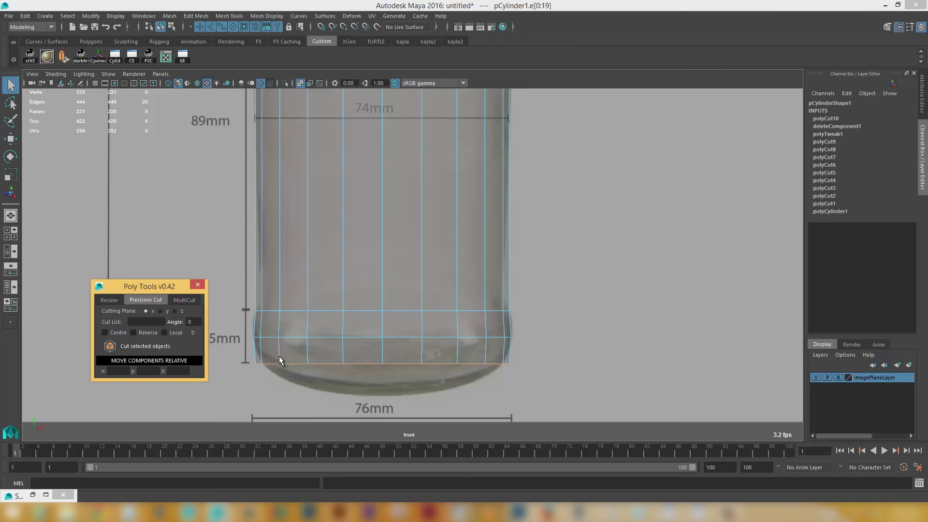
pyautogui.moveTo(282, 341); pyautogui.dragTo(279, 268, button='right')
pyautogui.doubleClick(321, 347)
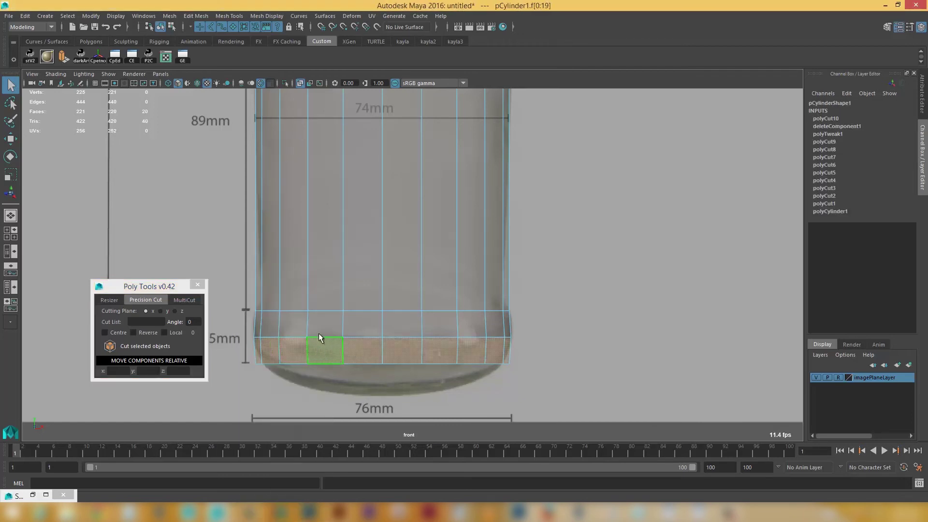
pyautogui.moveTo(307, 236); pyautogui.dragTo(353, 213, button='right')
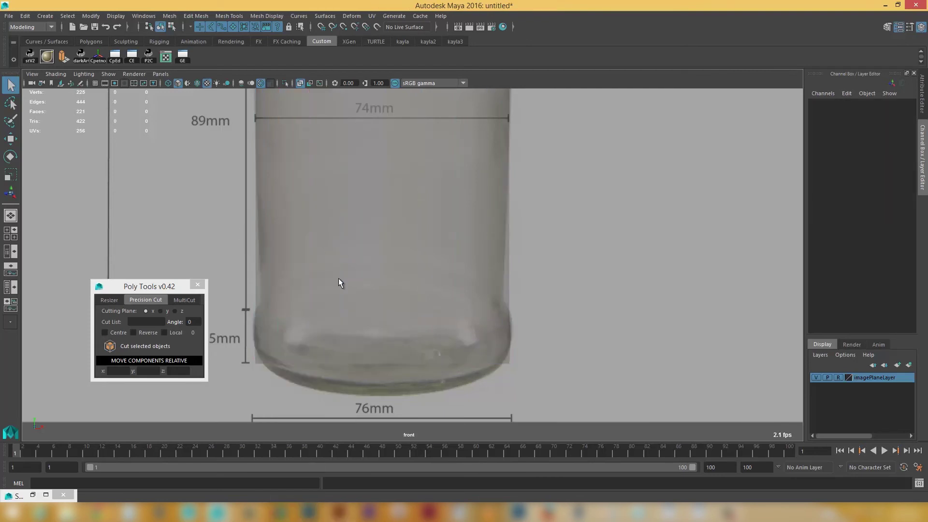
pyautogui.click(337, 277)
pyautogui.click(147, 323)
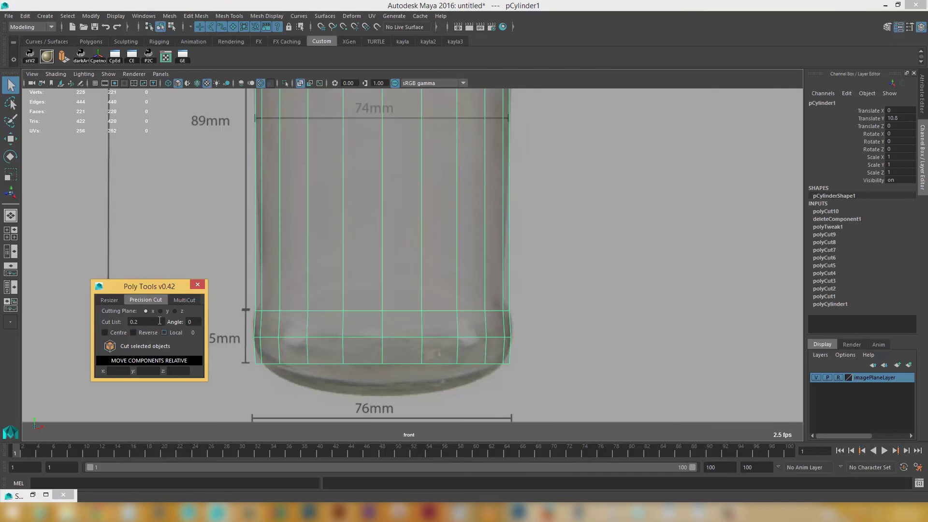
pyautogui.click(160, 311)
pyautogui.click(148, 346)
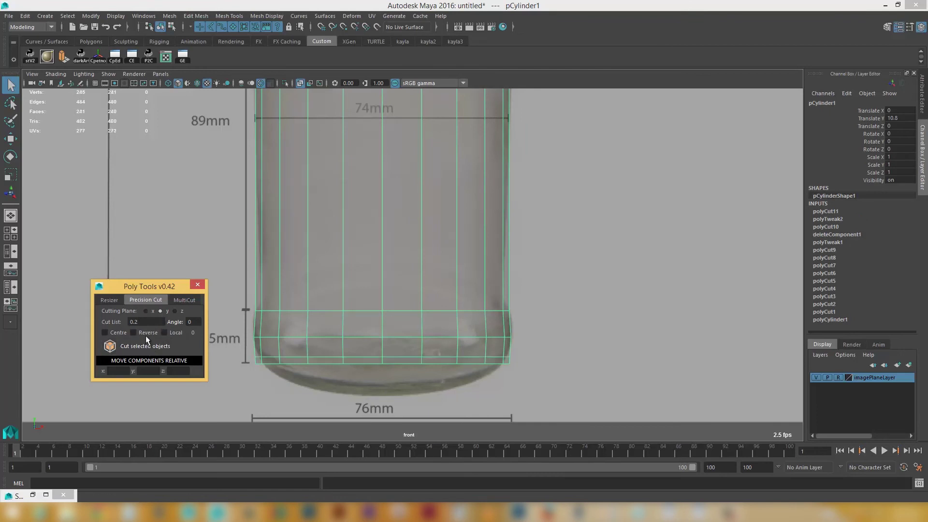
# - Cut the base's upper face ring at 0.2 on the Y plane with Reverse enabled, undoing the first cut made without Reverse
pyautogui.scroll(1, 330, 403)
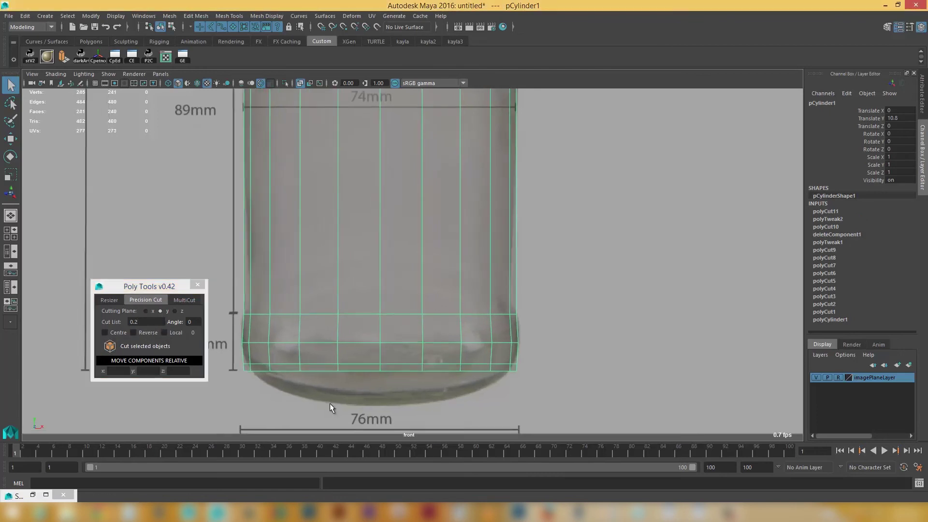
pyautogui.moveTo(283, 262); pyautogui.dragTo(283, 324, button='right')
pyautogui.click(284, 324)
pyautogui.keyDown('shift'); pyautogui.doubleClick(310, 328); pyautogui.keyUp('shift')
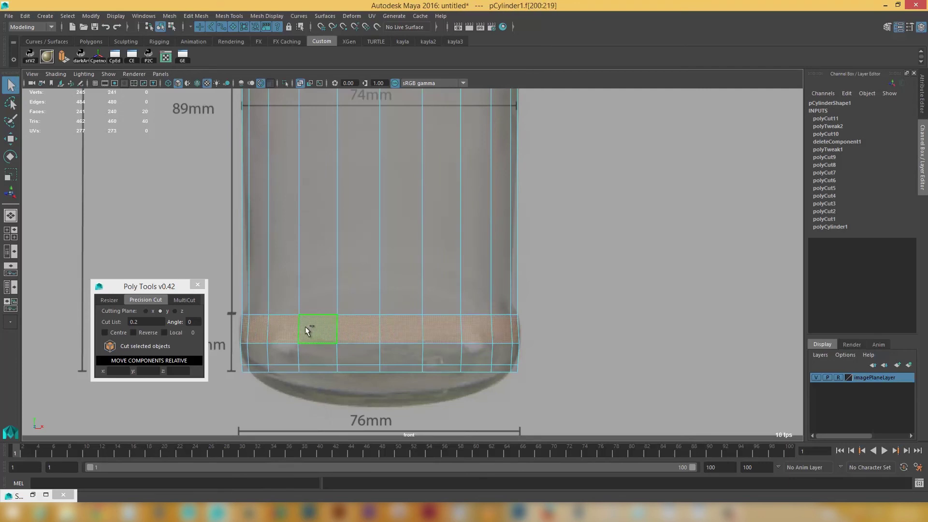
pyautogui.click(147, 345)
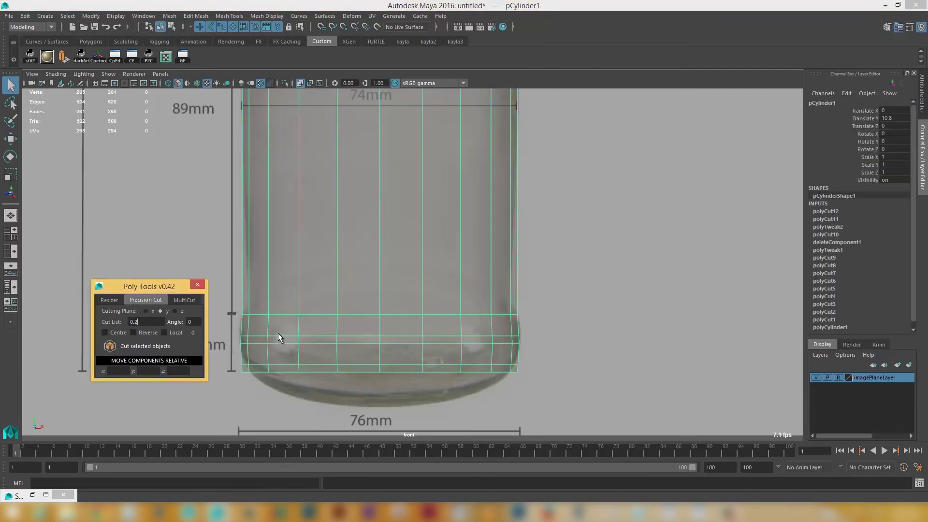
pyautogui.hotkey('ctrl', 'z')
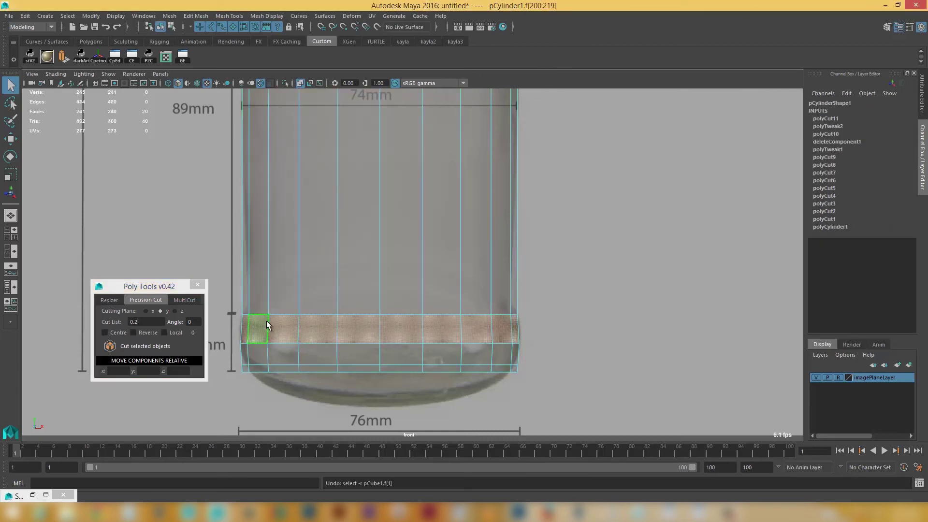
pyautogui.click(148, 333)
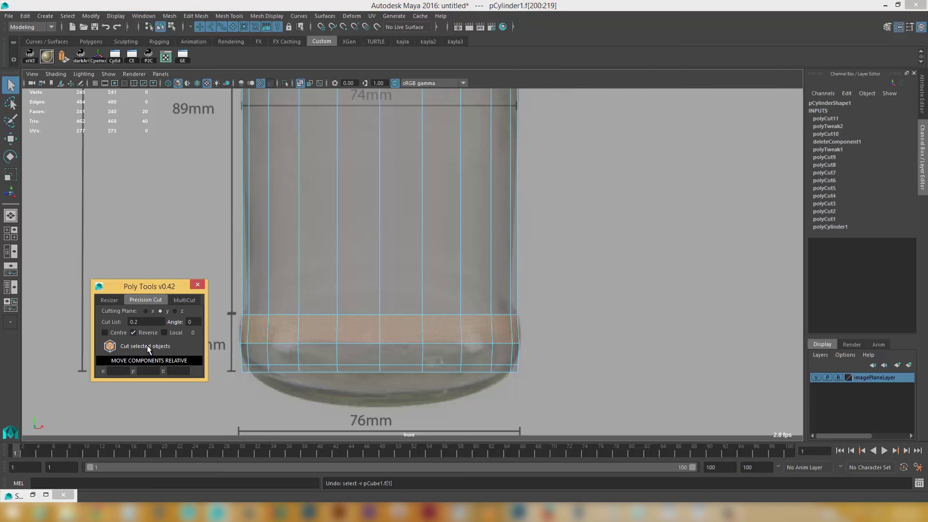
pyautogui.click(147, 345)
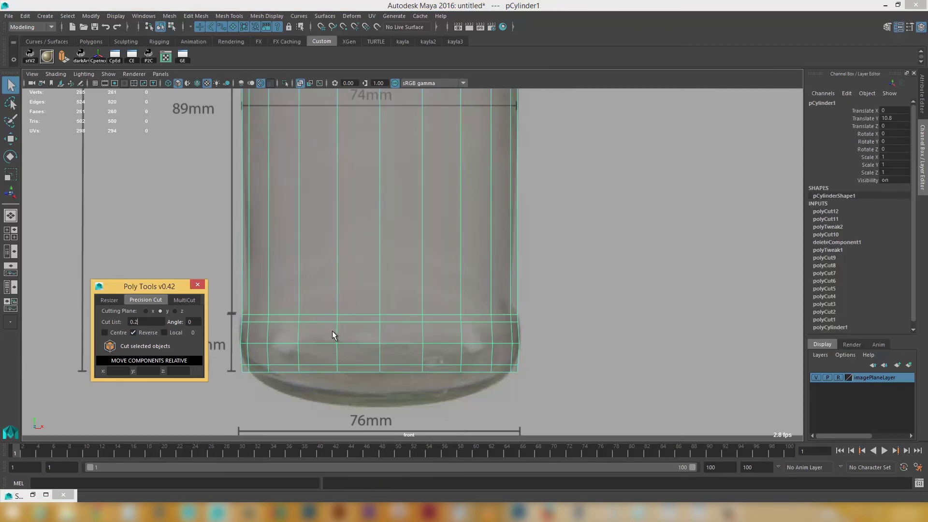
# - Select the two new edge loops near the base's upper and lower borders and resize them to 7.6 in X and Z
pyautogui.scroll(1, 332, 331)
pyautogui.keyDown('alt'); pyautogui.moveTo(341, 317); pyautogui.dragTo(372, 298, button='middle'); pyautogui.keyUp('alt')
pyautogui.moveTo(338, 305); pyautogui.dragTo(339, 213, button='right')
pyautogui.doubleClick(341, 303)
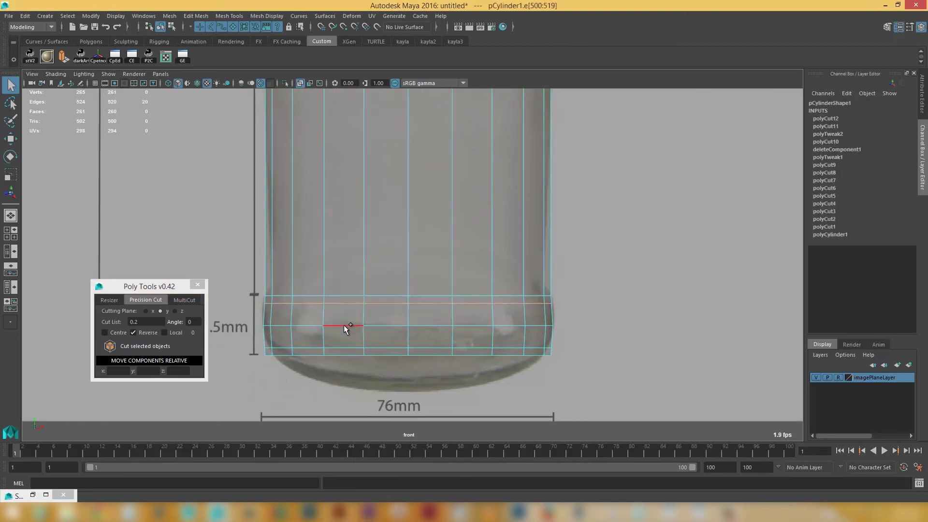
pyautogui.keyDown('shift'); pyautogui.doubleClick(351, 347); pyautogui.keyUp('shift')
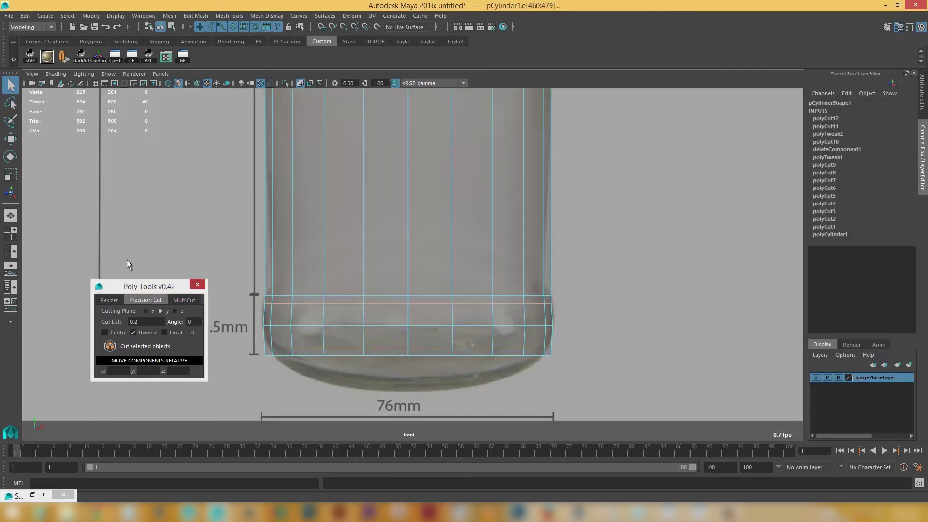
pyautogui.click(109, 300)
pyautogui.click(188, 364)
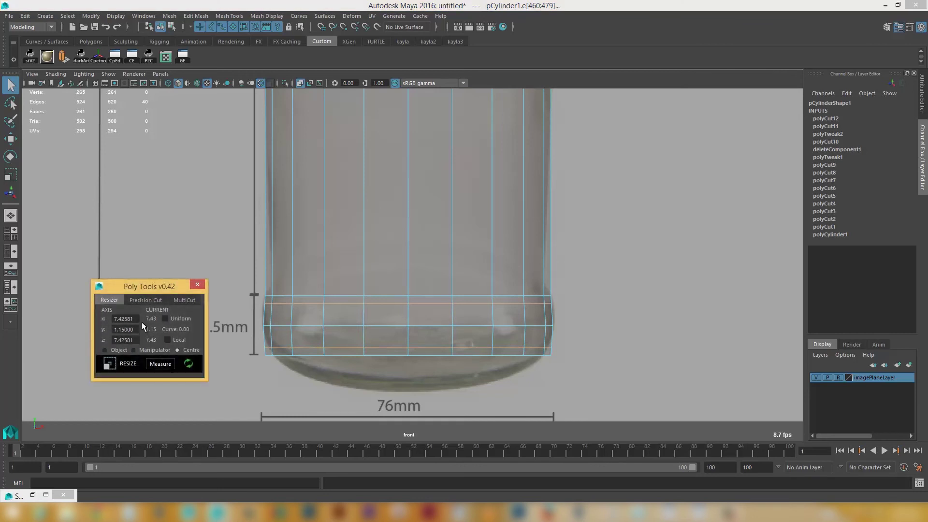
pyautogui.moveTo(137, 320); pyautogui.dragTo(74, 310)
pyautogui.write('7')
pyautogui.write('.6')
pyautogui.press('Tab')
pyautogui.press('Tab')
pyautogui.write('7.6')
pyautogui.click(136, 369)
# - Resize the middle edge loop of the base section to 7.6 in X and Z
pyautogui.doubleClick(332, 325)
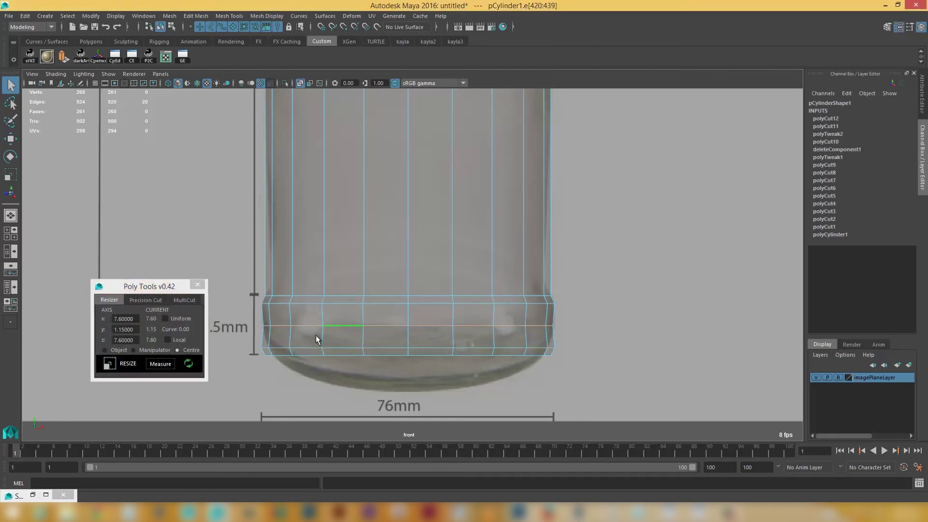
pyautogui.doubleClick(127, 319)
pyautogui.write('7.6')
pyautogui.press('Tab')
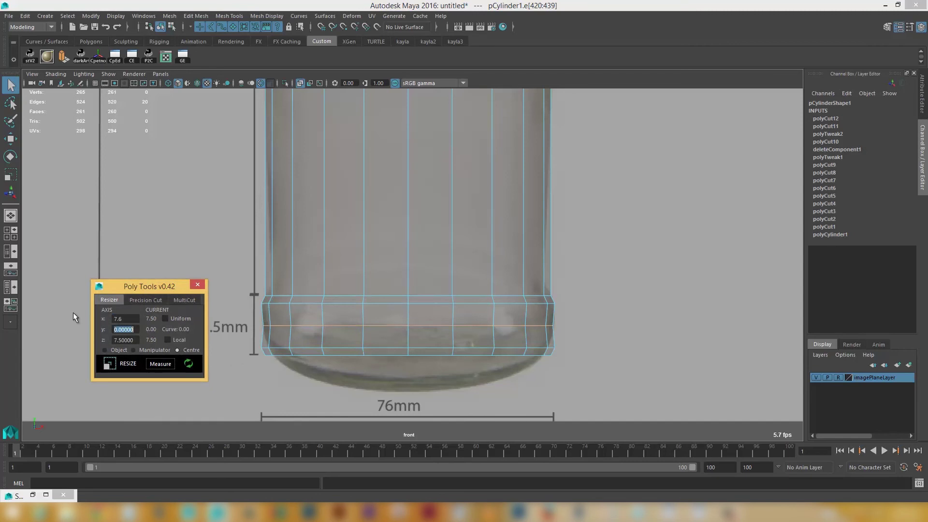
pyautogui.press('Tab')
pyautogui.write('7.6')
pyautogui.click(116, 366)
# - Insert three evenly spaced edge loops around the 27 mm shoulder section with the Multi-Cut tool, undoing a misplaced first loop
pyautogui.scroll(-2, 367, 333)
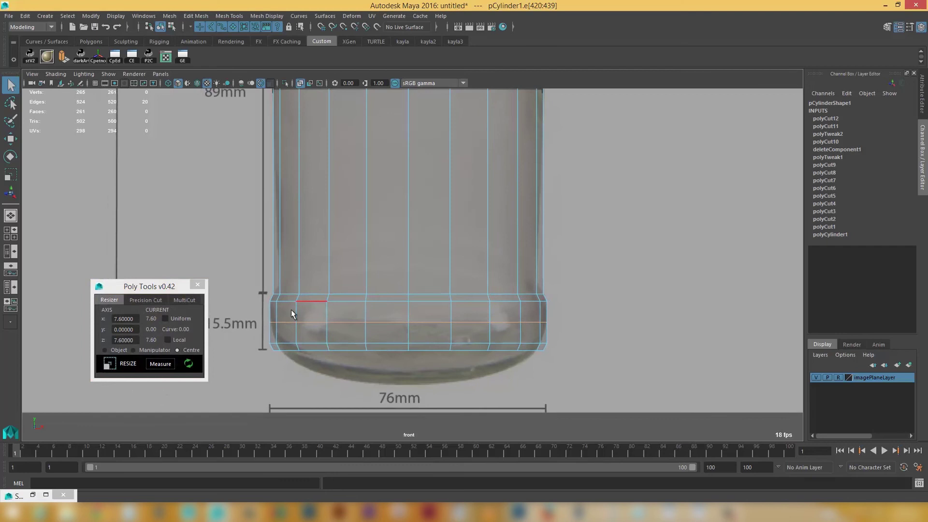
pyautogui.scroll(-2, 341, 217)
pyautogui.keyDown('alt'); pyautogui.moveTo(361, 223); pyautogui.dragTo(352, 323, button='middle'); pyautogui.keyUp('alt')
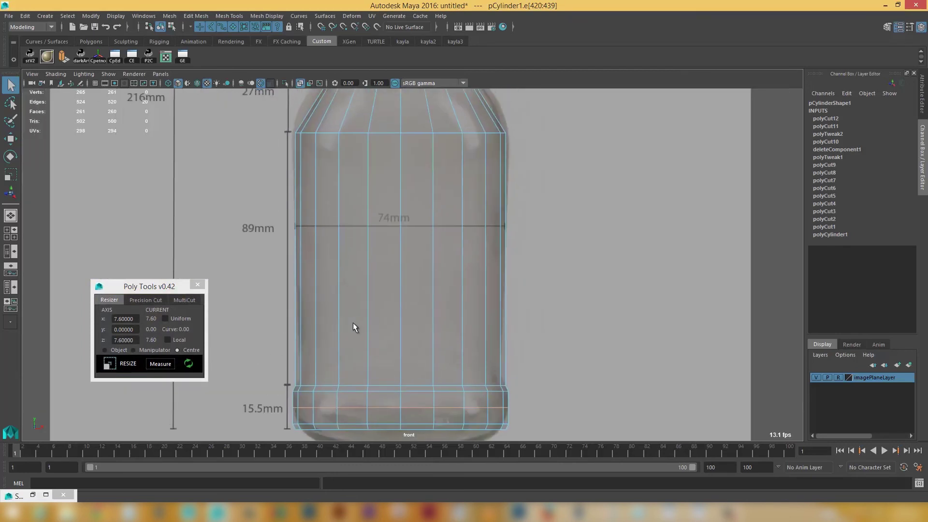
pyautogui.keyDown('alt'); pyautogui.moveTo(343, 238); pyautogui.dragTo(343, 401, button='middle'); pyautogui.keyUp('alt')
pyautogui.scroll(1, 358, 307)
pyautogui.moveTo(353, 244); pyautogui.dragTo(379, 233, button='right')
pyautogui.scroll(1, 359, 248)
pyautogui.keyDown('alt'); pyautogui.moveTo(359, 248); pyautogui.dragTo(353, 256, button='middle'); pyautogui.keyUp('alt')
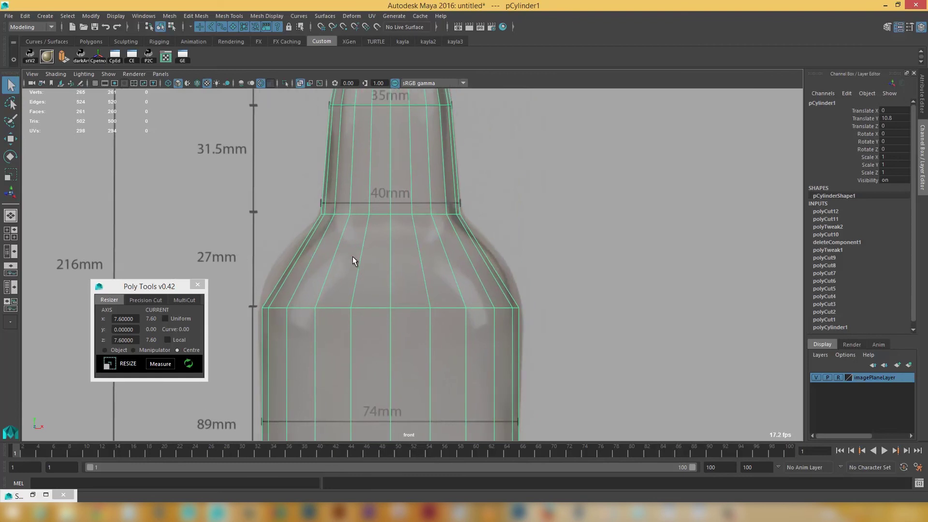
pyautogui.keyDown('shift'); pyautogui.moveTo(353, 256); pyautogui.dragTo(312, 256, button='right'); pyautogui.keyUp('shift')
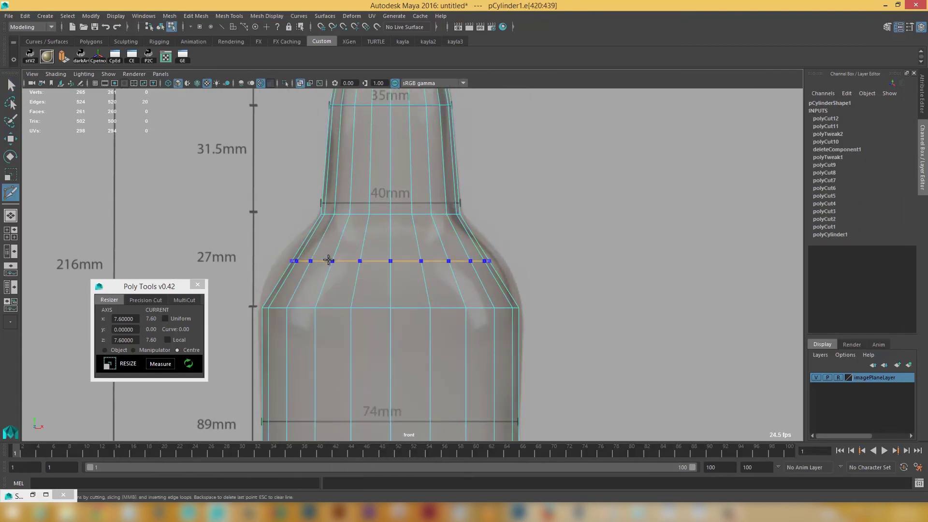
pyautogui.keyDown('ctrl'); pyautogui.click(327, 270); pyautogui.keyUp('ctrl')
pyautogui.hotkey('ctrl', 'z')
pyautogui.keyDown('ctrl'); pyautogui.keyDown('shift'); pyautogui.click(329, 267); pyautogui.keyUp('shift'); pyautogui.keyUp('ctrl')
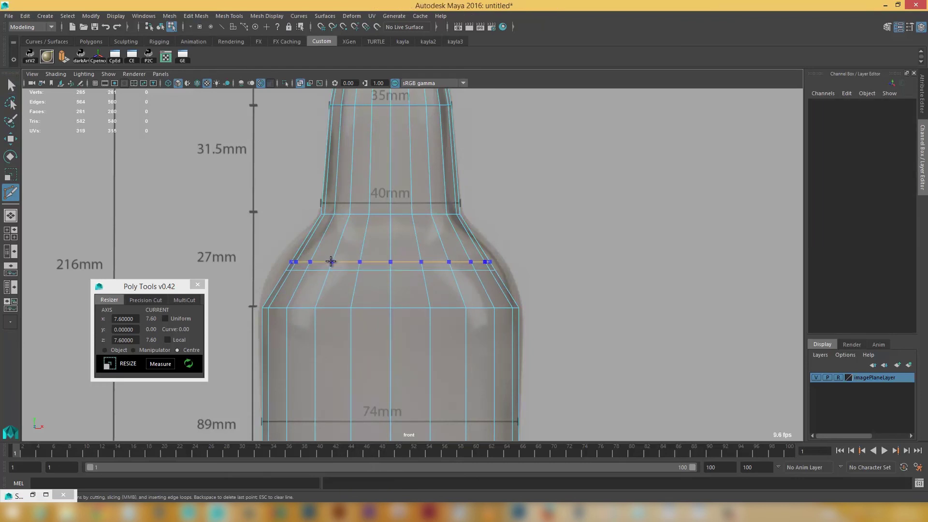
pyautogui.keyDown('ctrl'); pyautogui.click(330, 259); pyautogui.keyUp('ctrl')
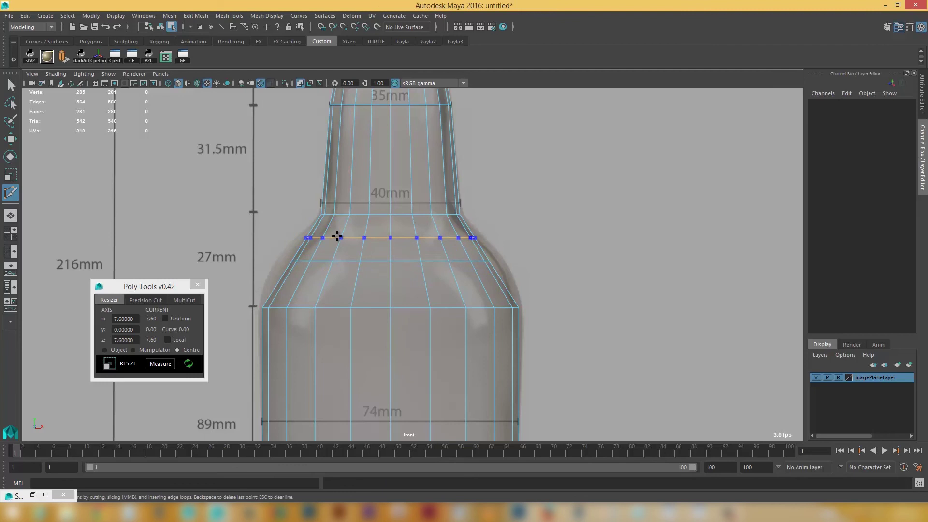
pyautogui.keyDown('ctrl'); pyautogui.click(337, 237); pyautogui.keyUp('ctrl')
pyautogui.keyDown('ctrl'); pyautogui.click(326, 283); pyautogui.keyUp('ctrl')
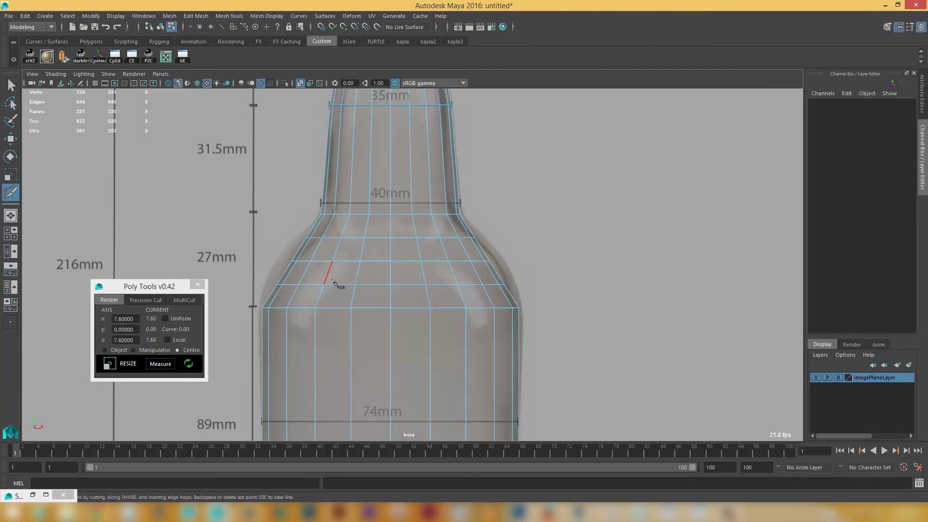
# - Scale the lowest of the three shoulder edge loops outward to match the bottle outline, undoing the first scaling of the wrong edges
pyautogui.press('q')
pyautogui.doubleClick(344, 285)
pyautogui.press('r')
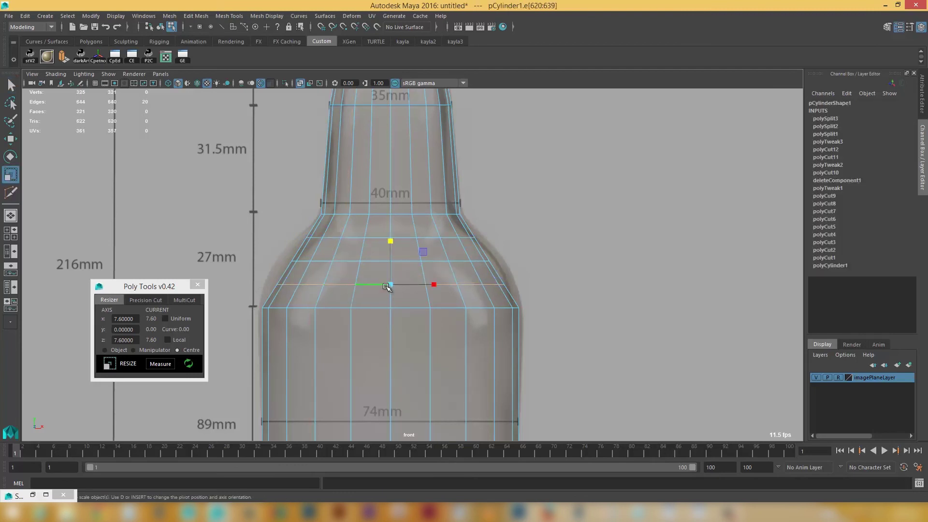
pyautogui.moveTo(392, 285); pyautogui.dragTo(399, 287)
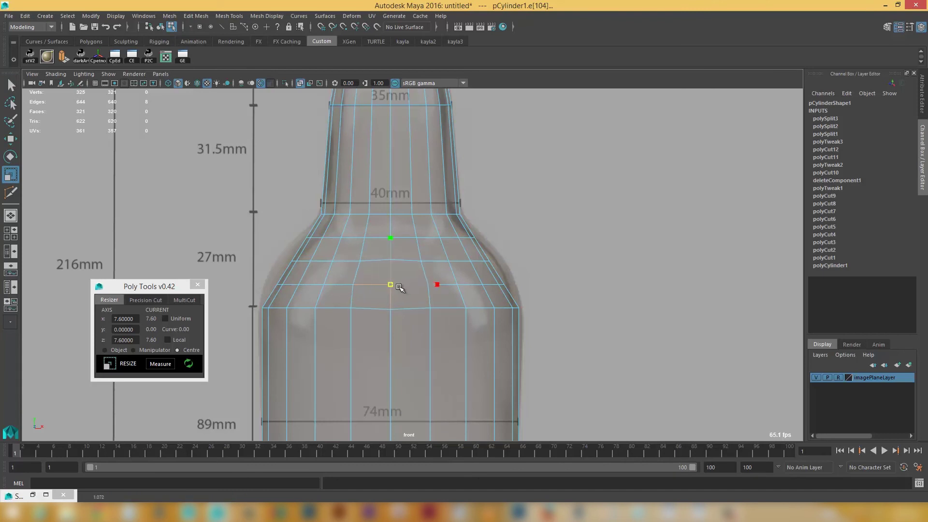
pyautogui.hotkey('ctrl', 'z')
pyautogui.click(372, 285)
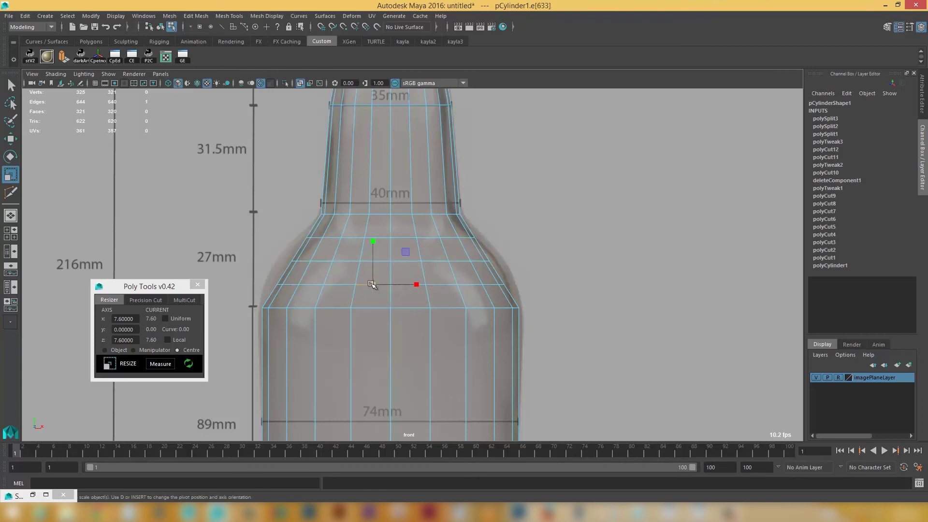
pyautogui.click(343, 285)
pyautogui.doubleClick(406, 285)
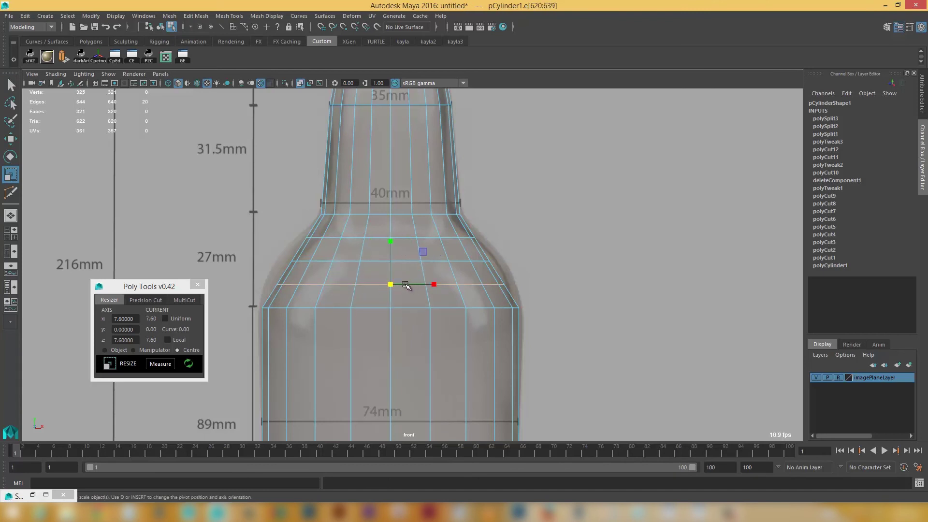
pyautogui.moveTo(392, 285); pyautogui.dragTo(407, 269)
# - Scale the middle and upper shoulder edge loops outward to follow the reference bottle's curve
pyautogui.doubleClick(380, 261)
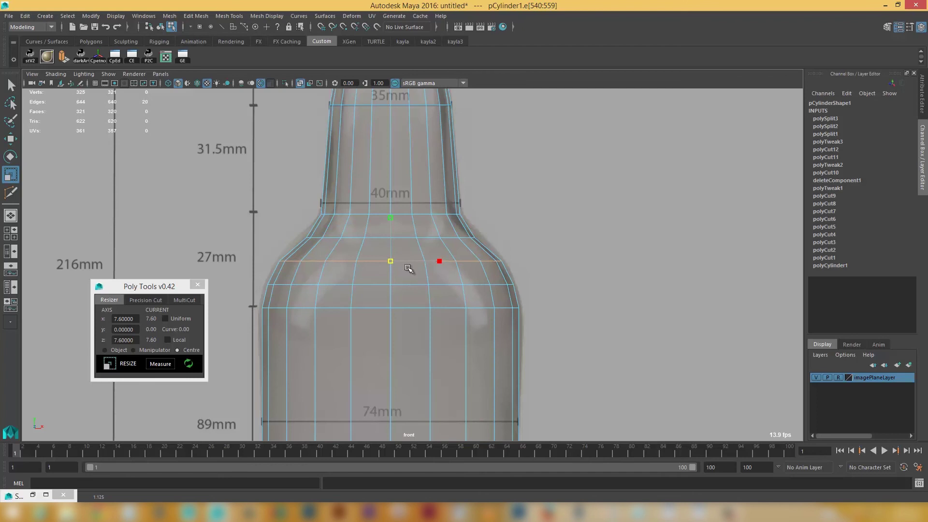
pyautogui.doubleClick(377, 238)
pyautogui.moveTo(392, 239); pyautogui.dragTo(403, 246)
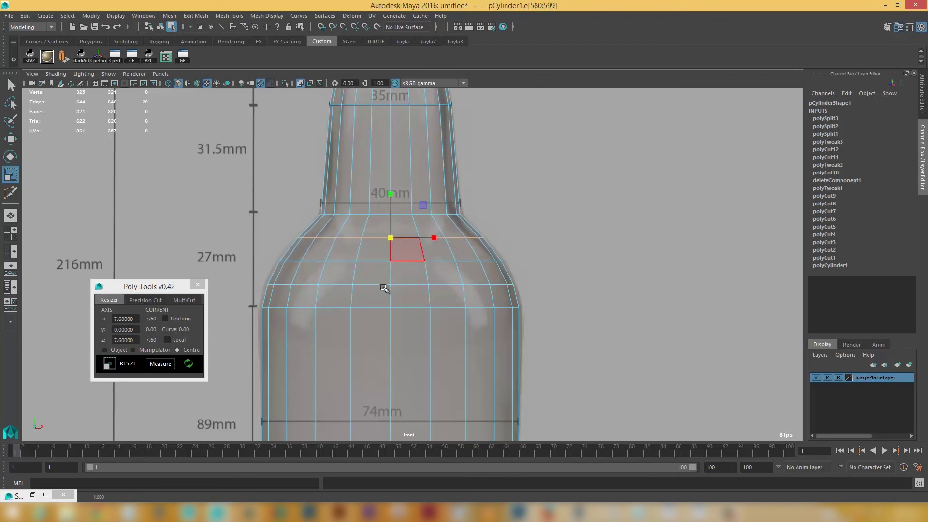
# - In the perspective view, extrude the open edge loop at the bottle's rim and scale it inward to form the lip
pyautogui.keyDown('alt'); pyautogui.moveTo(385, 290); pyautogui.dragTo(363, 283, button='right'); pyautogui.keyUp('alt')
pyautogui.keyDown('alt'); pyautogui.moveTo(306, 100); pyautogui.dragTo(311, 348, button='middle'); pyautogui.keyUp('alt')
pyautogui.scroll(2, 292, 300)
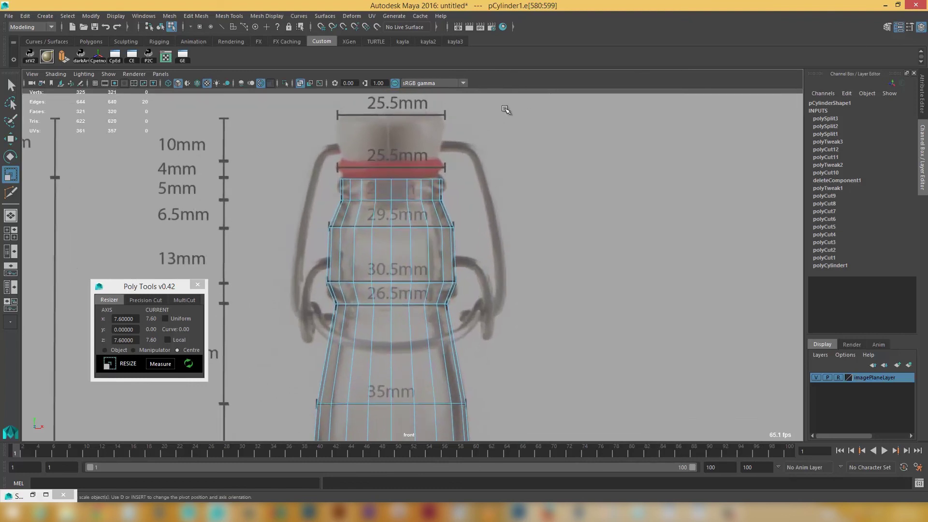
pyautogui.press('space')
pyautogui.moveTo(475, 174); pyautogui.dragTo(473, 141)
pyautogui.keyDown('alt'); pyautogui.moveTo(465, 199); pyautogui.dragTo(386, 294); pyautogui.keyUp('alt')
pyautogui.scroll(2, 377, 287)
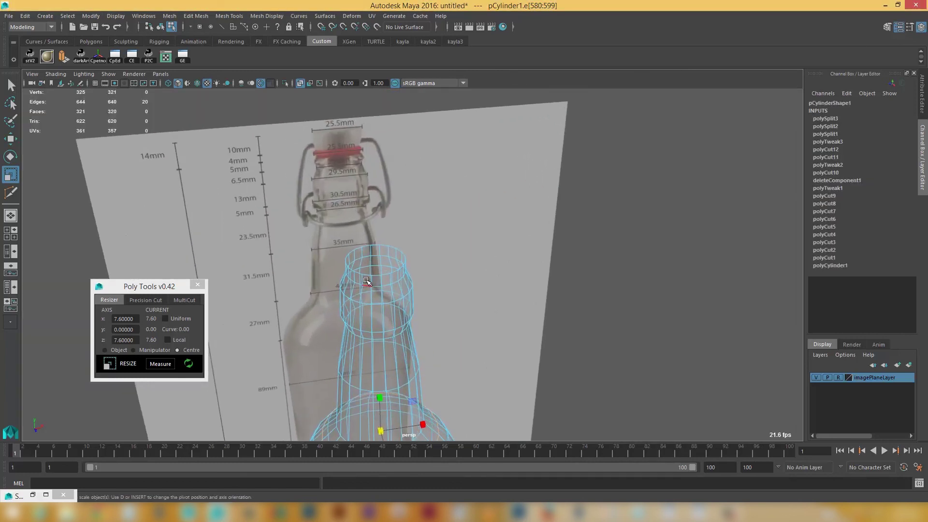
pyautogui.moveTo(367, 280); pyautogui.dragTo(366, 207, button='right')
pyautogui.scroll(3, 338, 235)
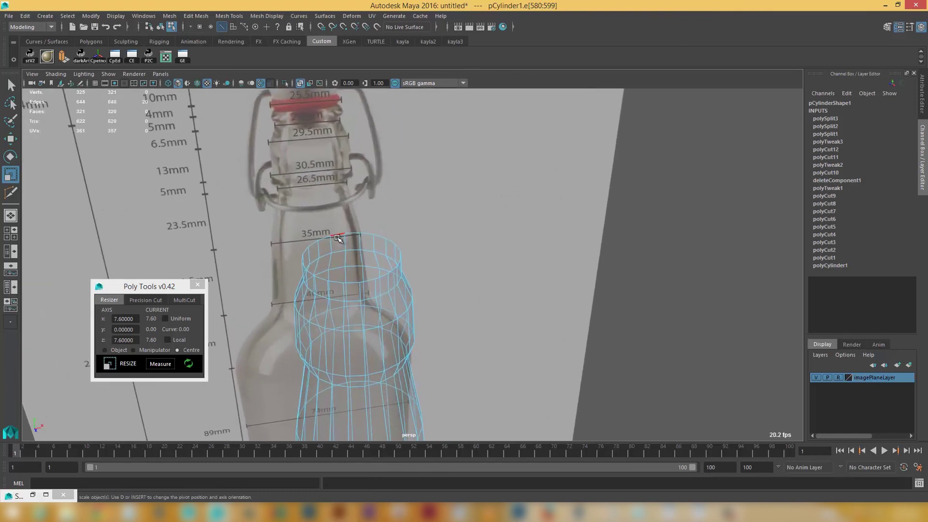
pyautogui.doubleClick(338, 238)
pyautogui.keyDown('shift'); pyautogui.moveTo(339, 242); pyautogui.dragTo(348, 227, button='right'); pyautogui.keyUp('shift')
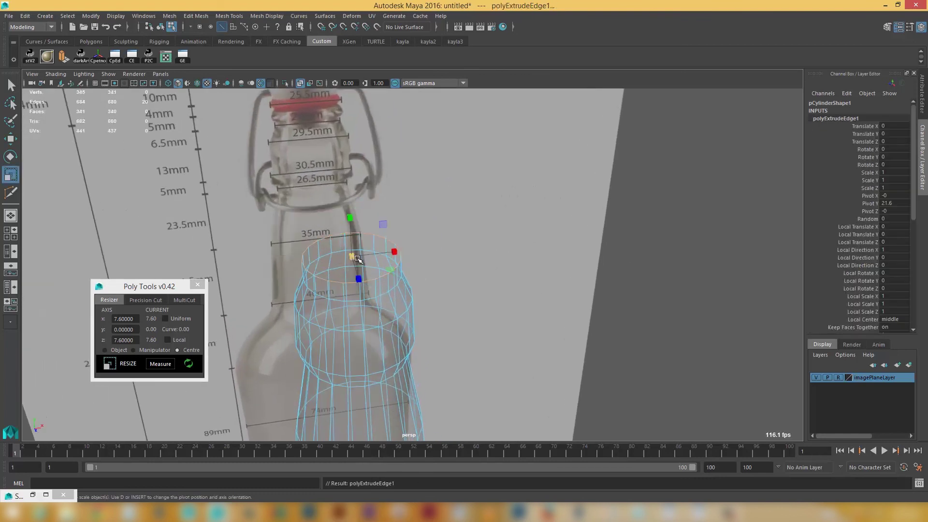
pyautogui.moveTo(358, 259); pyautogui.dragTo(324, 276)
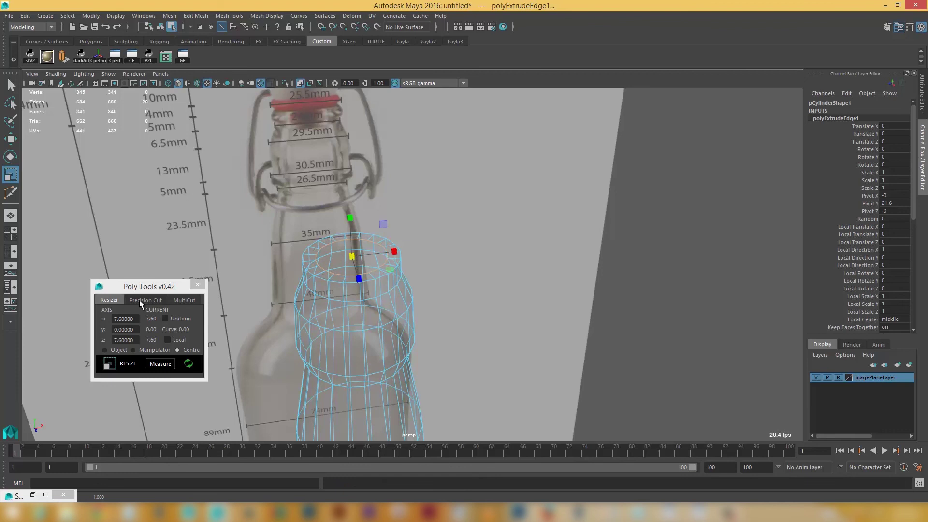
# - Measure the inner and outer rim loops with the Resizer and resize the inner loop to 2.0 in X and Z
pyautogui.click(188, 363)
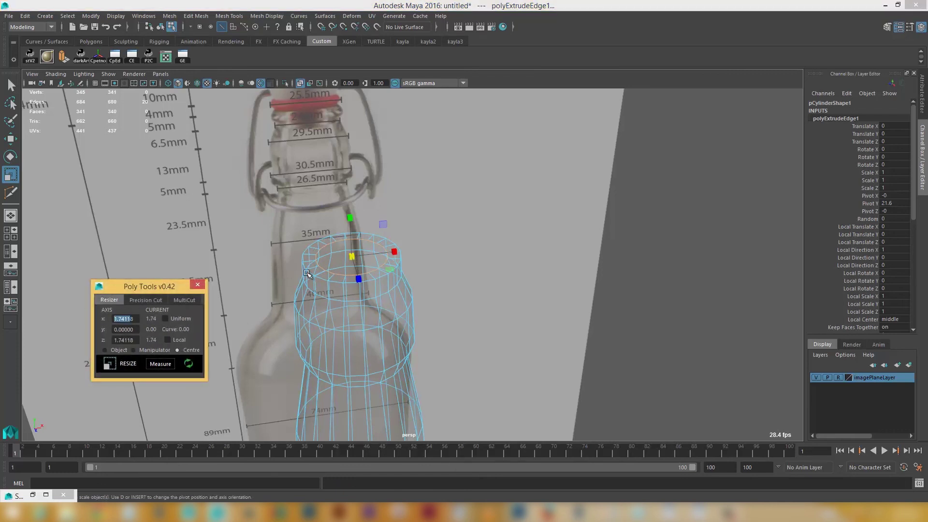
pyautogui.doubleClick(322, 277)
pyautogui.click(189, 365)
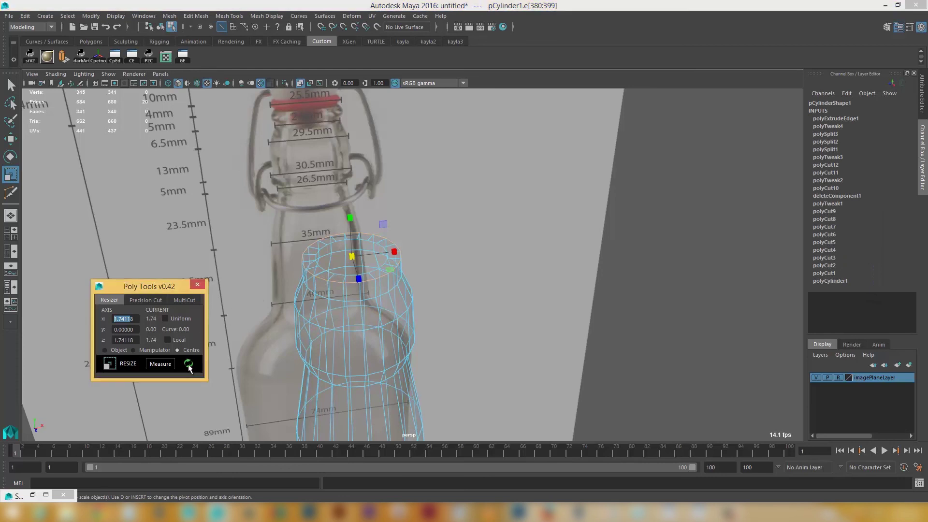
pyautogui.click(189, 366)
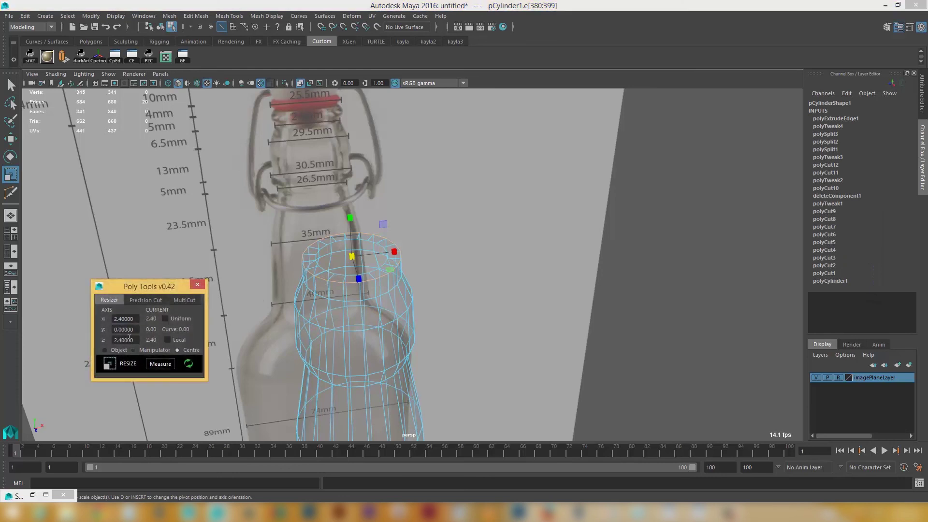
pyautogui.click(322, 271)
pyautogui.click(140, 333)
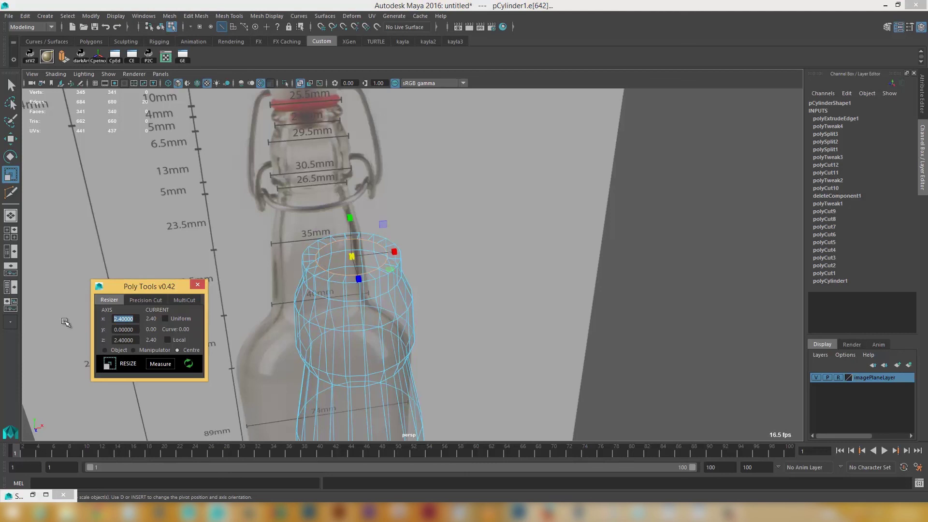
pyautogui.press('Tab')
pyautogui.click(119, 364)
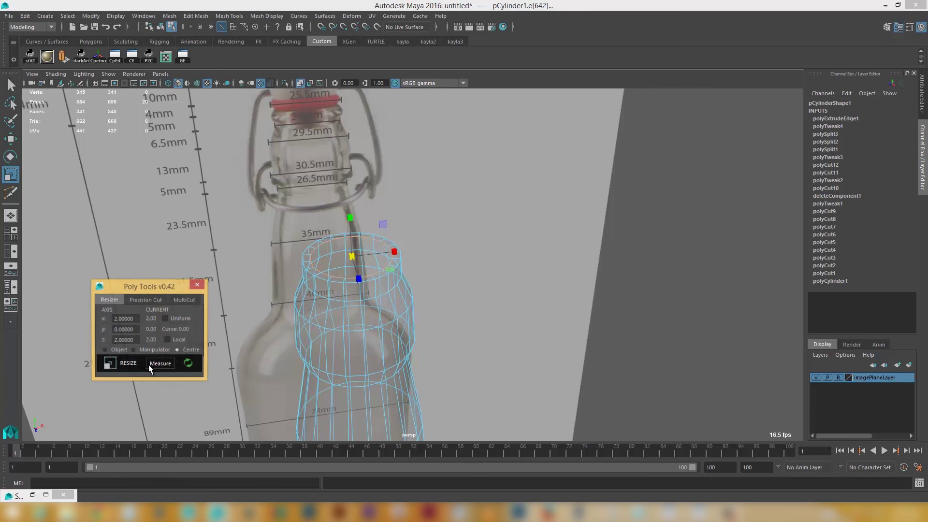
# - Extrude the inner rim loop and move it down inside the neck, snapped to the first edge loop below the rim
pyautogui.scroll(3, 354, 364)
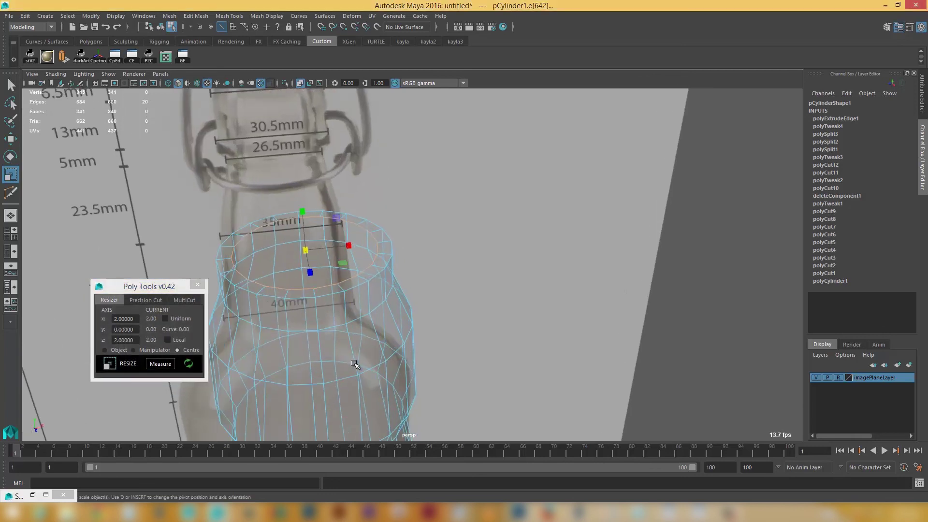
pyautogui.scroll(-2, 339, 348)
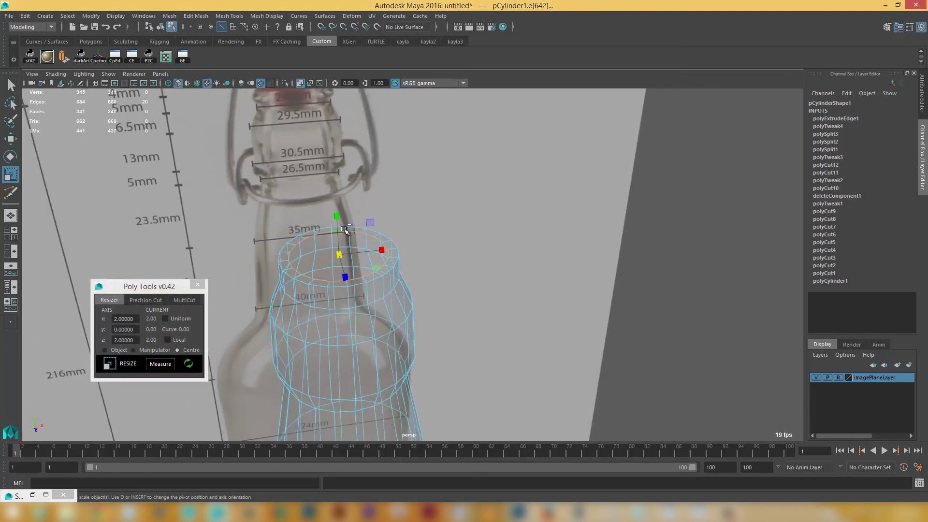
pyautogui.keyDown('shift'); pyautogui.moveTo(349, 237); pyautogui.dragTo(349, 222, button='right'); pyautogui.keyUp('shift')
pyautogui.moveTo(339, 213); pyautogui.dragTo(340, 219)
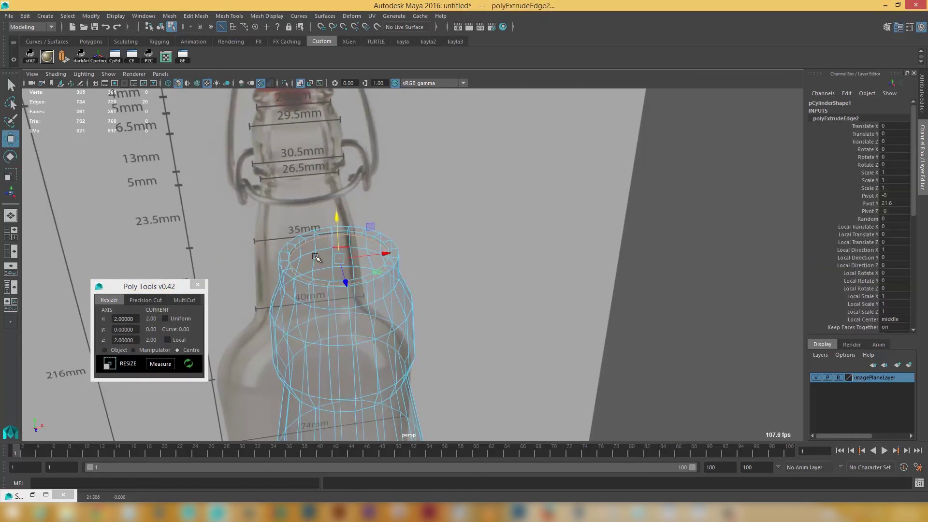
pyautogui.press('v')
pyautogui.moveTo(315, 249); pyautogui.dragTo(318, 293, button='middle')
pyautogui.moveTo(349, 325)
pyautogui.keyDown('alt'); pyautogui.mouseDown(button='right')
pyautogui.moveTo(313, 297)
pyautogui.moveTo(339, 297)
pyautogui.moveTo(364, 269)
pyautogui.mouseUp(button='right'); pyautogui.keyUp('alt')
# - Inspect the bottle with smooth mesh preview in object mode, then return it to the unsmoothed display
pyautogui.click(368, 291)
pyautogui.scroll(-3, 336, 357)
pyautogui.press('3')
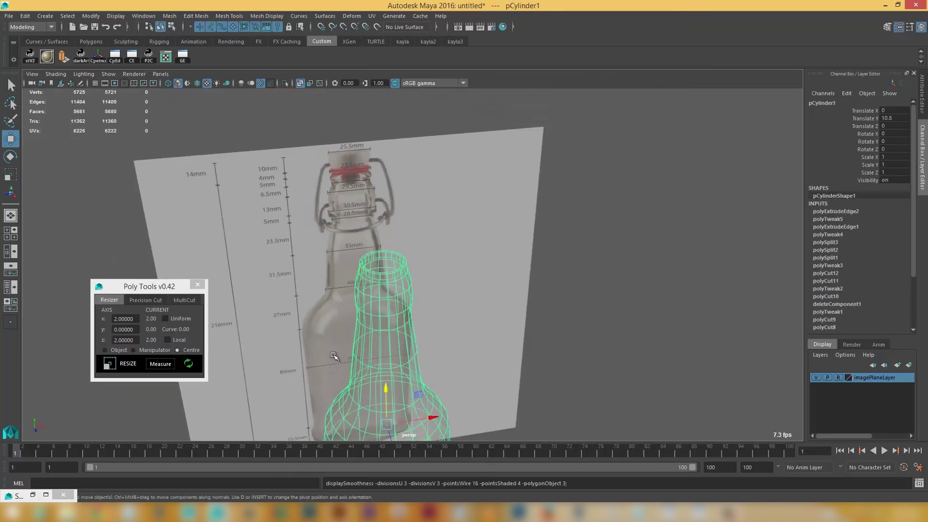
pyautogui.keyDown('alt'); pyautogui.moveTo(336, 357); pyautogui.dragTo(337, 282); pyautogui.keyUp('alt')
pyautogui.keyDown('alt'); pyautogui.moveTo(337, 282); pyautogui.dragTo(317, 278, button='right'); pyautogui.keyUp('alt')
pyautogui.keyDown('alt'); pyautogui.moveTo(318, 279); pyautogui.dragTo(375, 268); pyautogui.keyUp('alt')
pyautogui.press('1')
# - In the front view, bevel the neck edge loop at the 26.5 mm mark with 2 segments
pyautogui.press('space')
pyautogui.scroll(2, 364, 310)
pyautogui.moveTo(348, 256); pyautogui.dragTo(347, 217, button='right')
pyautogui.click(350, 286)
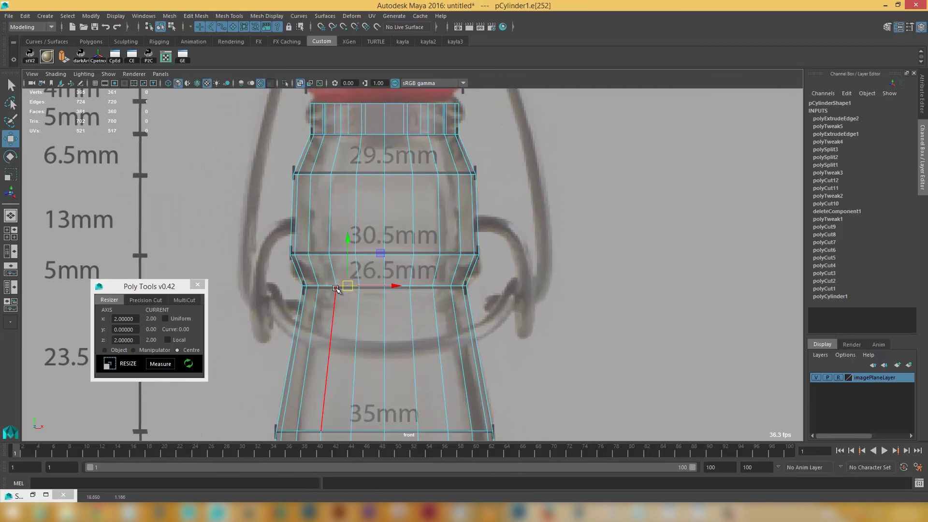
pyautogui.doubleClick(339, 287)
pyautogui.keyDown('shift'); pyautogui.moveTo(337, 287); pyautogui.dragTo(390, 283, button='right'); pyautogui.keyUp('shift')
pyautogui.click(674, 284)
pyautogui.write('2')
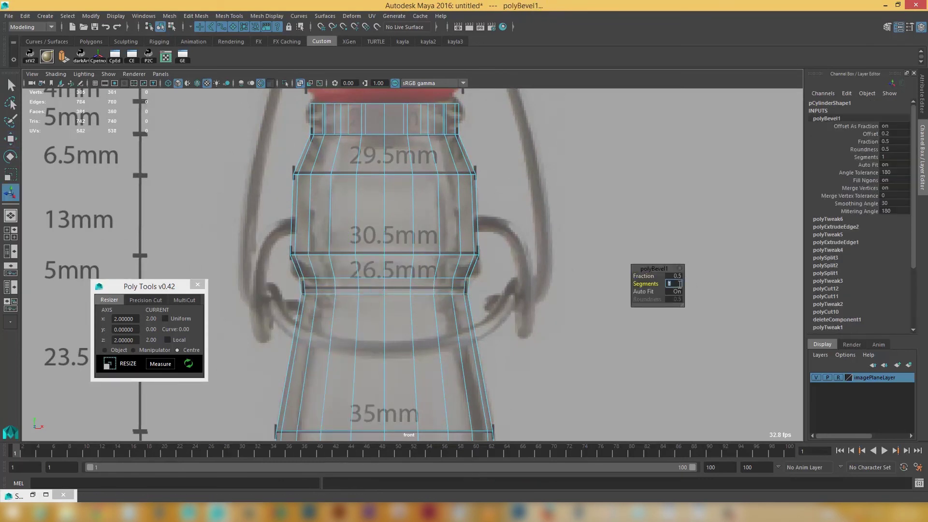
pyautogui.press('Return')
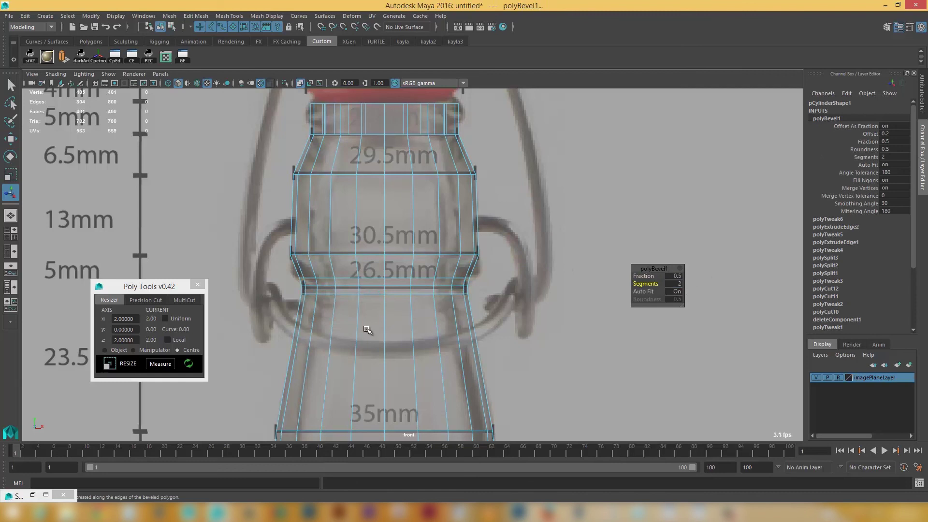
# - Bevel the edge loop where the neck meets the shoulder at the 40 mm mark
pyautogui.keyDown('alt'); pyautogui.moveTo(353, 375); pyautogui.dragTo(352, 325, button='middle'); pyautogui.keyUp('alt')
pyautogui.keyDown('alt'); pyautogui.moveTo(368, 357); pyautogui.dragTo(379, 367, button='right'); pyautogui.keyUp('alt')
pyautogui.keyDown('alt'); pyautogui.moveTo(379, 398); pyautogui.dragTo(379, 320, button='middle'); pyautogui.keyUp('alt')
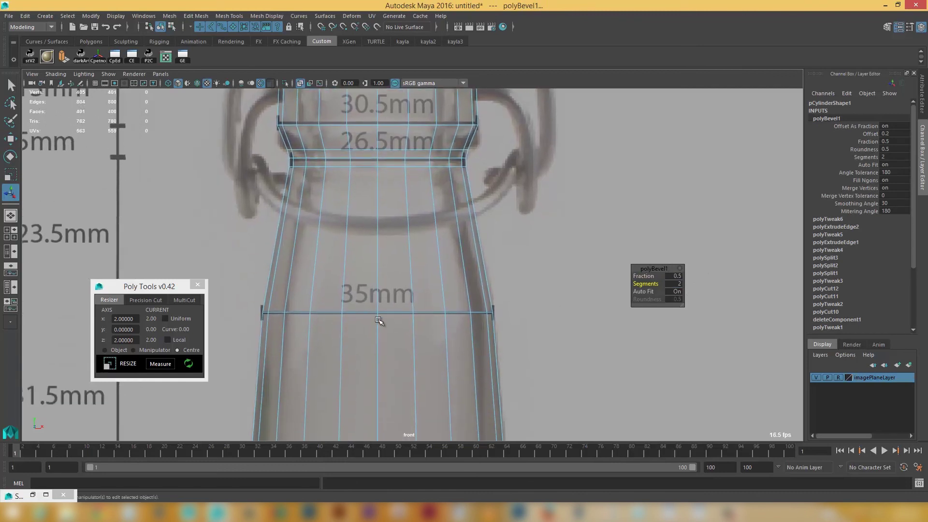
pyautogui.keyDown('alt'); pyautogui.moveTo(379, 320); pyautogui.dragTo(305, 275, button='right'); pyautogui.keyUp('alt')
pyautogui.keyDown('alt'); pyautogui.moveTo(353, 372); pyautogui.dragTo(348, 315, button='middle'); pyautogui.keyUp('alt')
pyautogui.keyDown('alt'); pyautogui.moveTo(348, 314); pyautogui.dragTo(382, 321, button='right'); pyautogui.keyUp('alt')
pyautogui.doubleClick(356, 335)
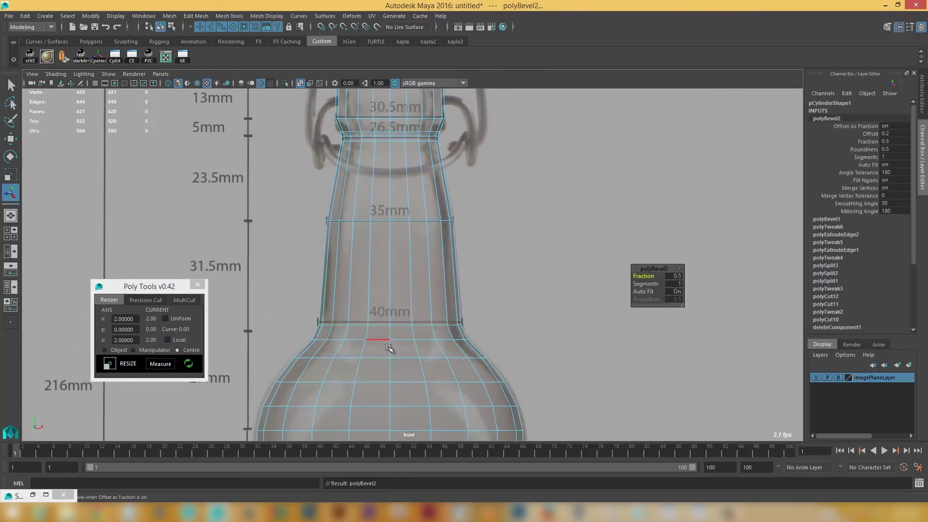
# - Set the neck-to-shoulder bevel's fraction to 0.2 and its segments to 2
pyautogui.click(680, 283)
pyautogui.write('2')
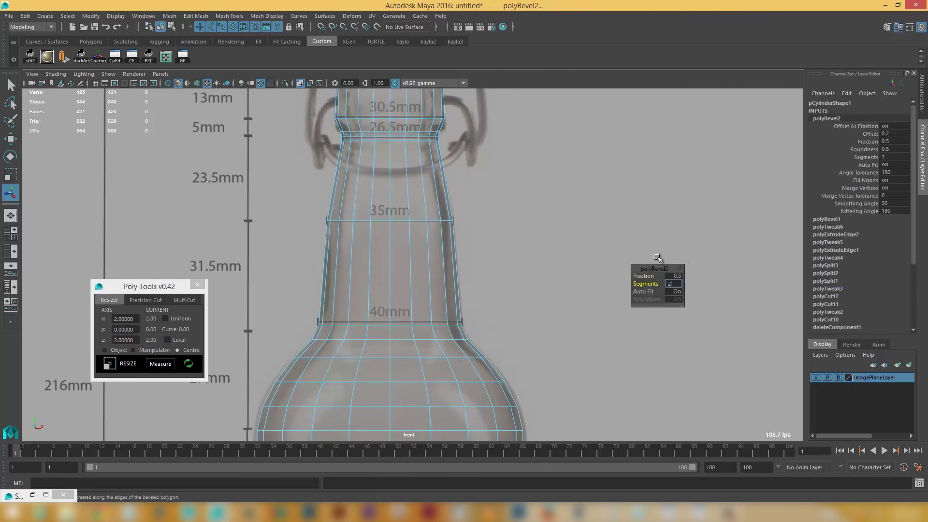
pyautogui.click(676, 276)
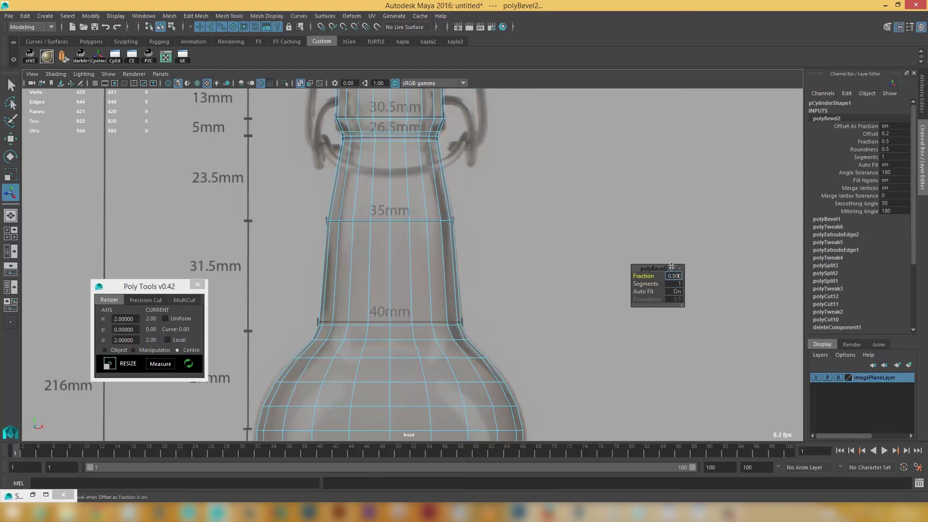
pyautogui.write('0.20')
pyautogui.press('Return')
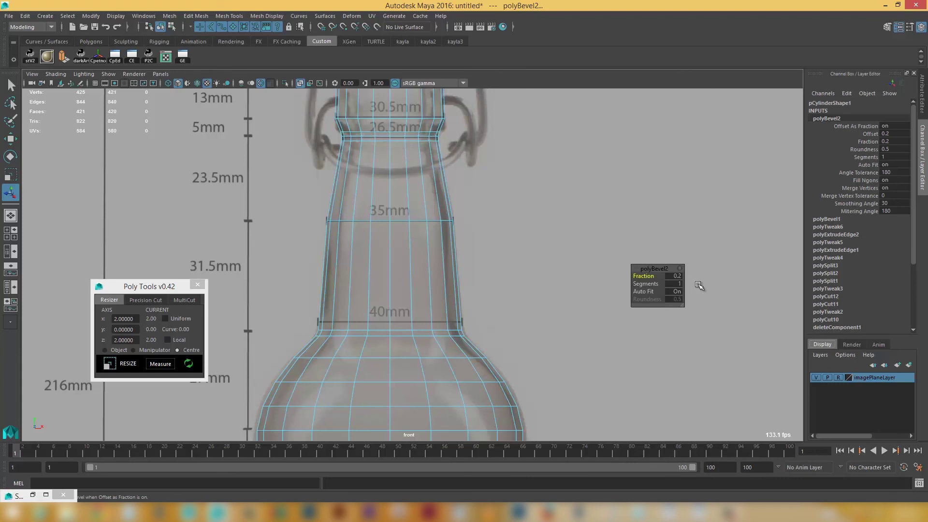
pyautogui.click(679, 283)
pyautogui.press('Return')
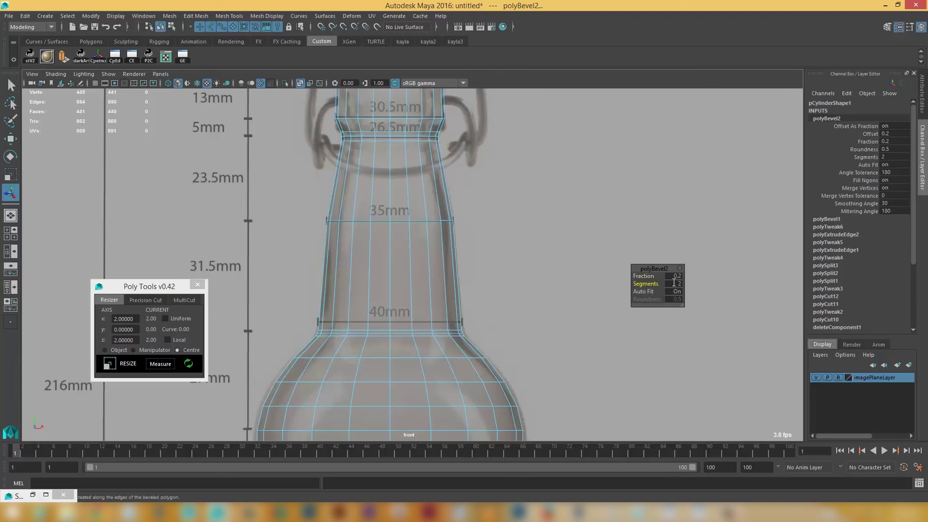
# - Show the whole bottle smoothed in the perspective view, deselected and with X-ray shading turned off
pyautogui.moveTo(361, 234); pyautogui.dragTo(402, 217, button='right')
pyautogui.moveTo(414, 266); pyautogui.dragTo(427, 360)
pyautogui.press('space')
pyautogui.keyDown('alt'); pyautogui.moveTo(427, 360); pyautogui.dragTo(425, 325, button='right'); pyautogui.keyUp('alt')
pyautogui.press('3')
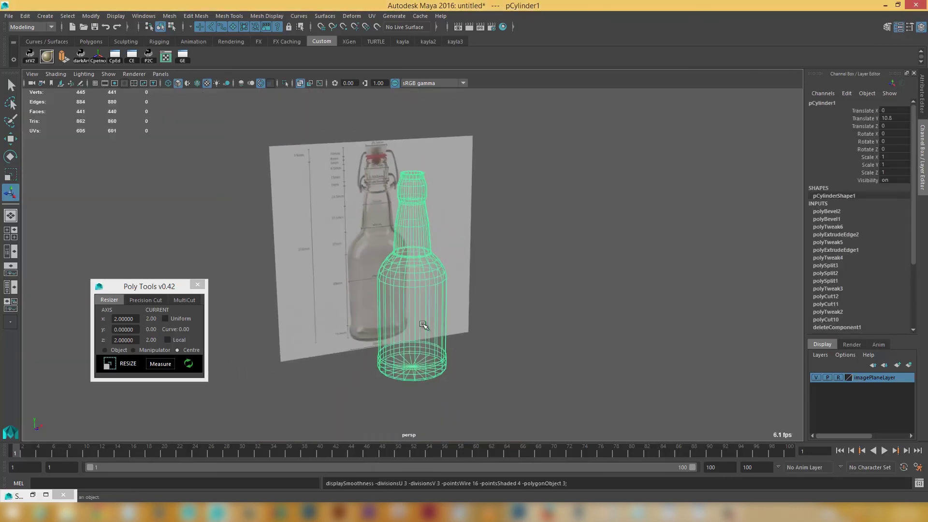
pyautogui.click(492, 269)
pyautogui.moveTo(453, 300)
pyautogui.keyDown('alt'); pyautogui.mouseDown()
pyautogui.moveTo(441, 290)
pyautogui.moveTo(476, 302)
pyautogui.moveTo(440, 302)
pyautogui.moveTo(452, 304)
pyautogui.moveTo(425, 315)
pyautogui.moveTo(431, 304)
pyautogui.moveTo(379, 311)
pyautogui.moveTo(414, 321)
pyautogui.moveTo(425, 338)
pyautogui.moveTo(404, 266)
pyautogui.mouseUp(); pyautogui.keyUp('alt')
pyautogui.hotkey('alt', 'x')
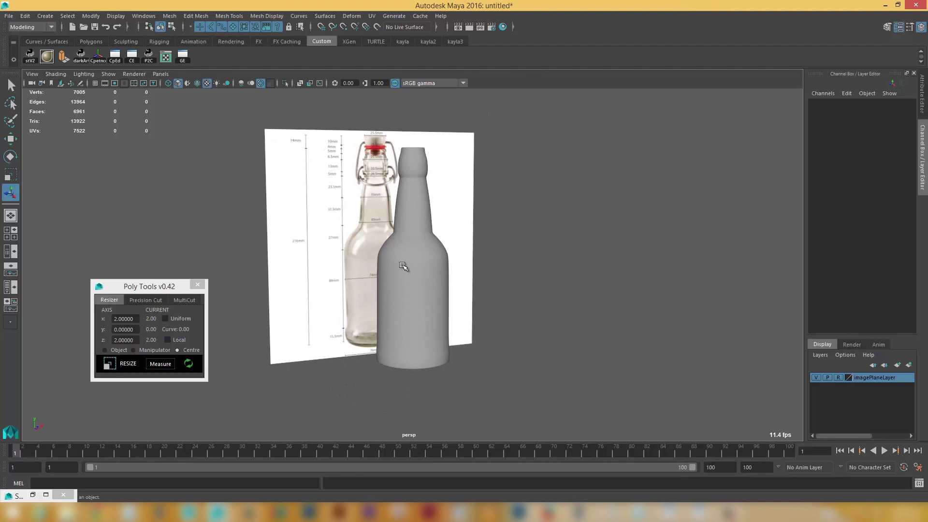
# - Review the Precision Cut and MultiCut options of Poly Tools
pyautogui.click(139, 300)
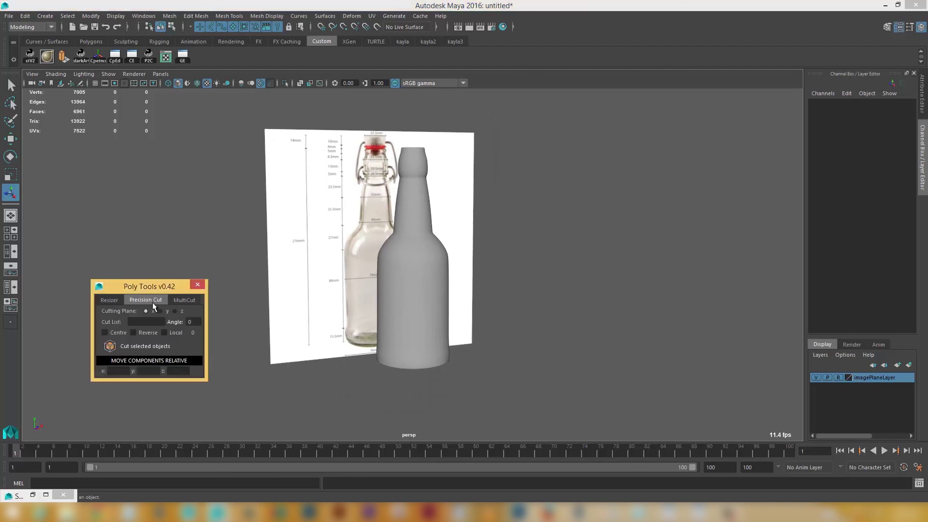
pyautogui.click(185, 300)
pyautogui.click(162, 302)
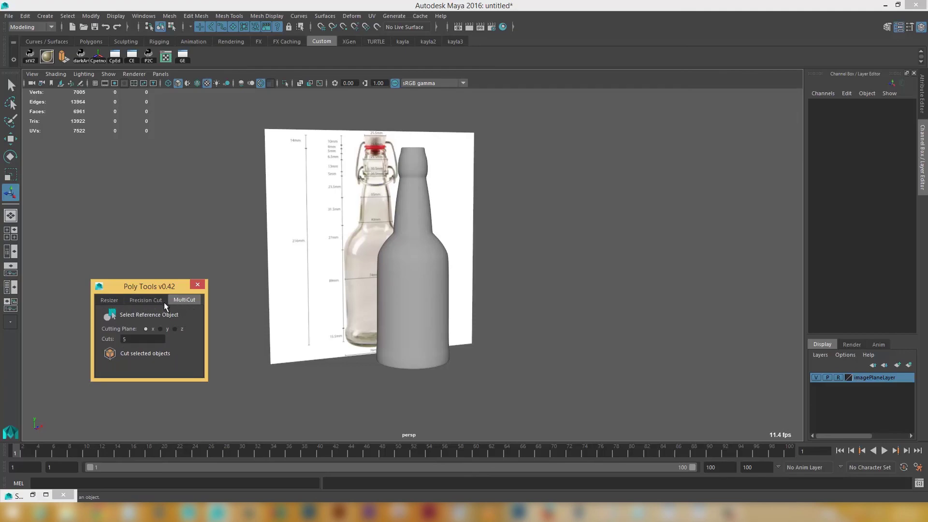
pyautogui.click(167, 304)
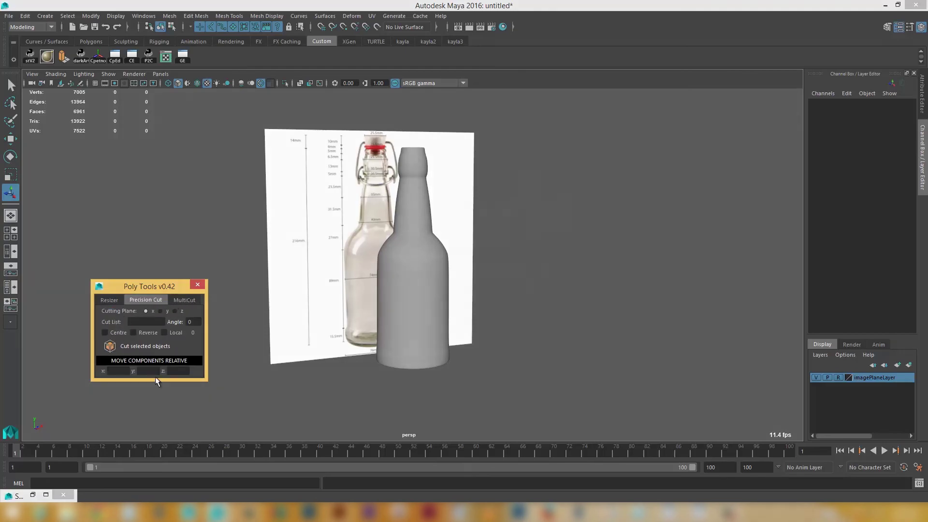